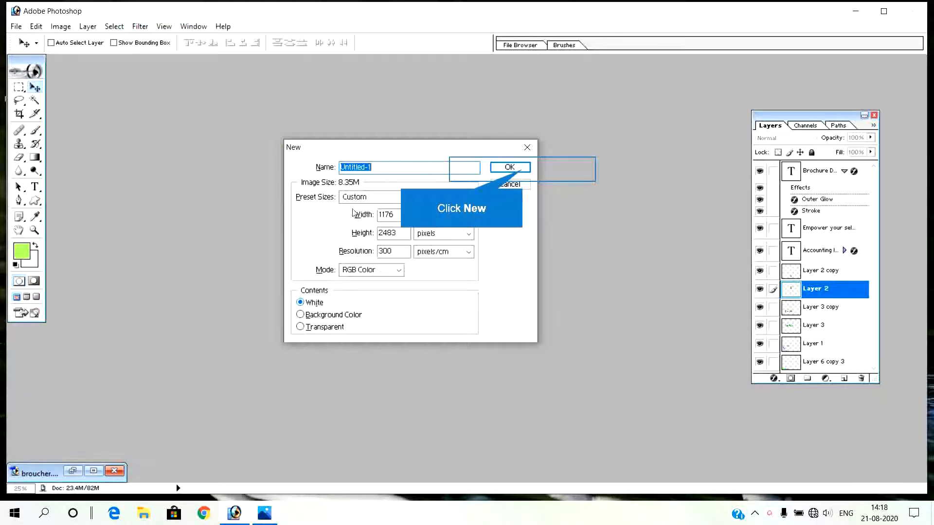
Step: Create a 1176 × 2483 pixel RGB document at 300 pixels/cm with white contents and maximize its window
{"action": "left_click", "coordinate": [520, 168]}
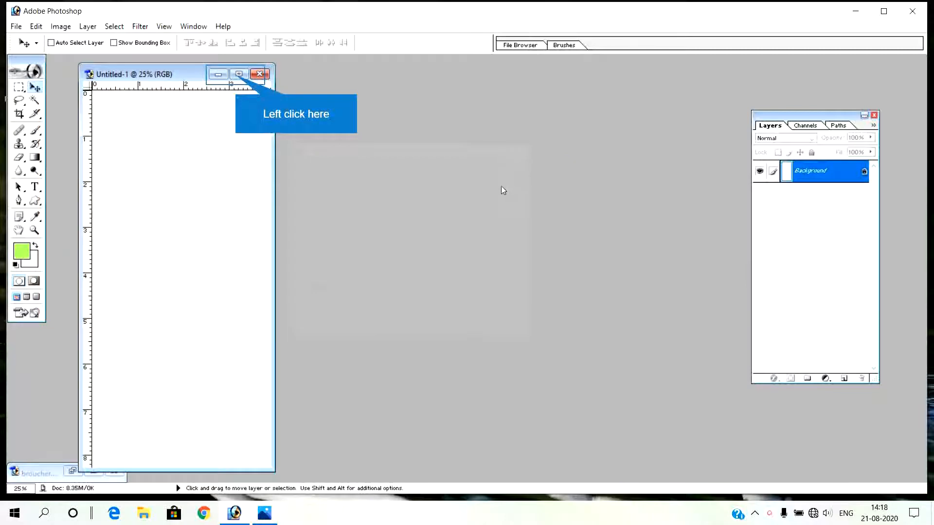
{"action": "left_click", "coordinate": [239, 74]}
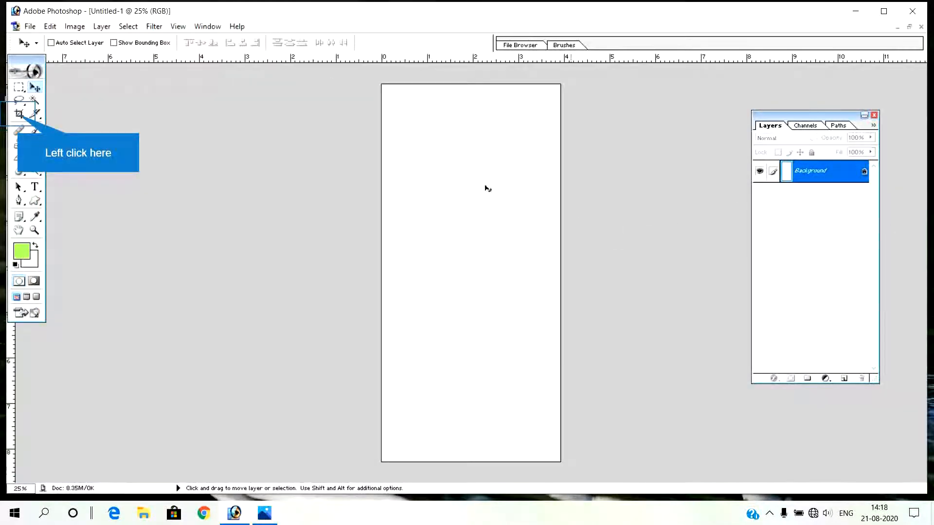
Step: Frame the entire canvas with the Crop tool and place a vertical guide along its right edge
{"action": "left_click", "coordinate": [19, 114]}
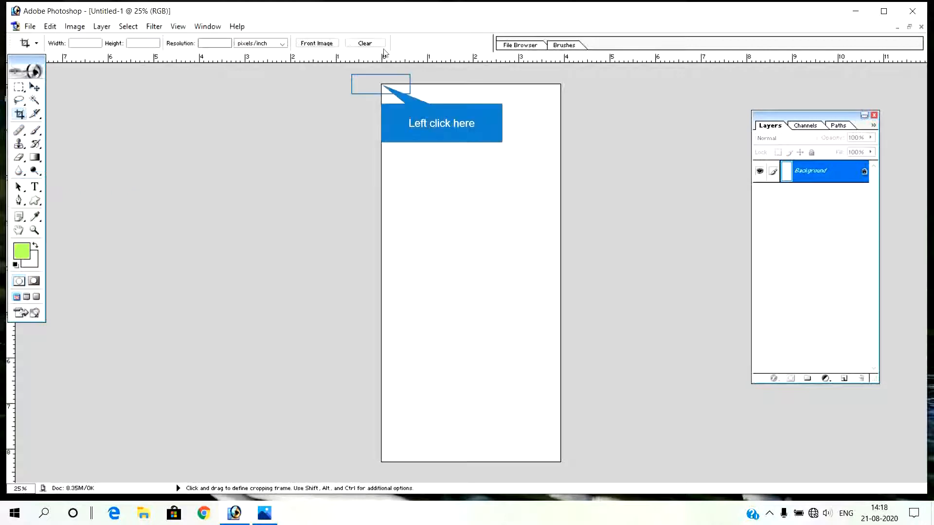
{"action": "left_click_drag", "start_coordinate": [380, 85], "coordinate": [561, 462]}
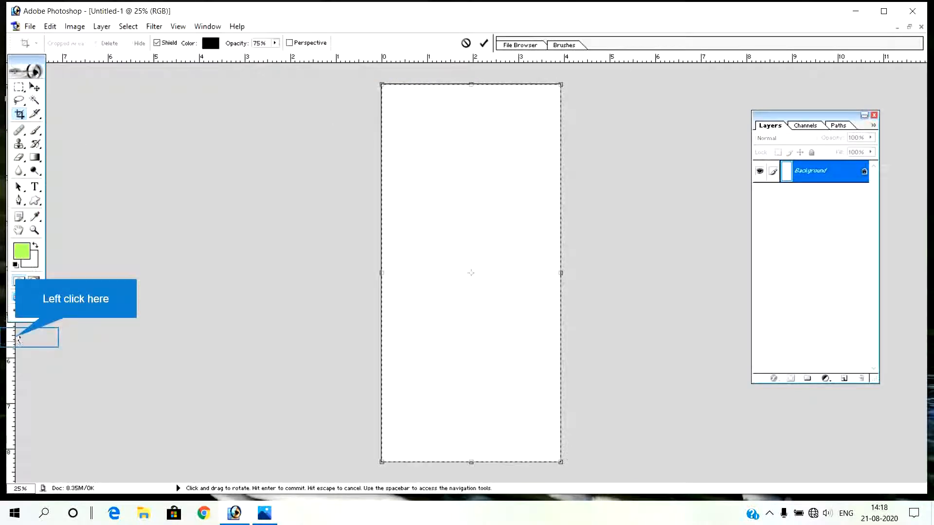
{"action": "left_click_drag", "start_coordinate": [16, 340], "coordinate": [560, 345]}
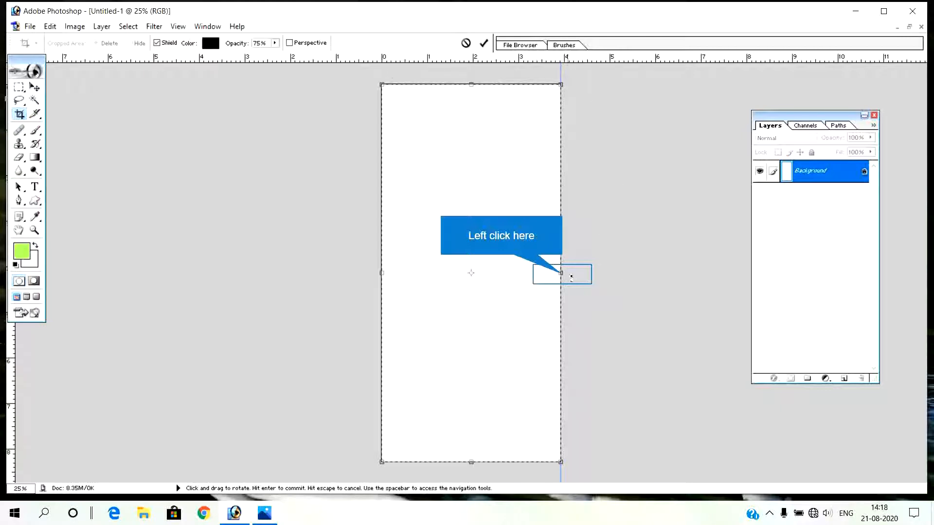
Step: Extend the crop frame rightward to about three panel widths, adding a vertical guide at the second panel's right edge, and apply the crop
{"action": "left_click_drag", "start_coordinate": [561, 273], "coordinate": [745, 247]}
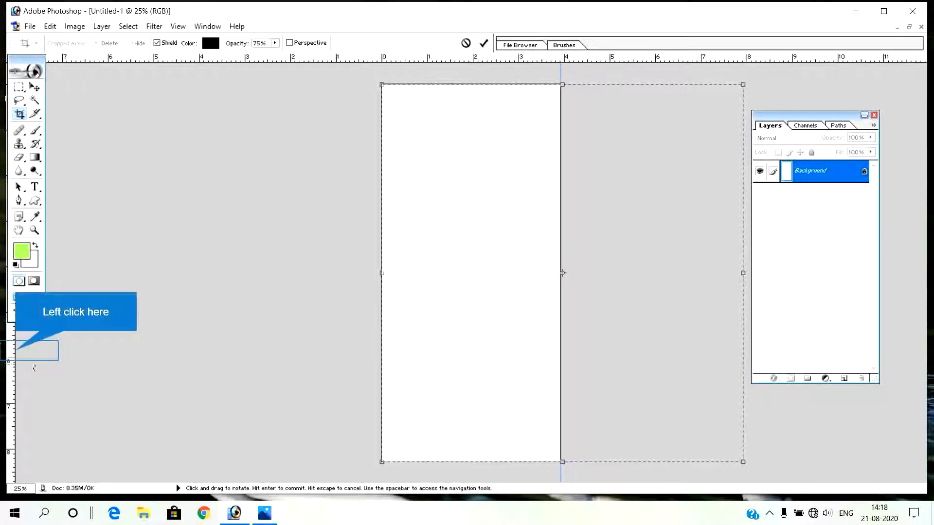
{"action": "left_click", "coordinate": [20, 353]}
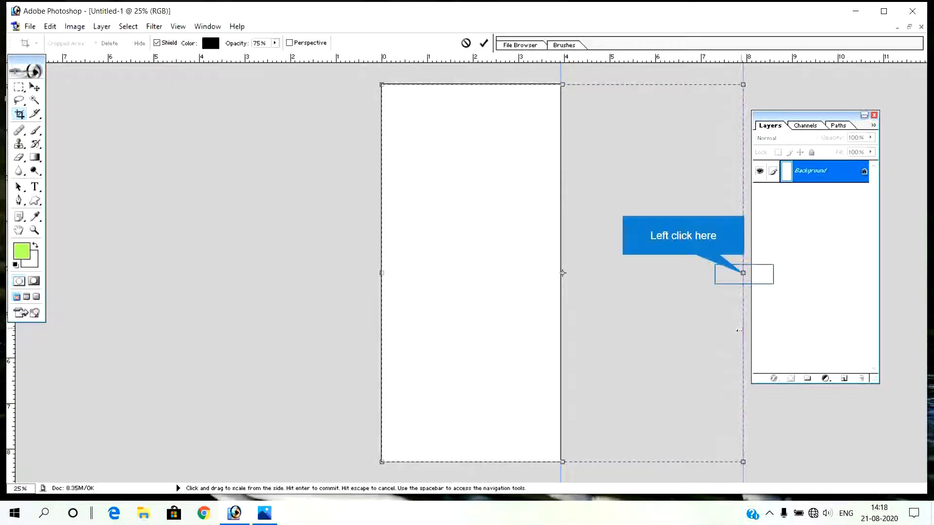
{"action": "left_click_drag", "start_coordinate": [743, 273], "coordinate": [918, 244]}
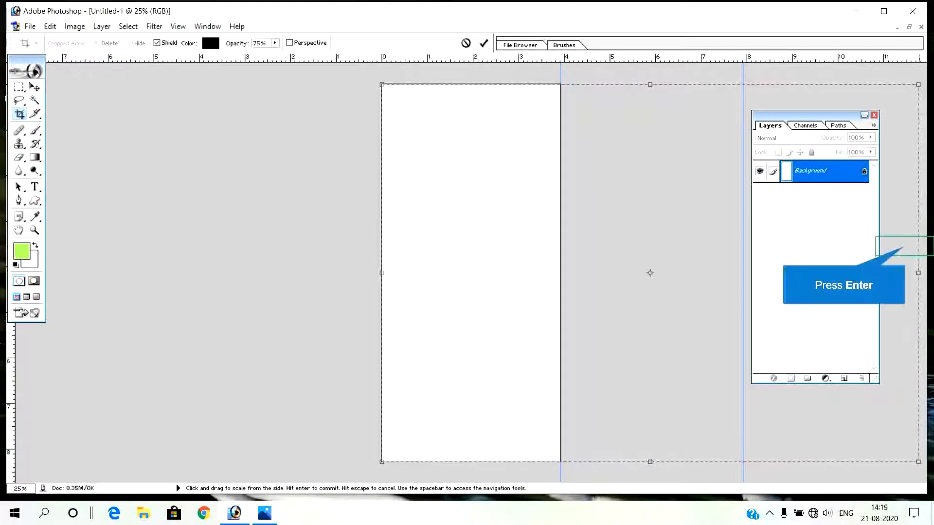
{"action": "key", "text": "Return"}
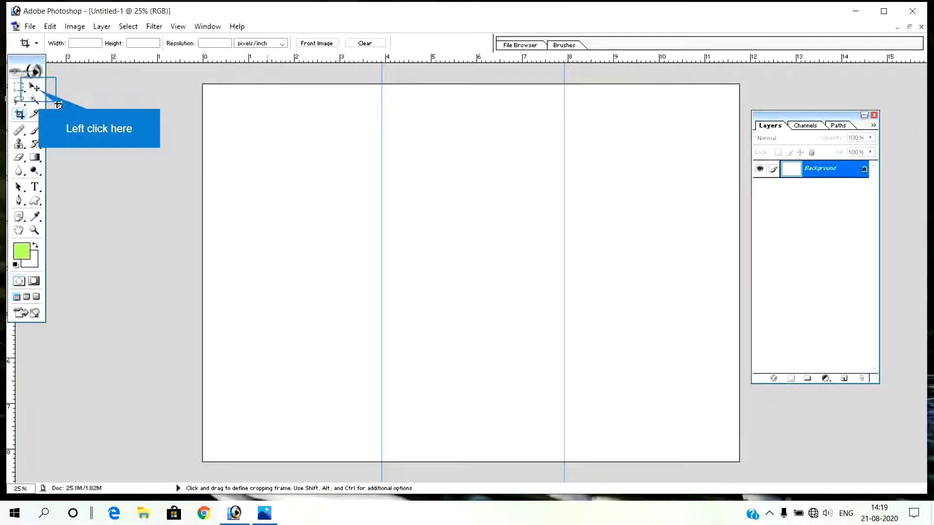
Step: Make a rectangular selection covering the whole left panel, from the canvas edge to the first guide
{"action": "left_click", "coordinate": [35, 87]}
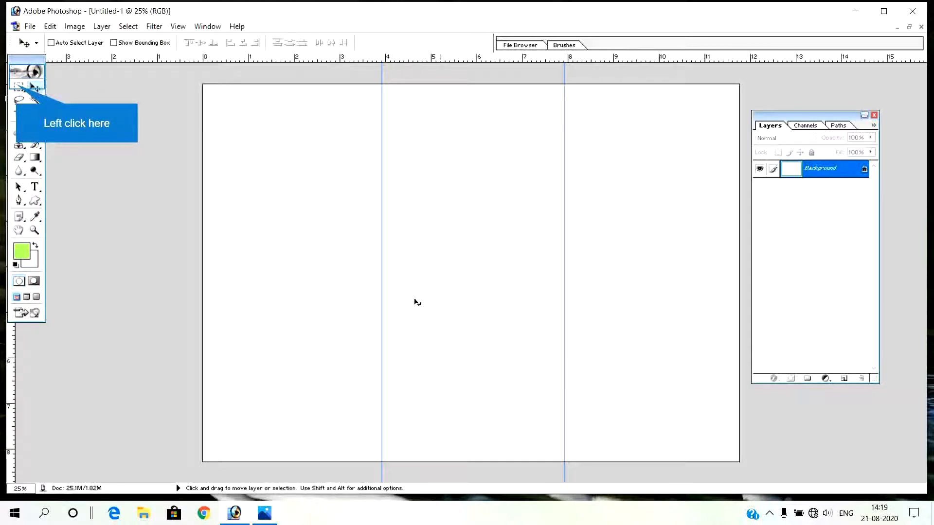
{"action": "left_click", "coordinate": [19, 87]}
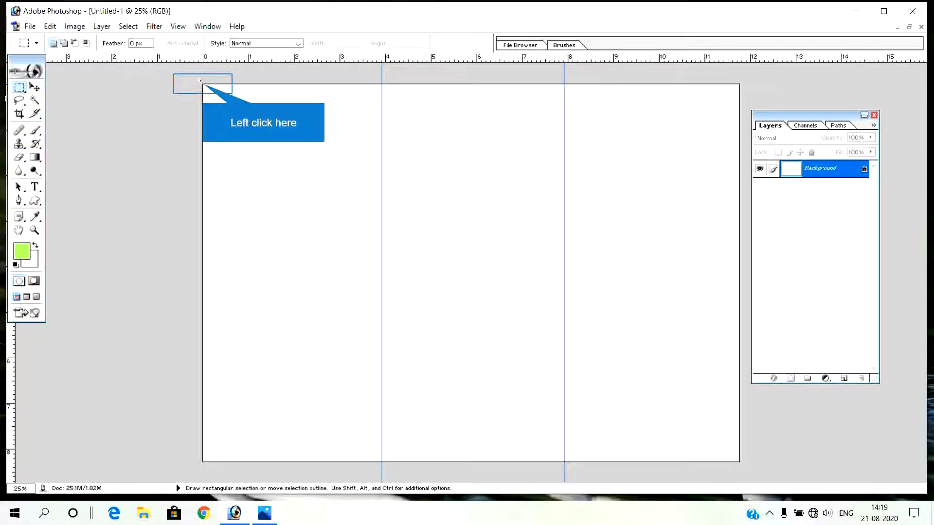
{"action": "left_click_drag", "start_coordinate": [203, 85], "coordinate": [377, 463]}
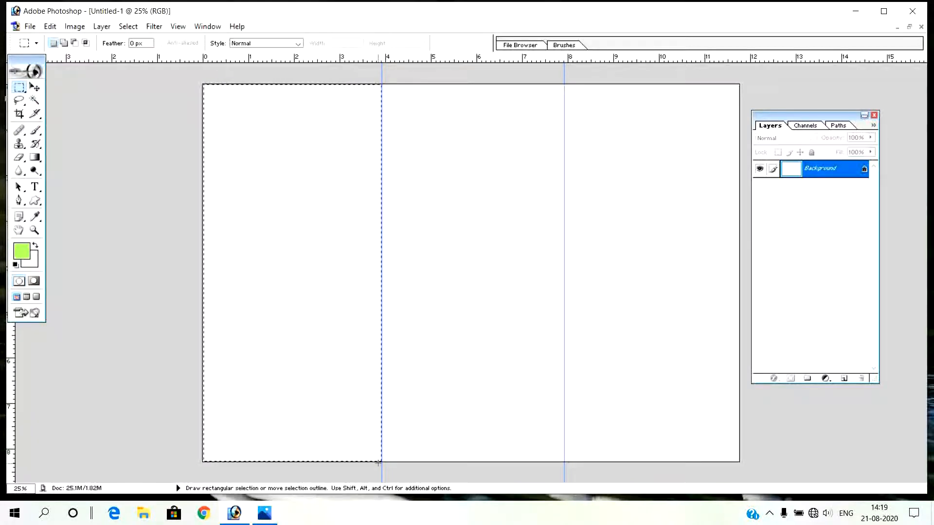
Step: Set up the Gradient tool with the Black, White preset, recolouring its black stop to blue 2164FB
{"action": "left_click", "coordinate": [38, 168]}
{"action": "left_click", "coordinate": [53, 44]}
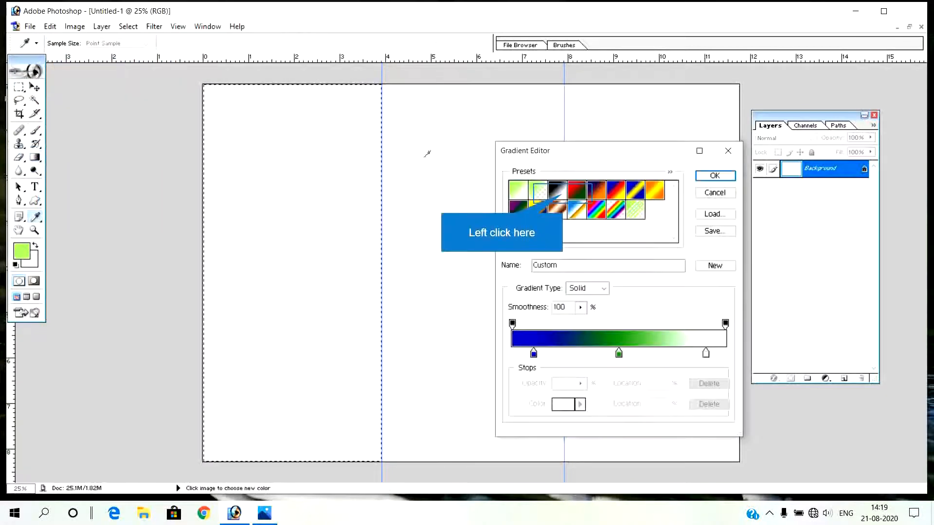
{"action": "left_click", "coordinate": [558, 193]}
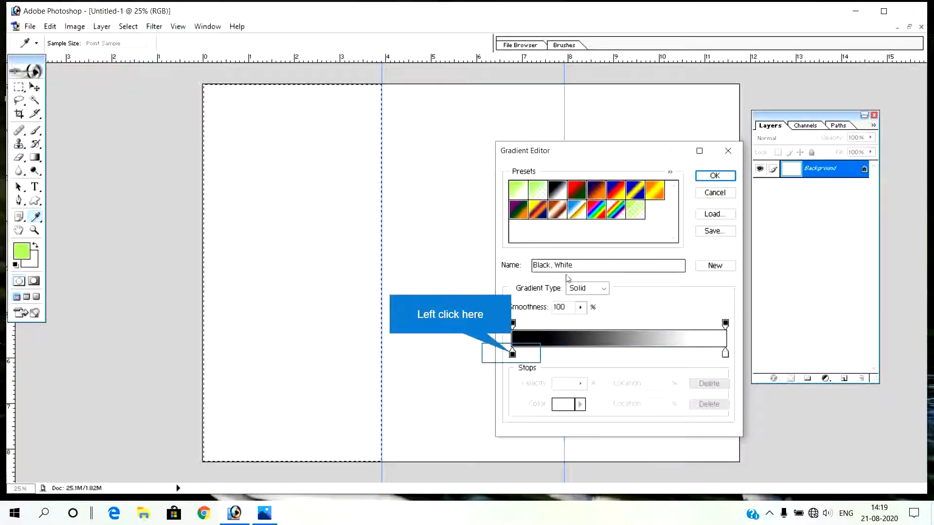
{"action": "left_click", "coordinate": [513, 354]}
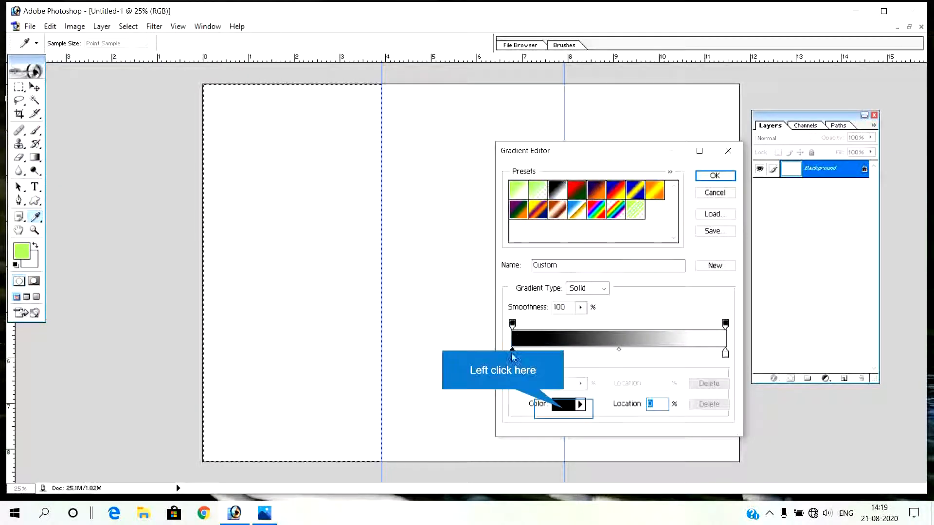
{"action": "left_click", "coordinate": [564, 408]}
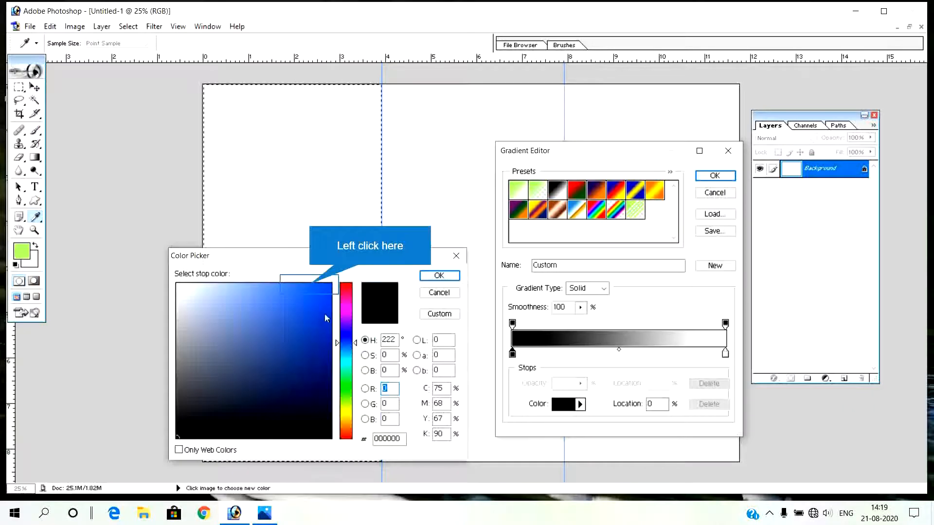
{"action": "left_click", "coordinate": [310, 286]}
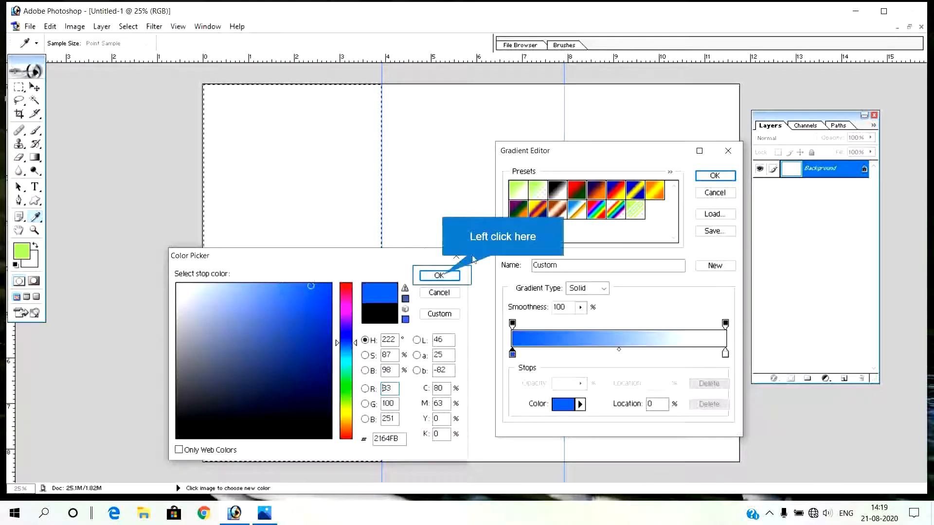
{"action": "left_click", "coordinate": [439, 275]}
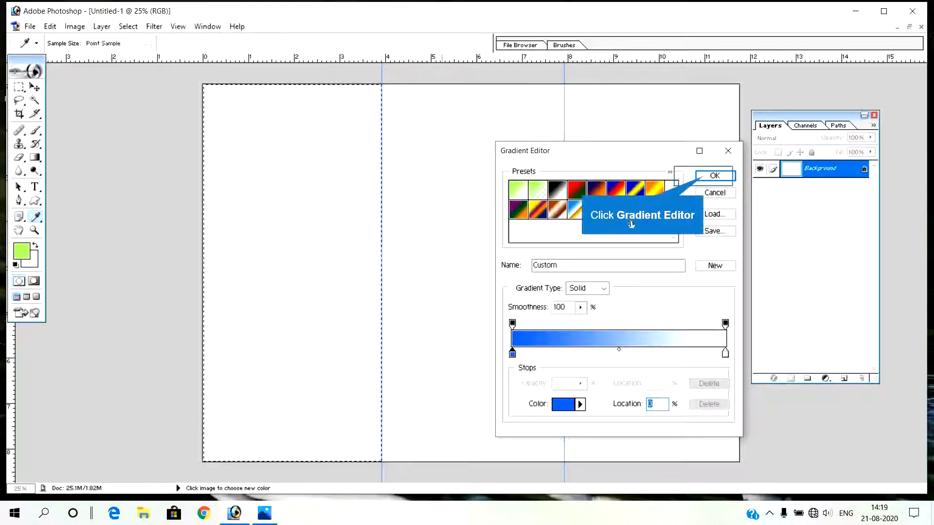
{"action": "left_click", "coordinate": [704, 178]}
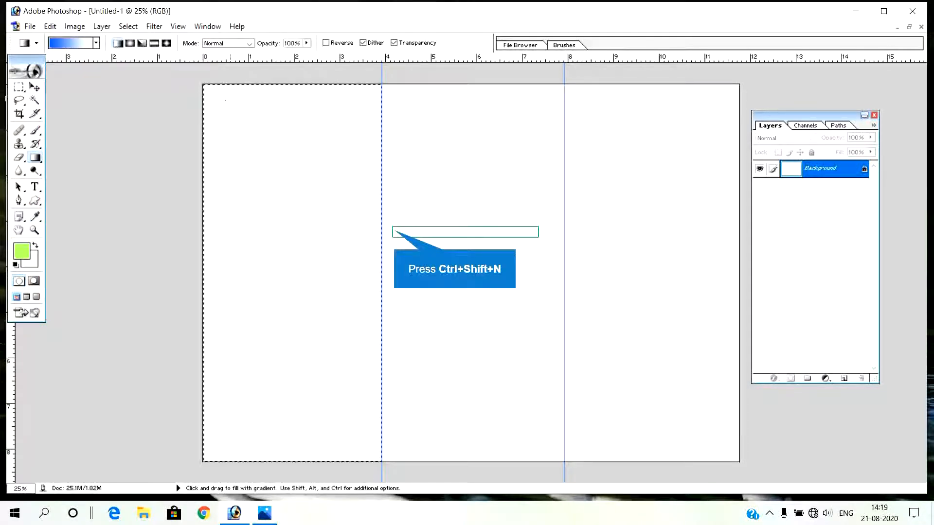
Step: Add a new layer, fill the selected left panel with the blue-to-white gradient running from top to bottom, and deselect
{"action": "key", "text": "ctrl+shift+n"}
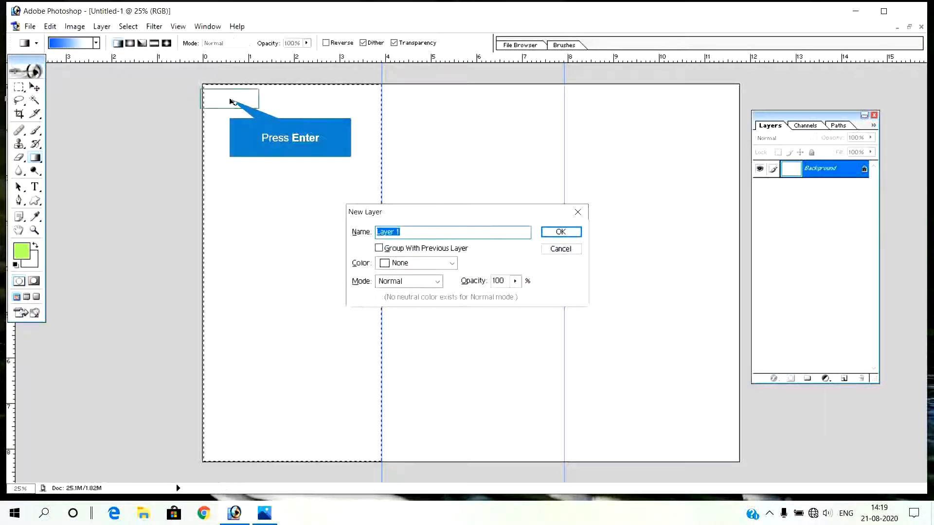
{"action": "key", "text": "Return"}
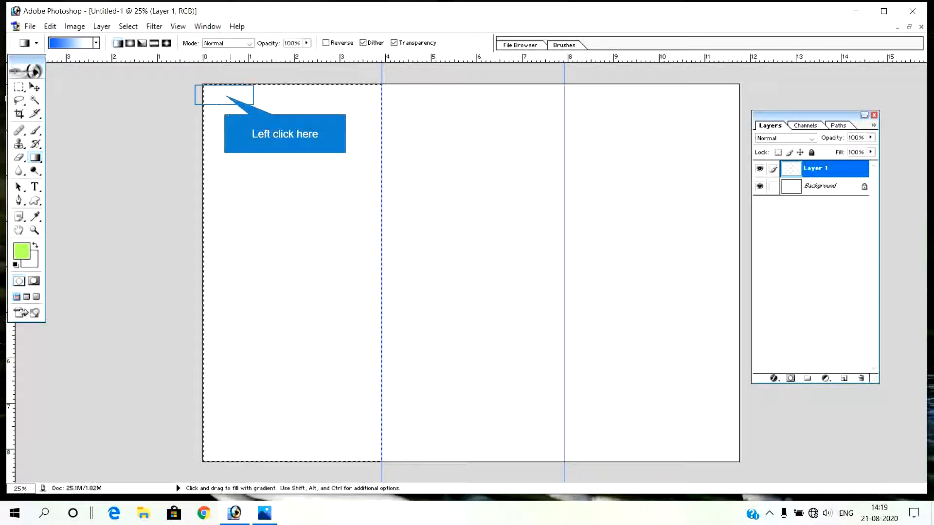
{"action": "left_click_drag", "start_coordinate": [223, 98], "coordinate": [292, 418]}
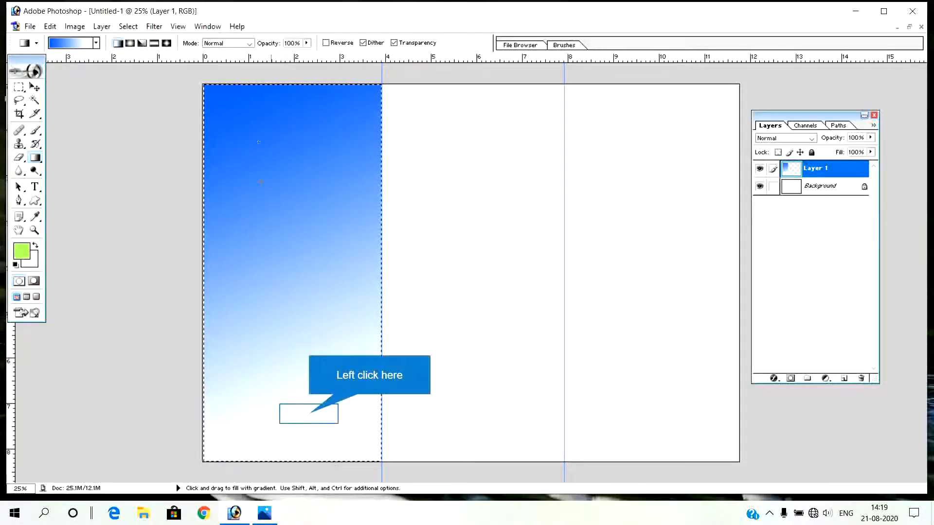
{"action": "left_click_drag", "start_coordinate": [309, 413], "coordinate": [272, 126]}
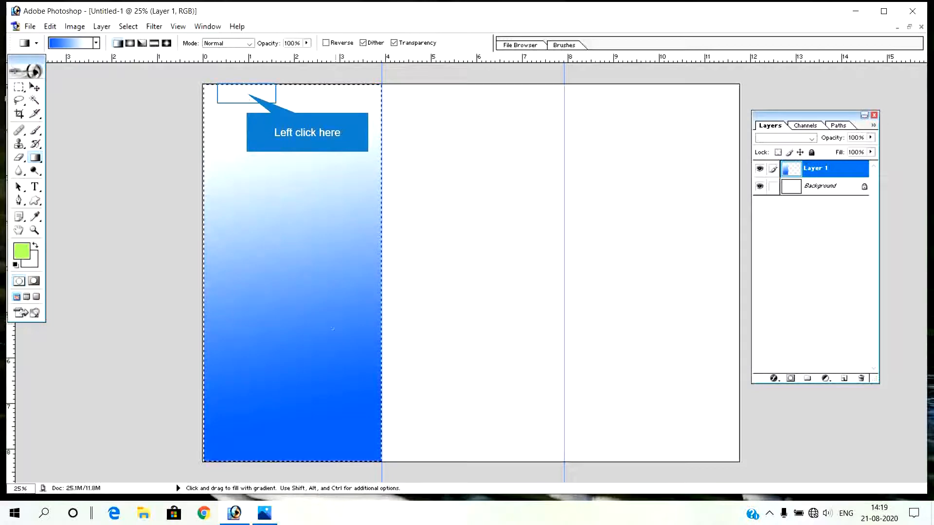
{"action": "left_click_drag", "start_coordinate": [247, 94], "coordinate": [330, 412]}
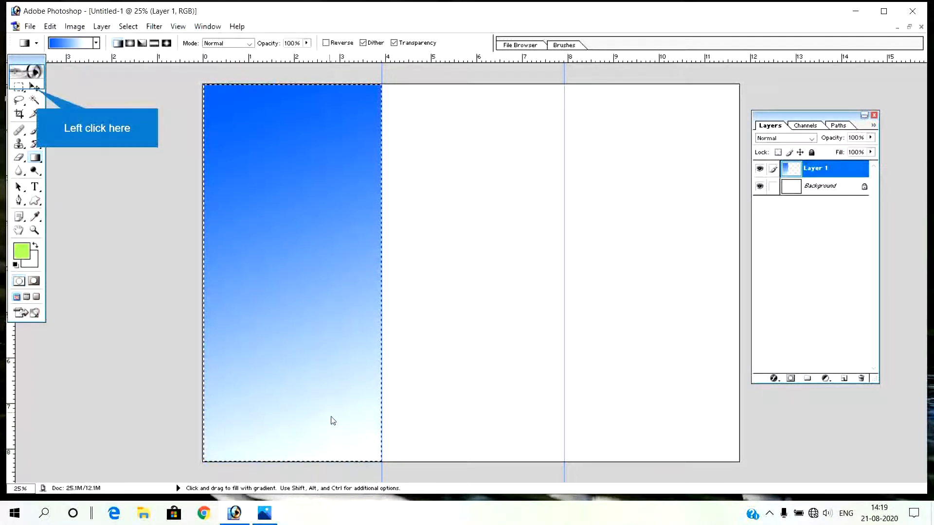
{"action": "left_click", "coordinate": [35, 87]}
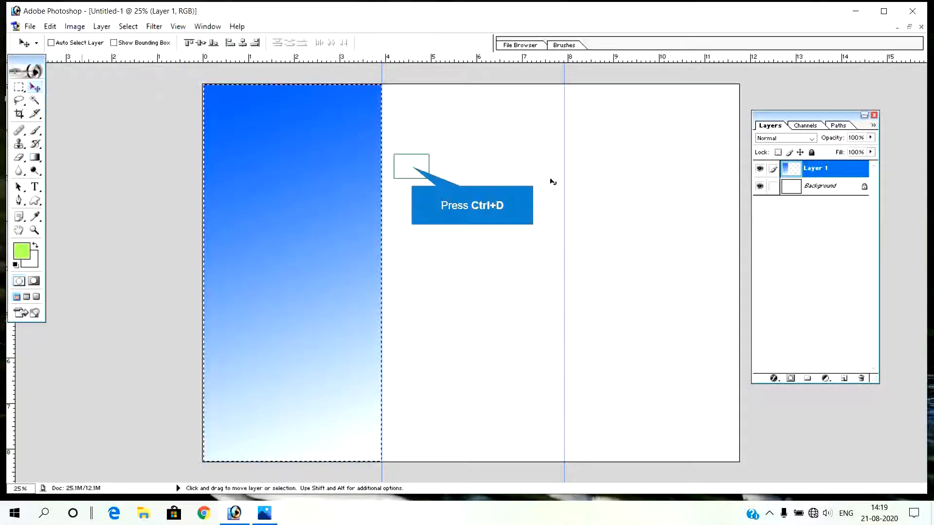
{"action": "key", "text": "ctrl+d"}
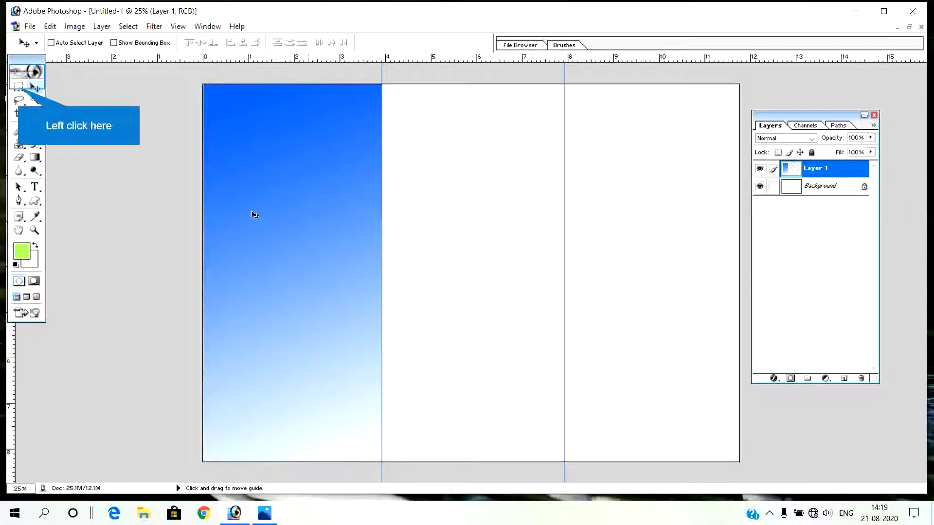
Step: Select the full-height middle panel between the two guides and add another new layer with default settings
{"action": "left_click", "coordinate": [18, 87]}
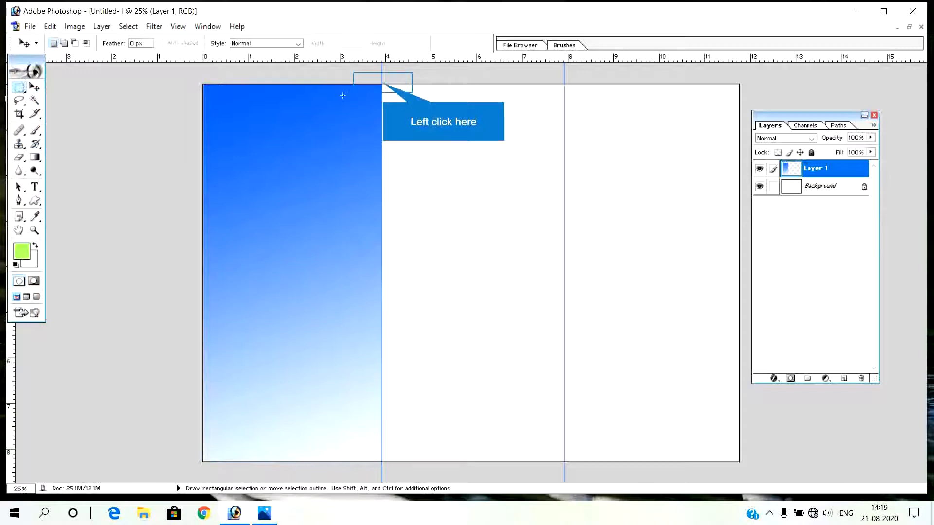
{"action": "left_click_drag", "start_coordinate": [383, 84], "coordinate": [564, 461]}
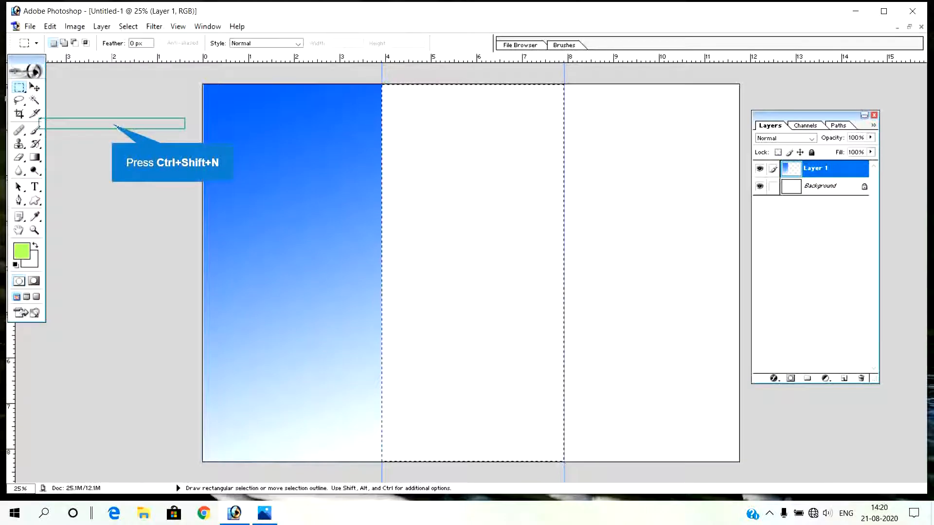
{"action": "key", "text": "ctrl+shift+n"}
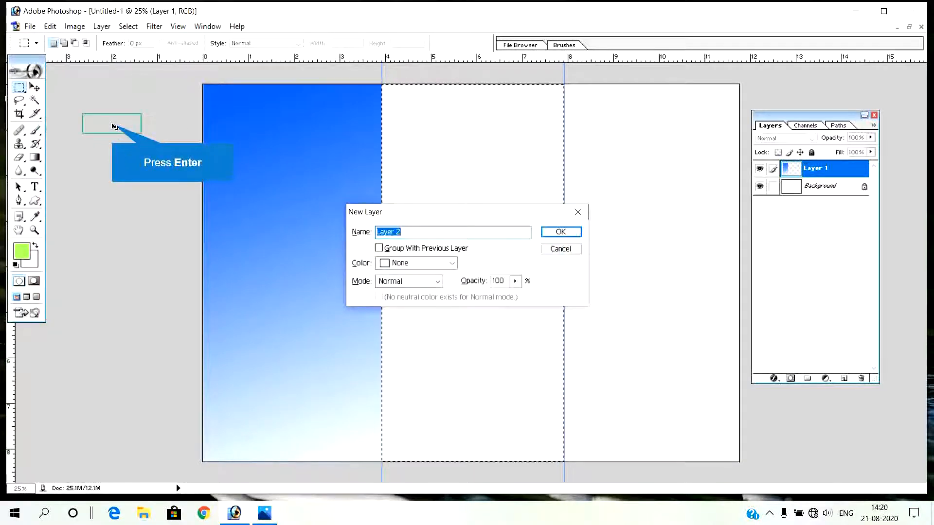
{"action": "key", "text": "Return"}
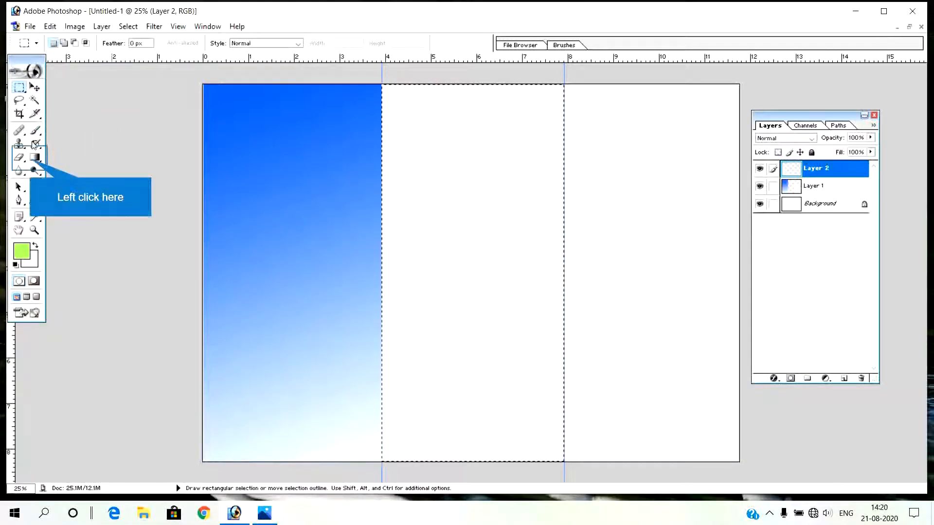
Step: Set up the Gradient tool with the Blue, Yellow, Blue preset, recolouring its middle yellow stop to green 3EFA1F
{"action": "left_click", "coordinate": [34, 156]}
{"action": "left_click", "coordinate": [88, 44]}
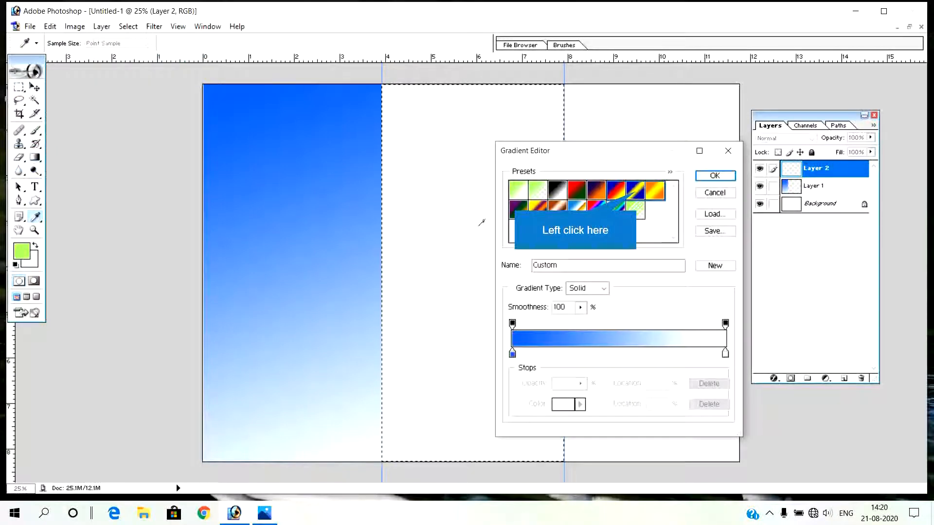
{"action": "left_click", "coordinate": [636, 192]}
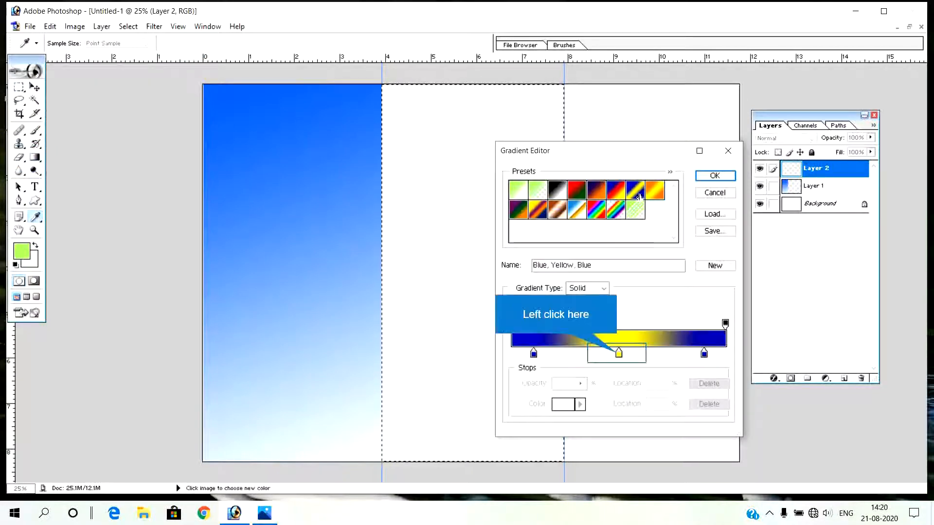
{"action": "left_click", "coordinate": [618, 353]}
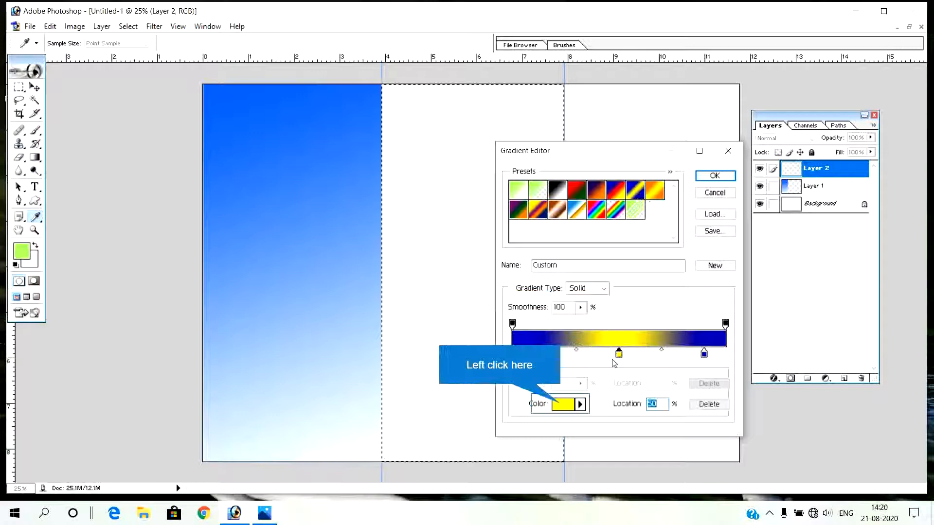
{"action": "left_click", "coordinate": [566, 404]}
{"action": "left_click", "coordinate": [347, 390]}
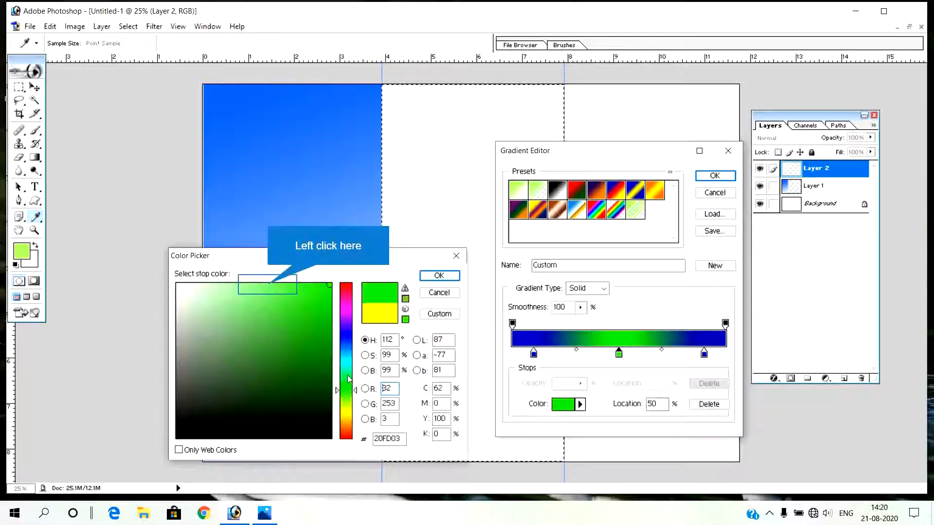
{"action": "left_click", "coordinate": [268, 285]}
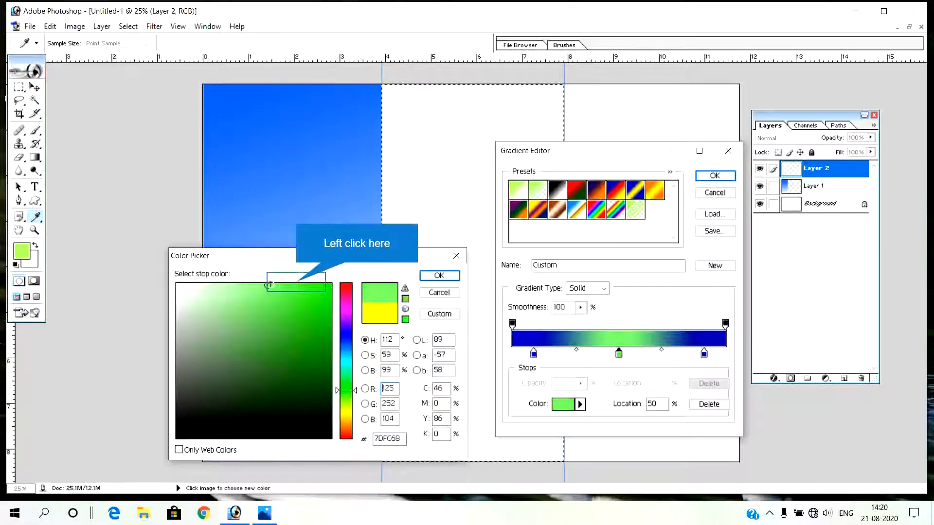
{"action": "left_click", "coordinate": [312, 286]}
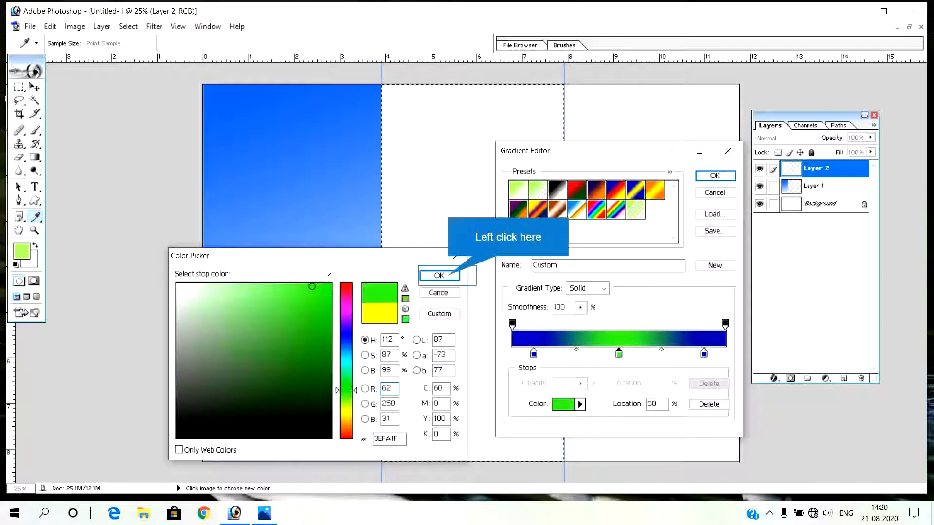
{"action": "left_click", "coordinate": [448, 277]}
Step: Recolour the first stop with blue sampled from the left panel and the last stop F7F7FA, and fill the middle panel with the gradient
{"action": "left_click", "coordinate": [533, 352]}
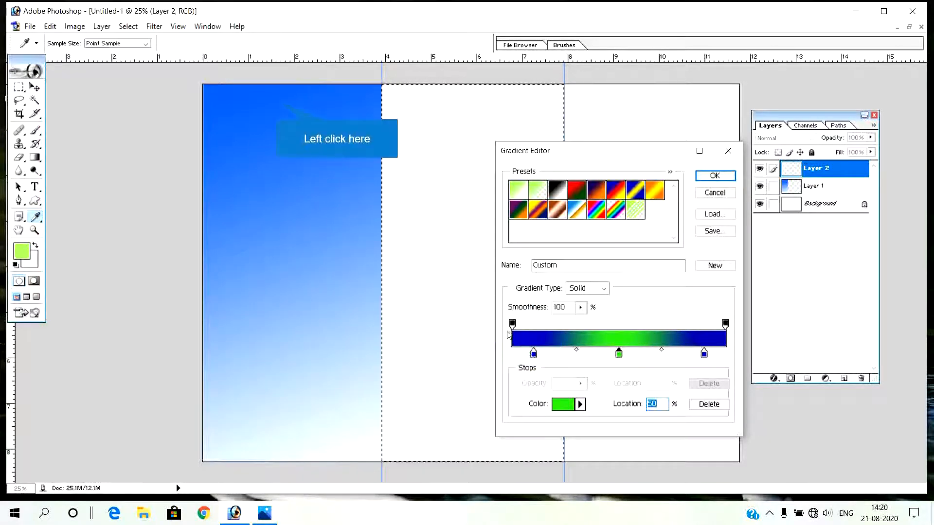
{"action": "left_click", "coordinate": [281, 97]}
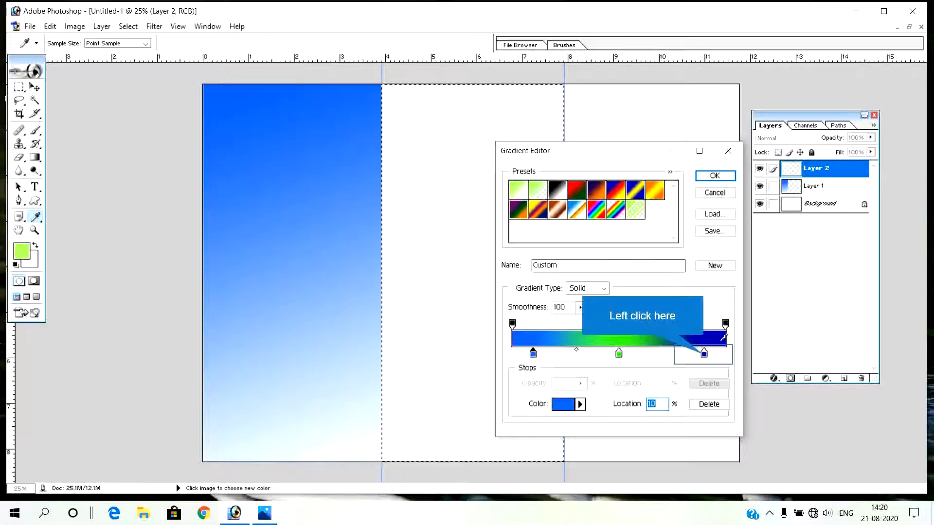
{"action": "left_click", "coordinate": [703, 352]}
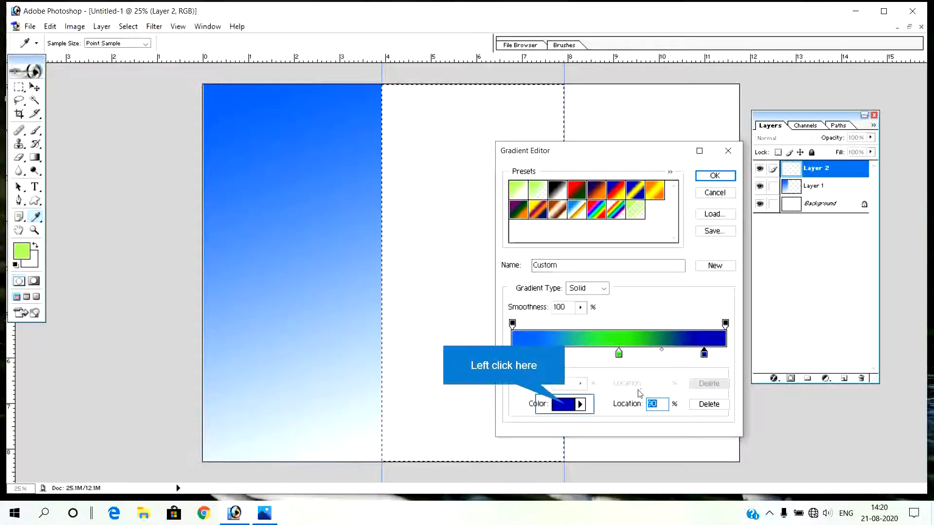
{"action": "left_click", "coordinate": [567, 405]}
{"action": "left_click", "coordinate": [176, 284]}
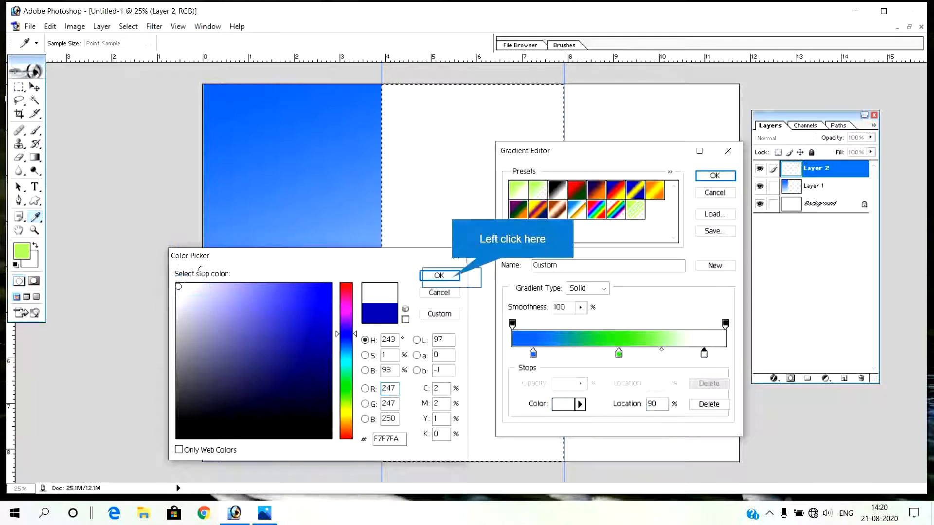
{"action": "left_click", "coordinate": [452, 278]}
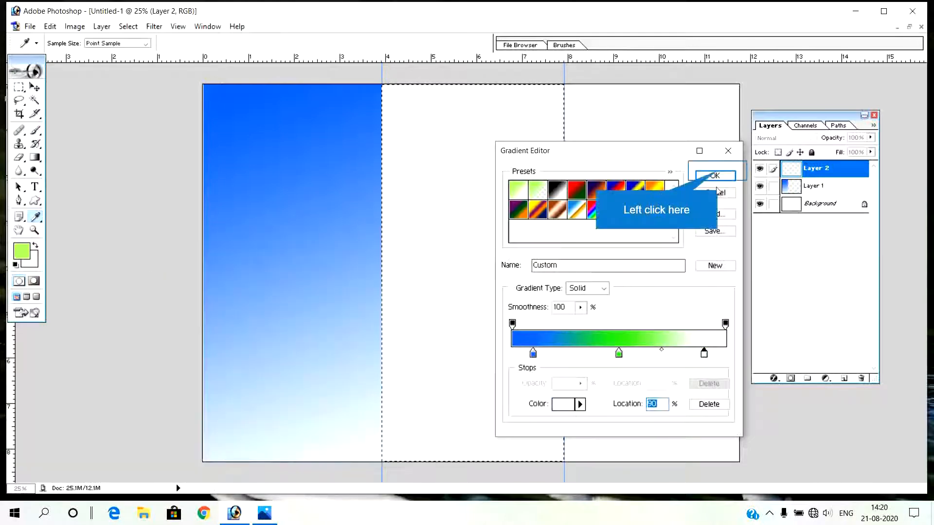
{"action": "left_click", "coordinate": [715, 175]}
{"action": "left_click_drag", "start_coordinate": [452, 97], "coordinate": [460, 260]}
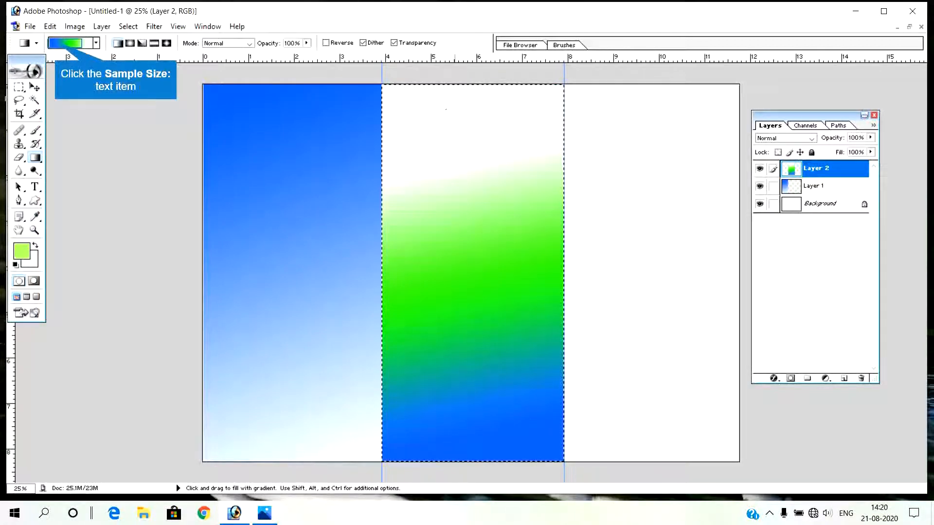
Step: Recolour the gradient stops as white, blue sampled from the left panel, and green sampled from the middle panel
{"action": "left_click", "coordinate": [52, 42]}
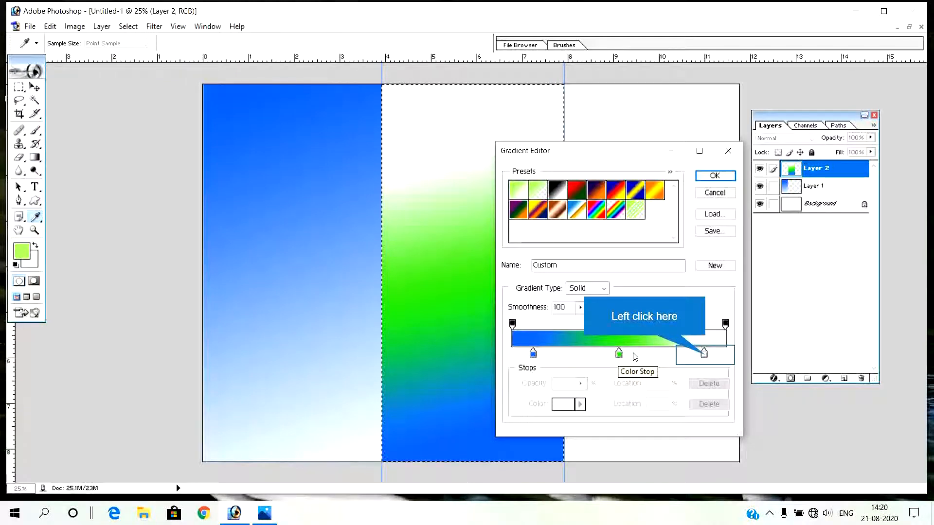
{"action": "left_click", "coordinate": [703, 354]}
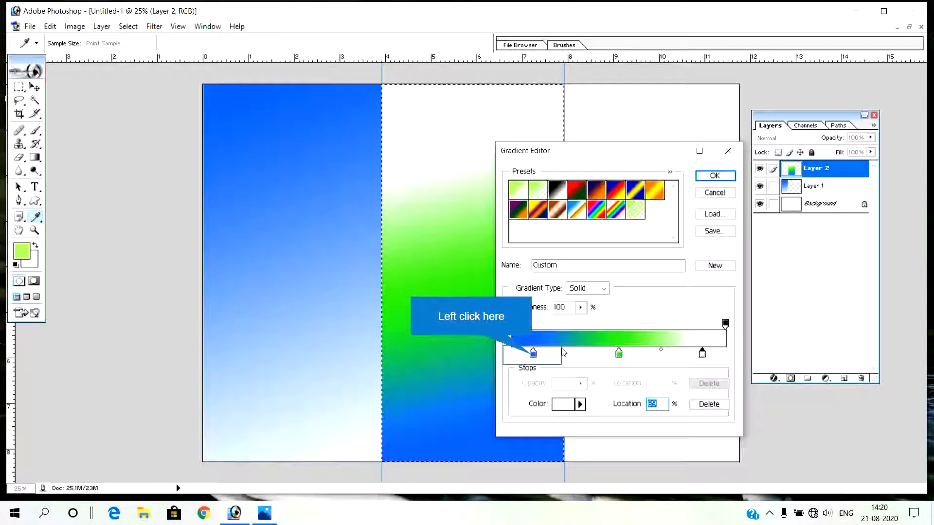
{"action": "left_click", "coordinate": [533, 353]}
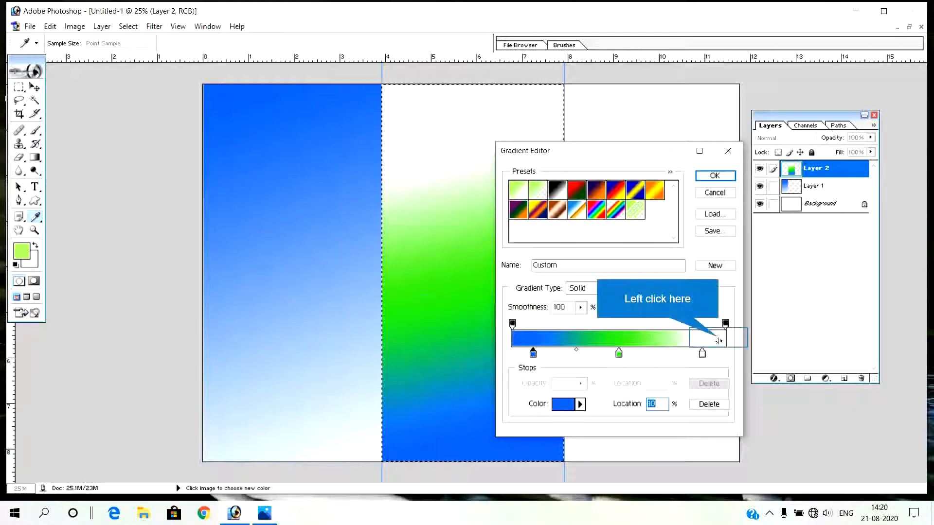
{"action": "left_click", "coordinate": [719, 340]}
{"action": "left_click", "coordinate": [619, 354]}
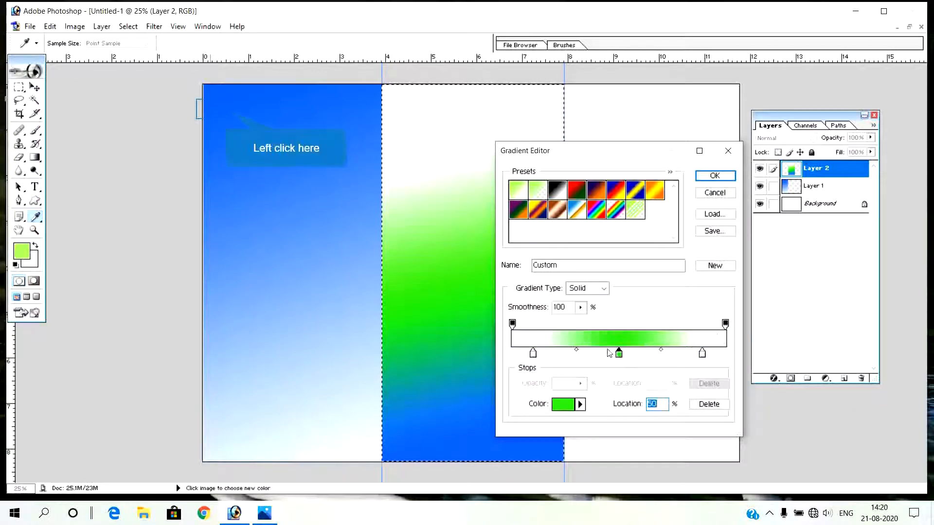
{"action": "left_click", "coordinate": [223, 119]}
{"action": "left_click", "coordinate": [702, 354]}
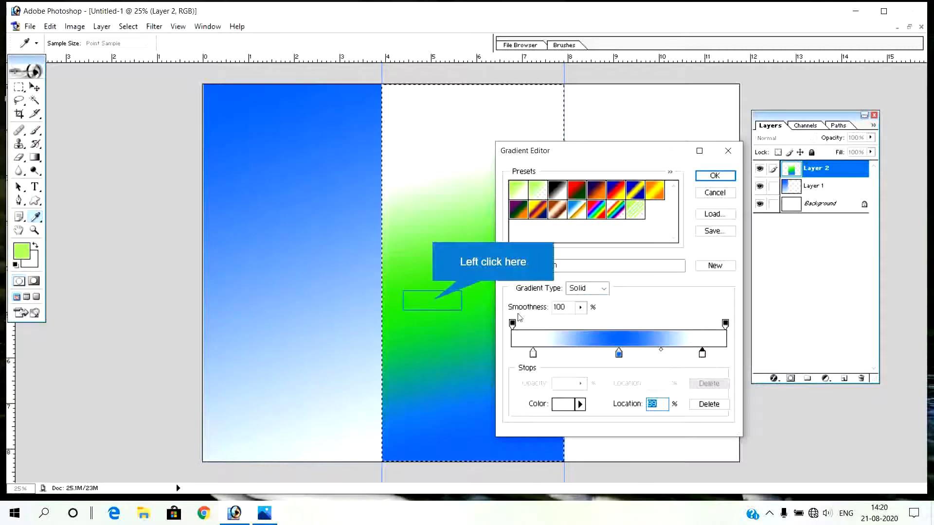
{"action": "left_click", "coordinate": [433, 300]}
{"action": "left_click", "coordinate": [705, 176]}
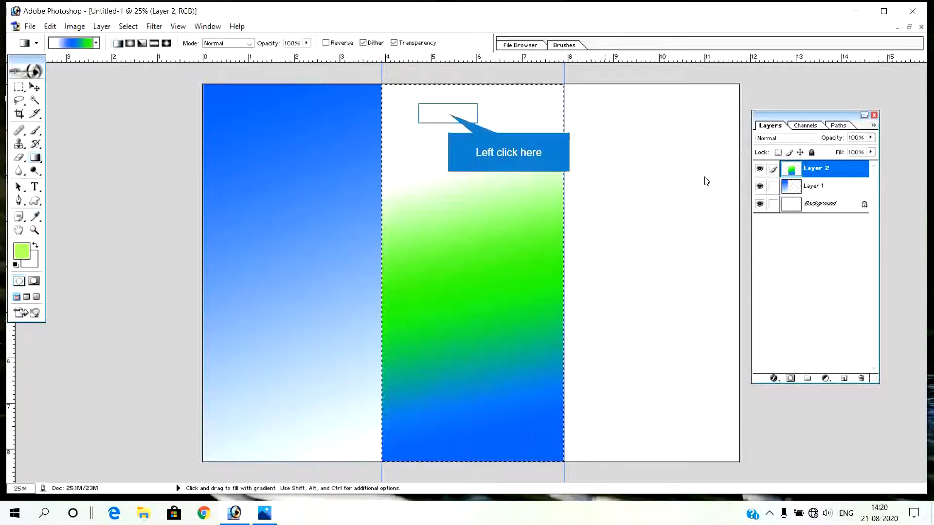
Step: Try the white-blue-green gradient downward over the middle panel, and undo the fills back to an empty layer
{"action": "left_click_drag", "start_coordinate": [460, 150], "coordinate": [557, 433]}
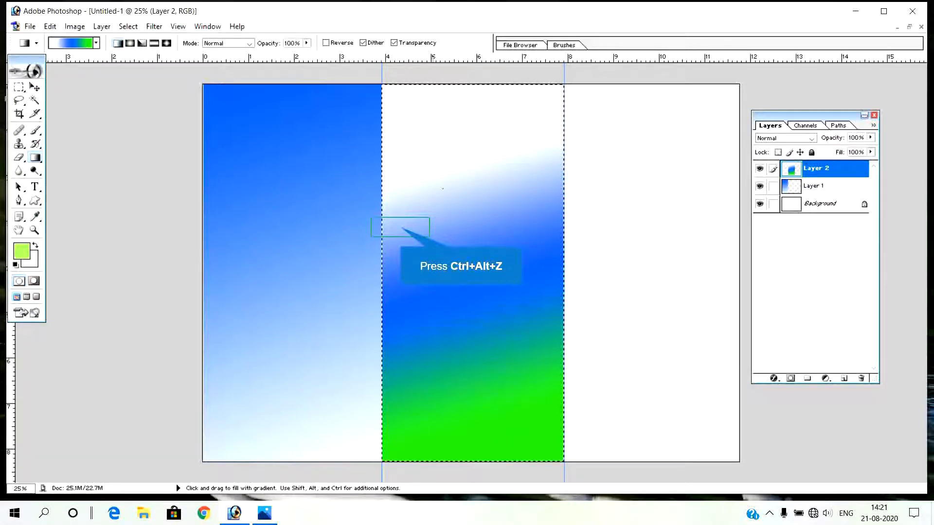
{"action": "key", "text": "ctrl+alt+z"}
{"action": "key", "text": "ctrl+alt+z"}
{"action": "key", "text": "ctrl+alt+z"}
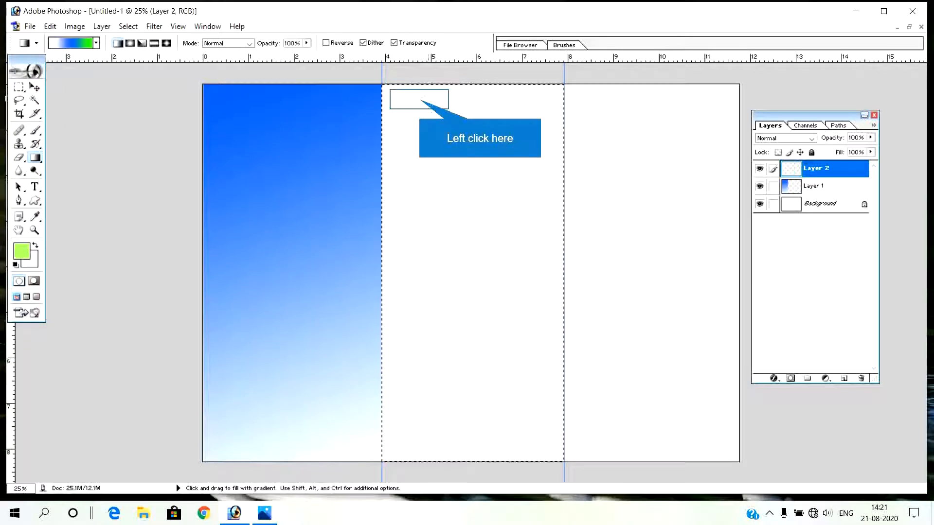
Step: Try the white-blue-green gradient on the middle panel at different lengths and in the reverse direction, and undo all these fills
{"action": "left_click_drag", "start_coordinate": [419, 99], "coordinate": [520, 398]}
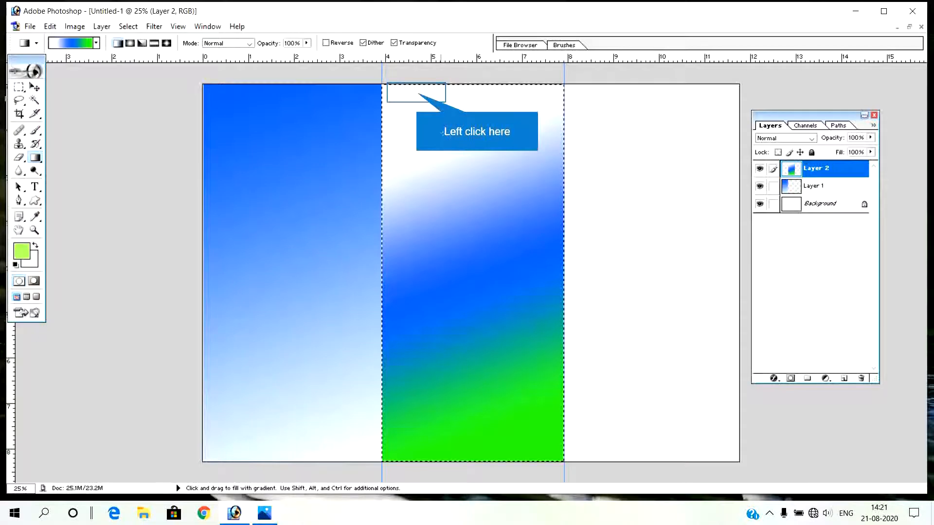
{"action": "left_click_drag", "start_coordinate": [416, 93], "coordinate": [504, 292]}
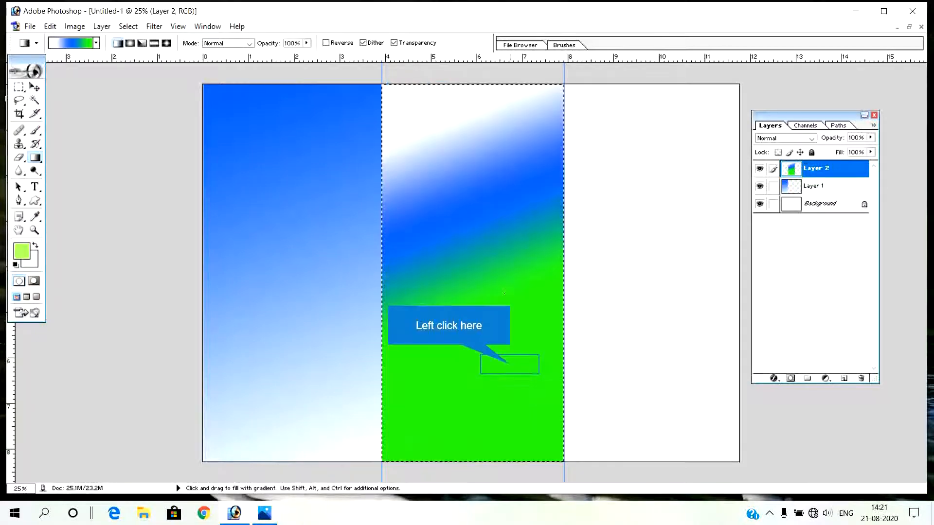
{"action": "left_click_drag", "start_coordinate": [510, 365], "coordinate": [424, 115]}
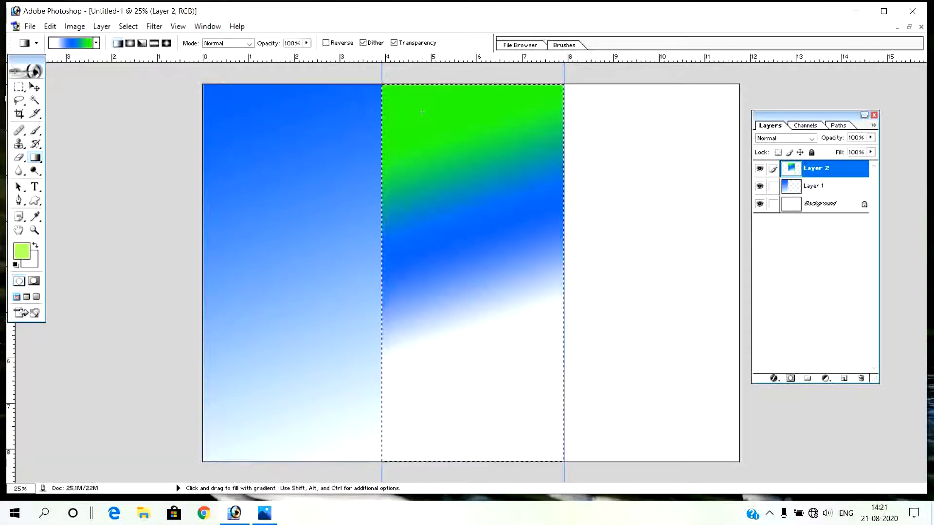
{"action": "key", "text": "ctrl+z"}
{"action": "key", "text": "ctrl+alt+z"}
{"action": "key", "text": "ctrl+alt+z"}
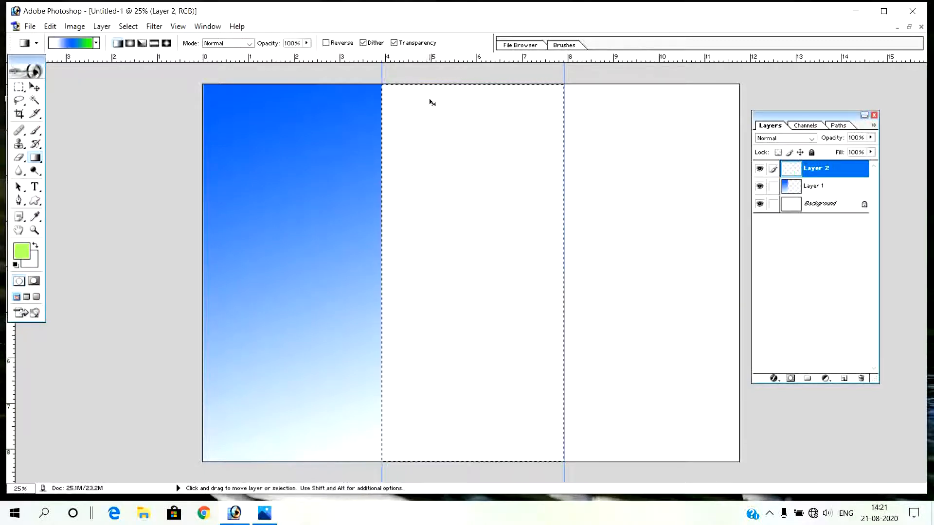
Step: Fill the middle panel with the gradient running slightly diagonally from white at its top to green at its bottom, and deselect
{"action": "left_click_drag", "start_coordinate": [431, 94], "coordinate": [546, 446]}
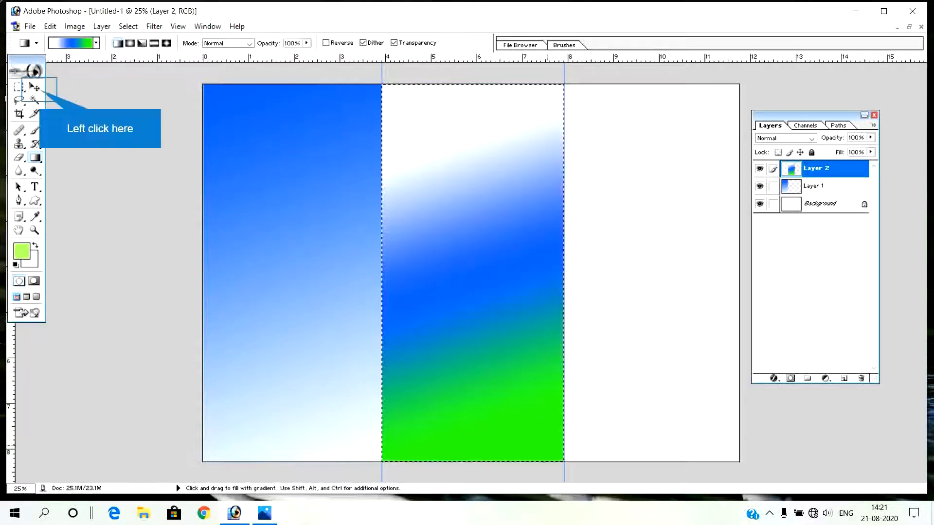
{"action": "left_click", "coordinate": [35, 88]}
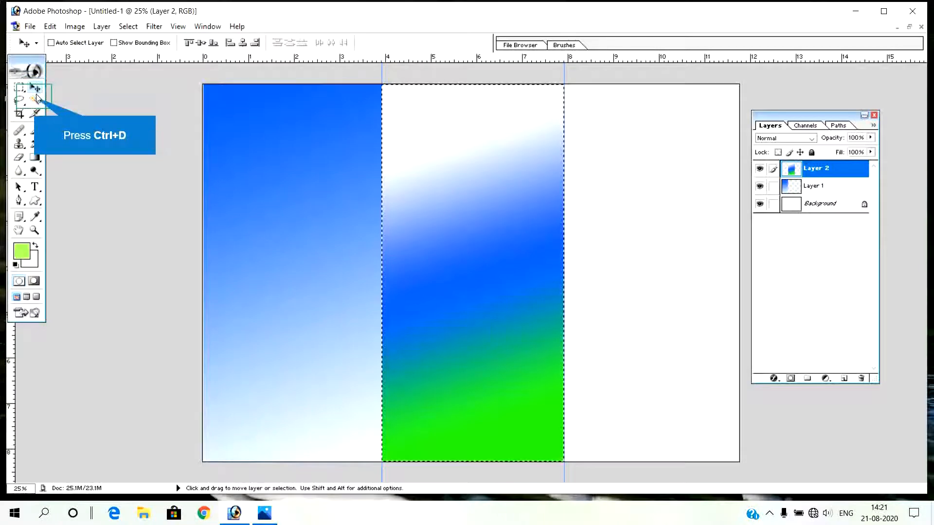
{"action": "key", "text": "ctrl+d"}
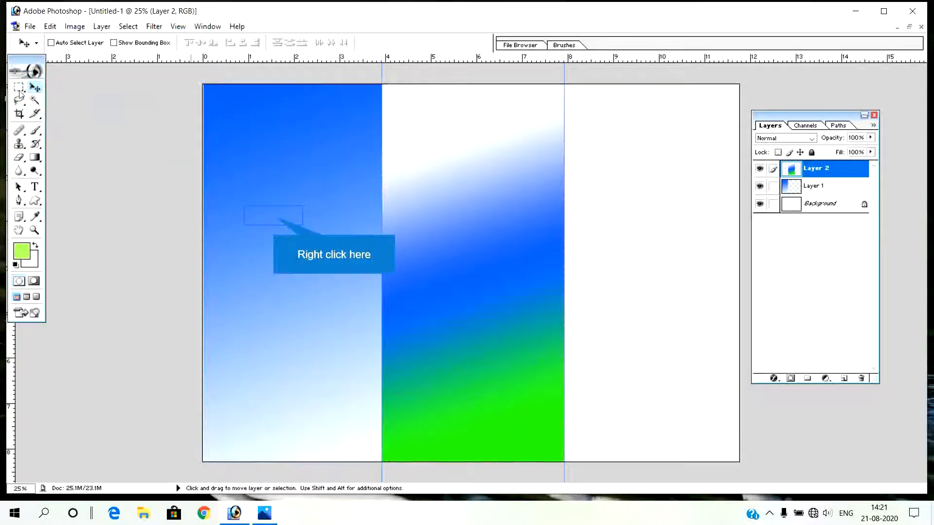
Step: Duplicate the left panel's gradient layer and move the copy over to fill the empty right panel
{"action": "right_click", "coordinate": [272, 215]}
{"action": "left_click", "coordinate": [290, 238]}
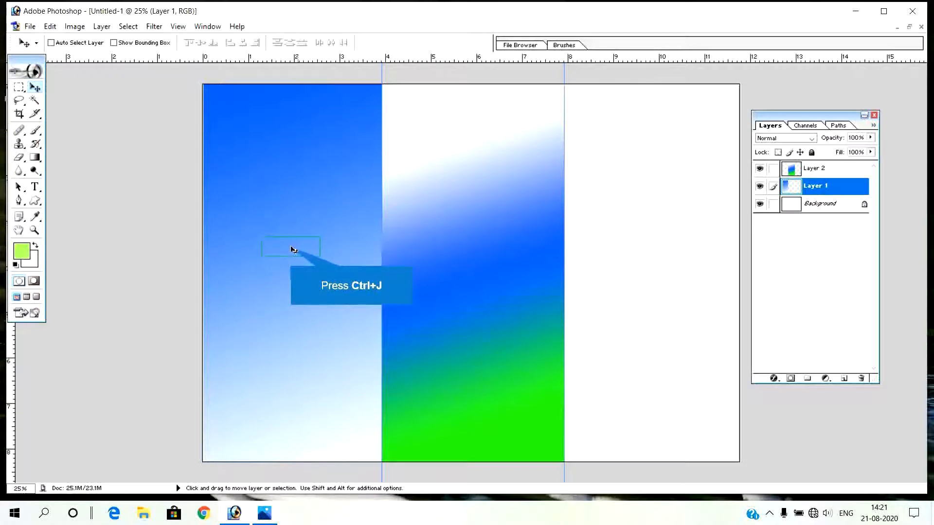
{"action": "key", "text": "ctrl+j"}
{"action": "left_click_drag", "start_coordinate": [291, 247], "coordinate": [651, 242]}
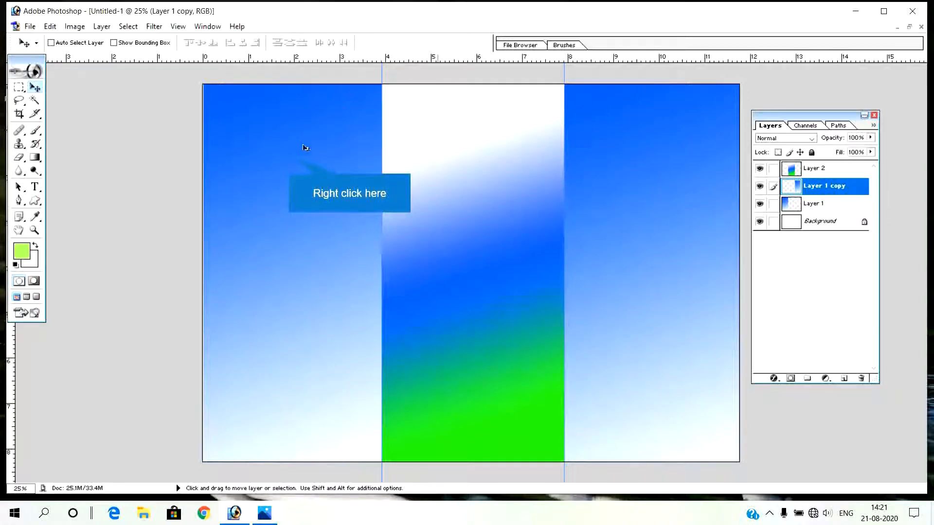
Step: Select the original left panel layer and nudge it one step to the left
{"action": "right_click", "coordinate": [291, 154]}
{"action": "left_click", "coordinate": [308, 165]}
{"action": "key", "text": "Left"}
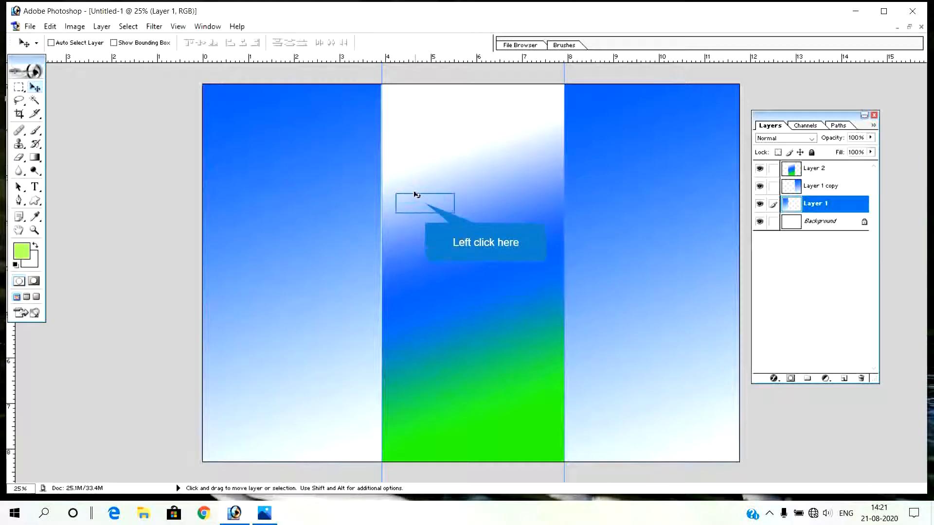
Step: Try to align the middle panel's gradient layer between the two guides with Free Transform and small horizontal nudges
{"action": "left_click", "coordinate": [426, 205]}
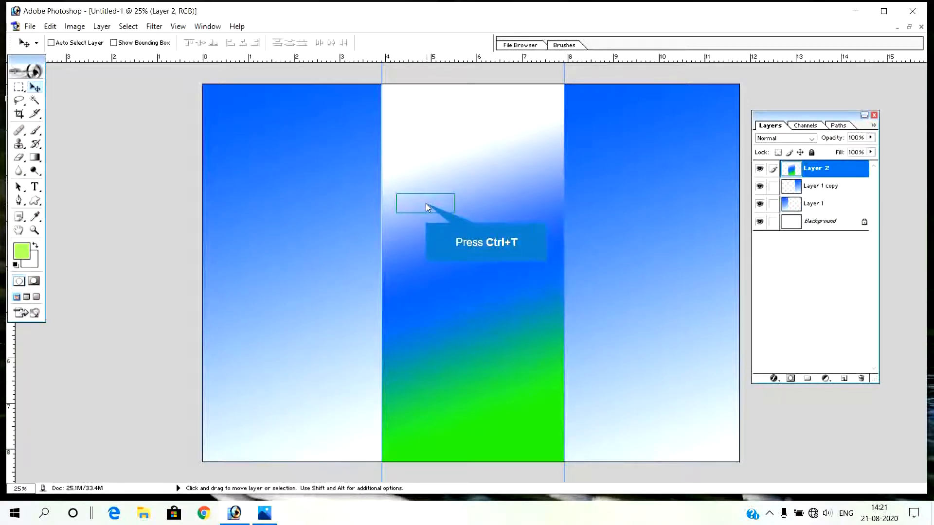
{"action": "key", "text": "ctrl+t"}
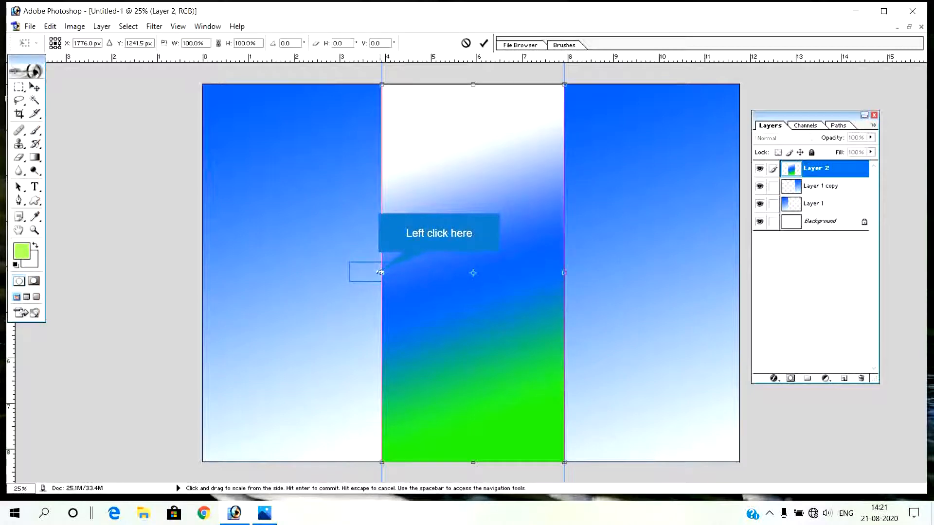
{"action": "left_click", "coordinate": [380, 273]}
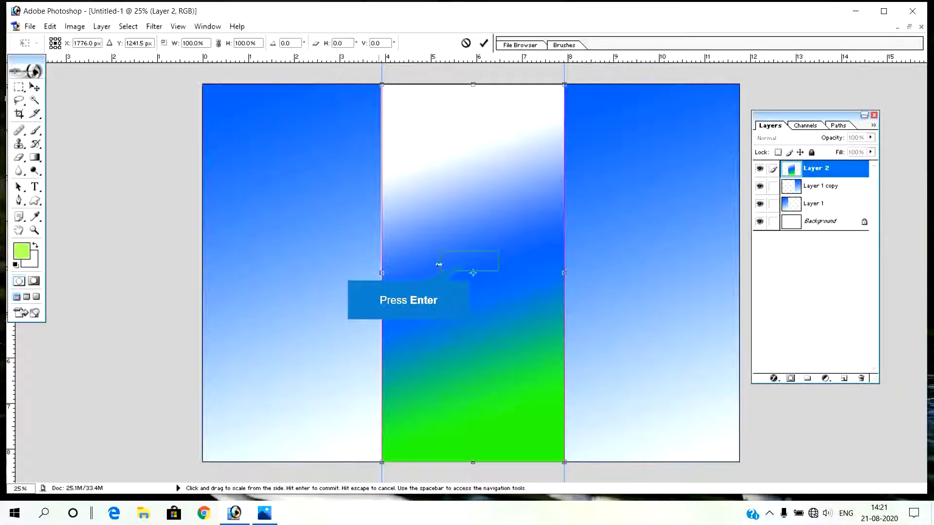
{"action": "key", "text": "Return"}
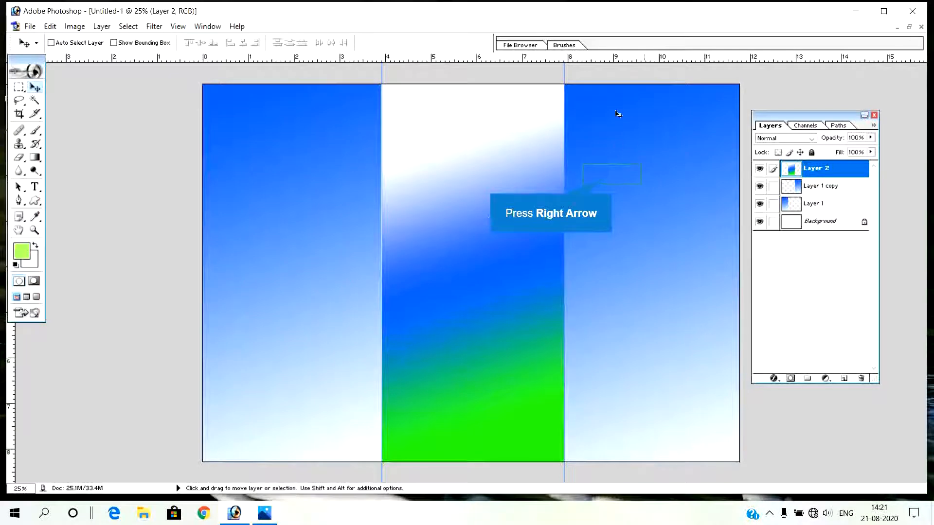
{"action": "key", "text": "Right"}
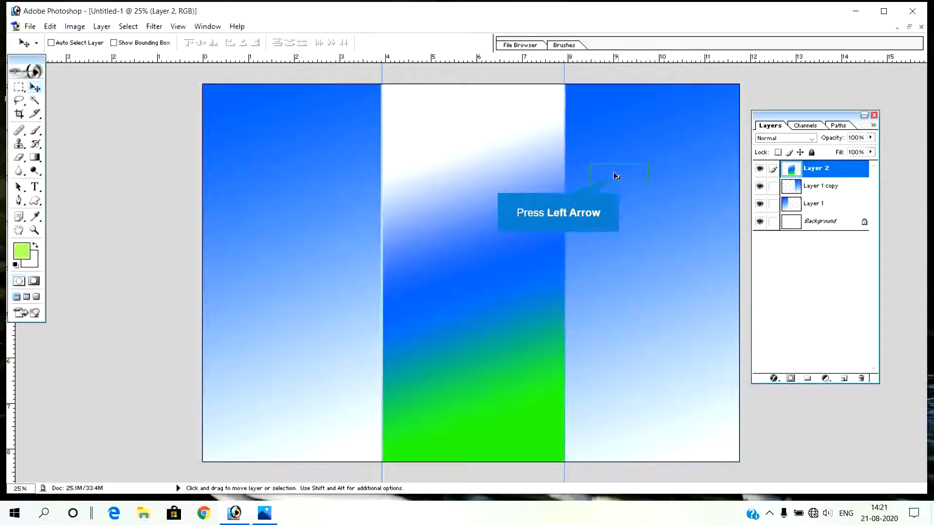
{"action": "key", "text": "Left"}
{"action": "key", "text": "Left"}
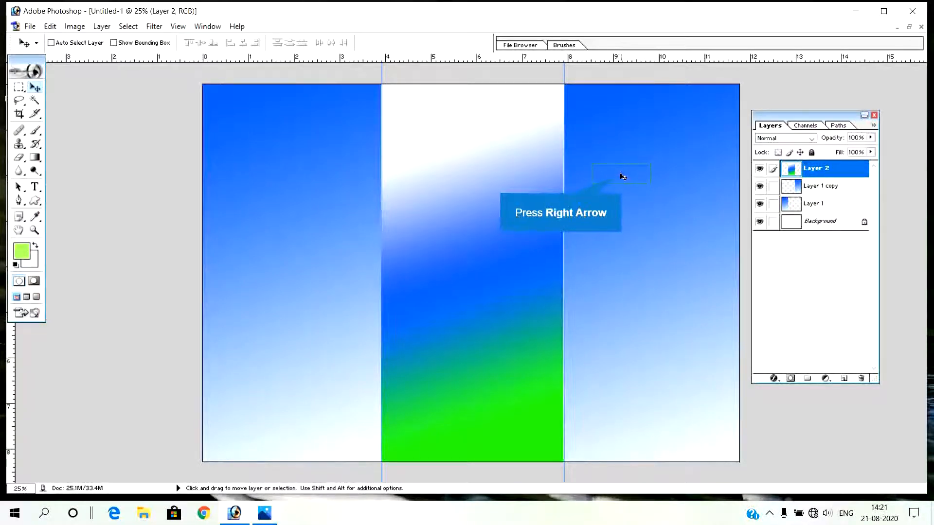
{"action": "key", "text": "Right"}
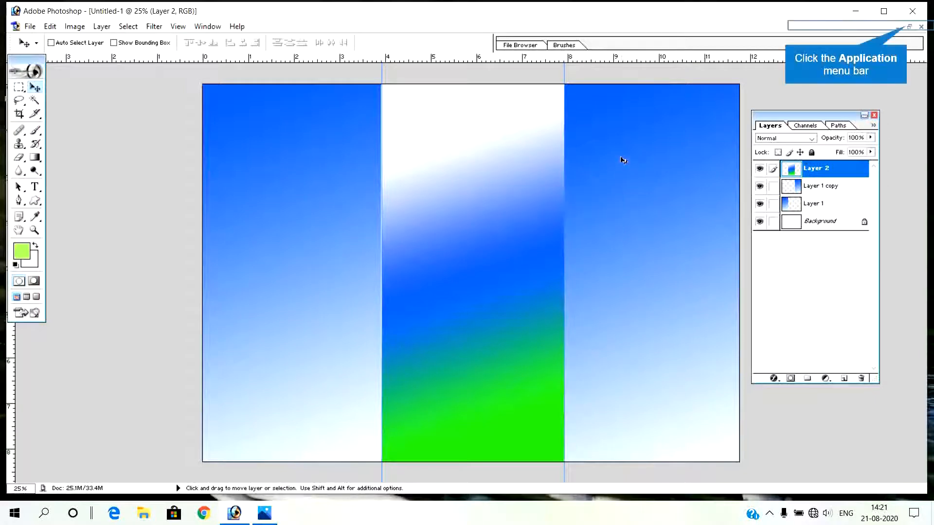
Step: Copy the pencil-and-letters layer from broucher.psd into the untitled brochure and place it against the left panel's outer edge
{"action": "left_click", "coordinate": [908, 27]}
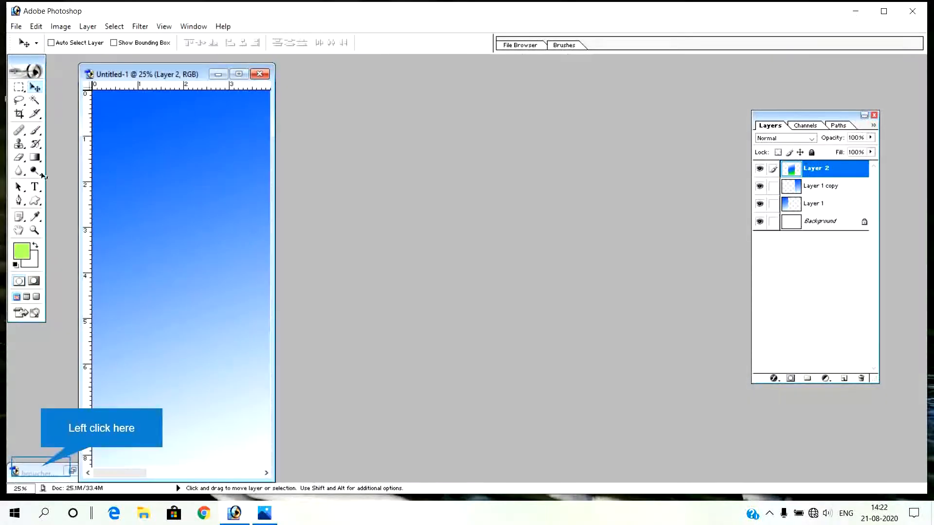
{"action": "left_click", "coordinate": [56, 465]}
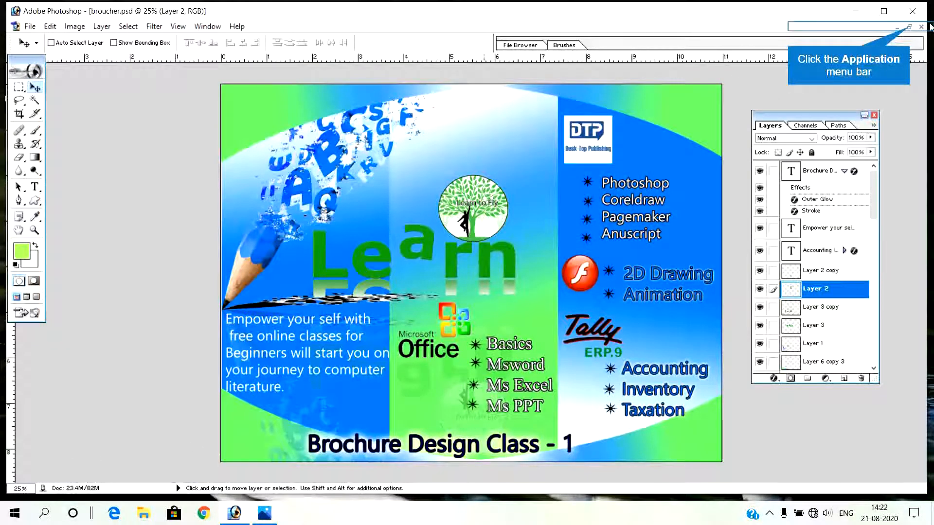
{"action": "left_click", "coordinate": [909, 26]}
{"action": "right_click", "coordinate": [373, 346]}
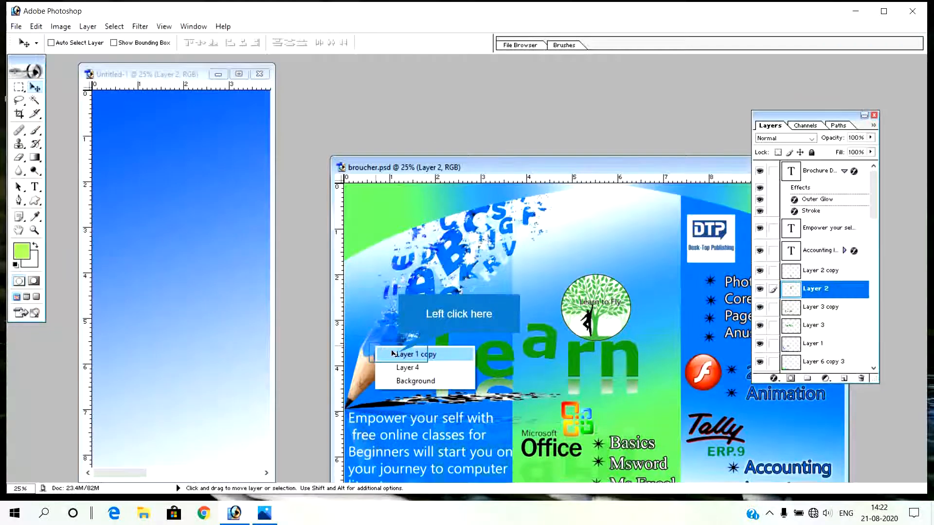
{"action": "left_click", "coordinate": [385, 352]}
{"action": "left_click_drag", "start_coordinate": [385, 352], "coordinate": [282, 249]}
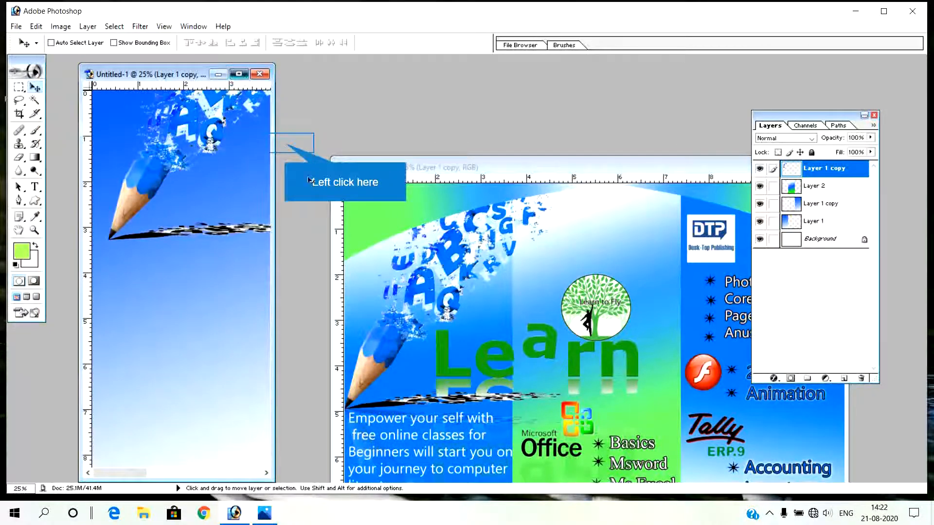
{"action": "mouse_move", "coordinate": [290, 142]}
{"action": "left_mouse_down"}
{"action": "mouse_move", "coordinate": [287, 254]}
{"action": "mouse_move", "coordinate": [273, 216]}
{"action": "mouse_move", "coordinate": [282, 189]}
{"action": "mouse_move", "coordinate": [270, 208]}
{"action": "left_mouse_up"}
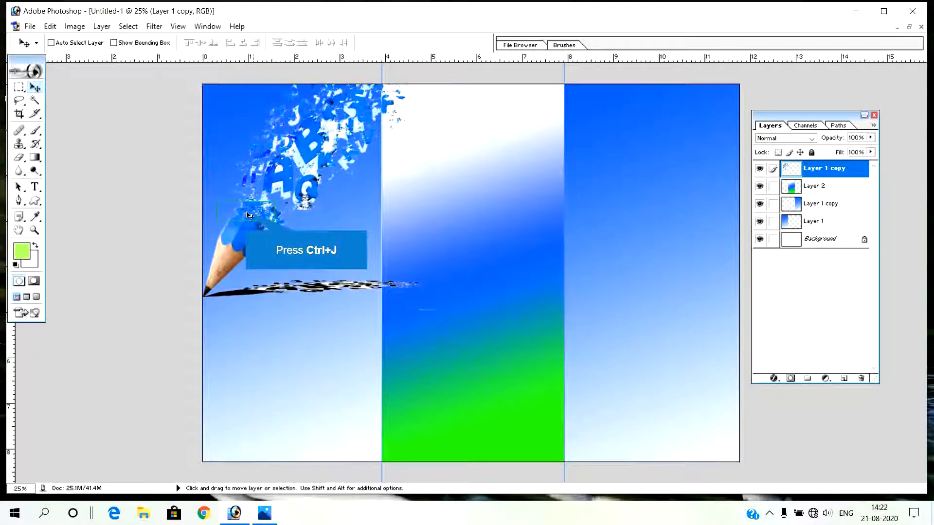
Step: Duplicate the pencil layer, flip the copy vertically and place it directly below the original as a reflection
{"action": "key", "text": "ctrl+j"}
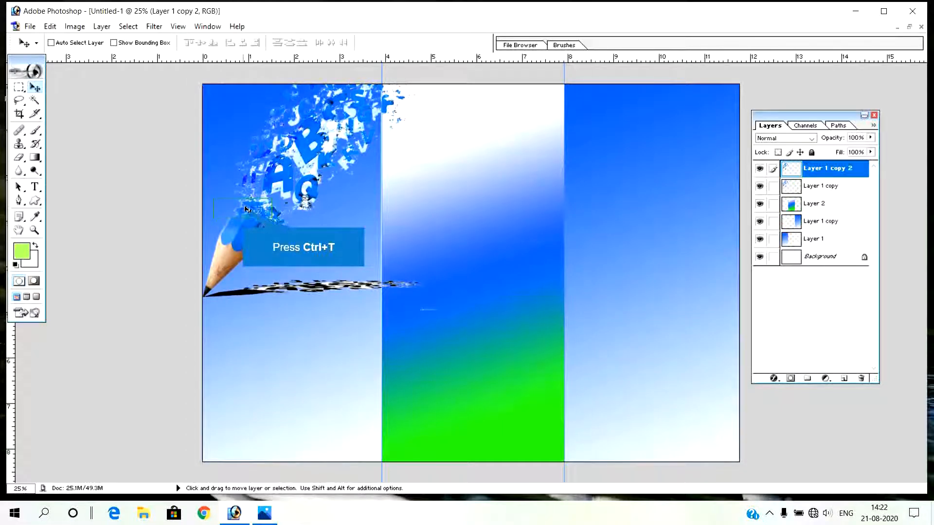
{"action": "key", "text": "ctrl+t"}
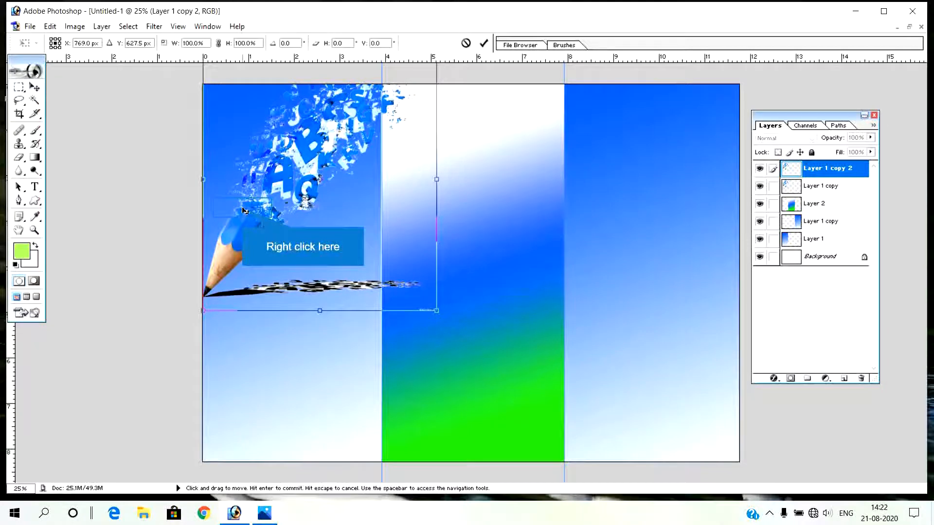
{"action": "right_click", "coordinate": [244, 210]}
{"action": "left_click", "coordinate": [280, 363]}
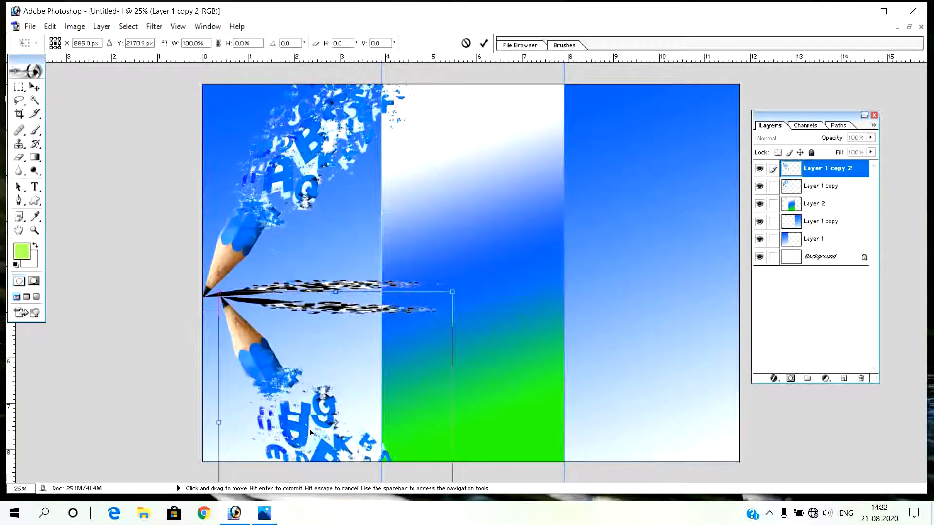
{"action": "mouse_move", "coordinate": [297, 318]}
{"action": "left_mouse_down"}
{"action": "mouse_move", "coordinate": [304, 430]}
{"action": "mouse_move", "coordinate": [296, 422]}
{"action": "left_mouse_up"}
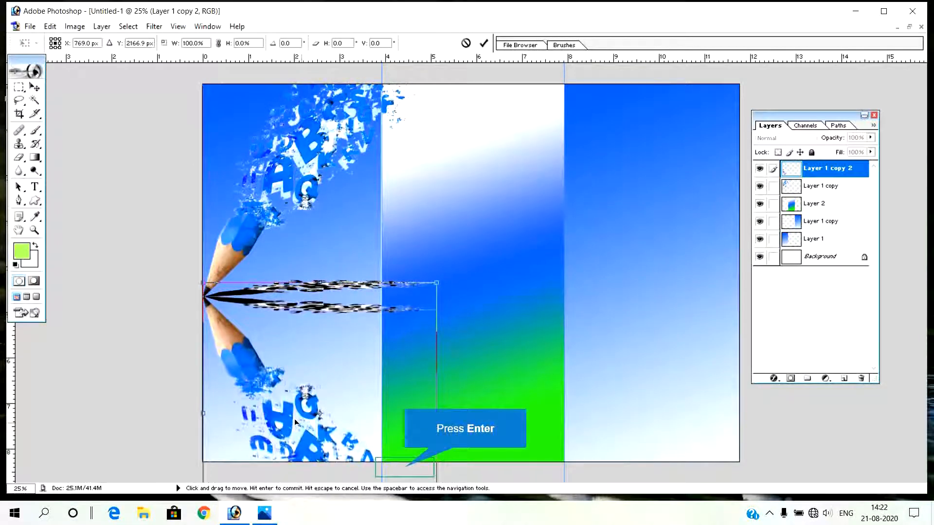
{"action": "key", "text": "Return"}
Step: Fine-tune the flipped pencil's position by nudging it one step down in total from where it was placed
{"action": "key", "text": "ctrl+equal"}
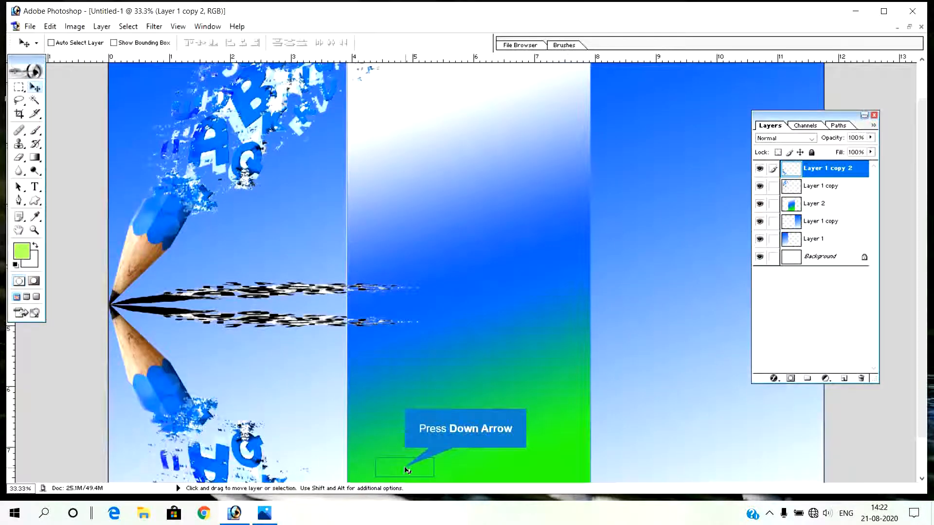
{"action": "key", "text": "Down"}
{"action": "key", "text": "Down"}
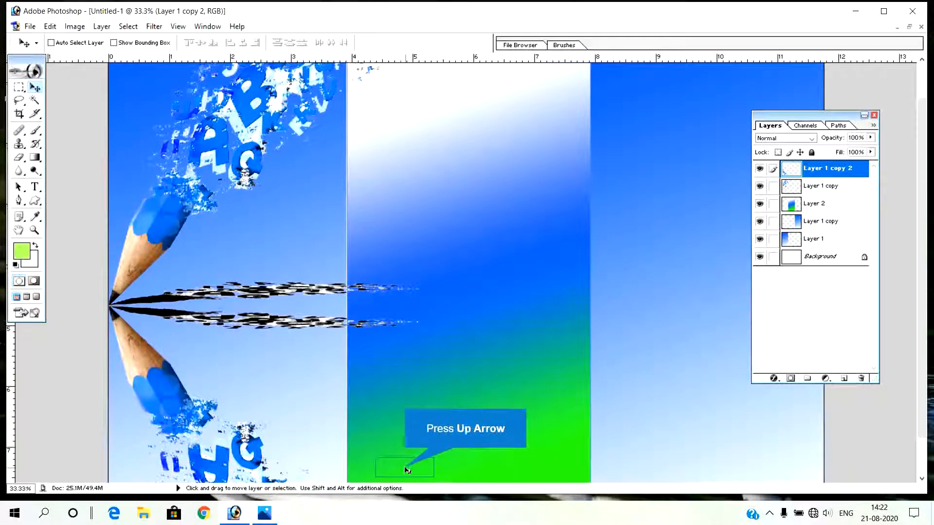
{"action": "key", "text": "Up"}
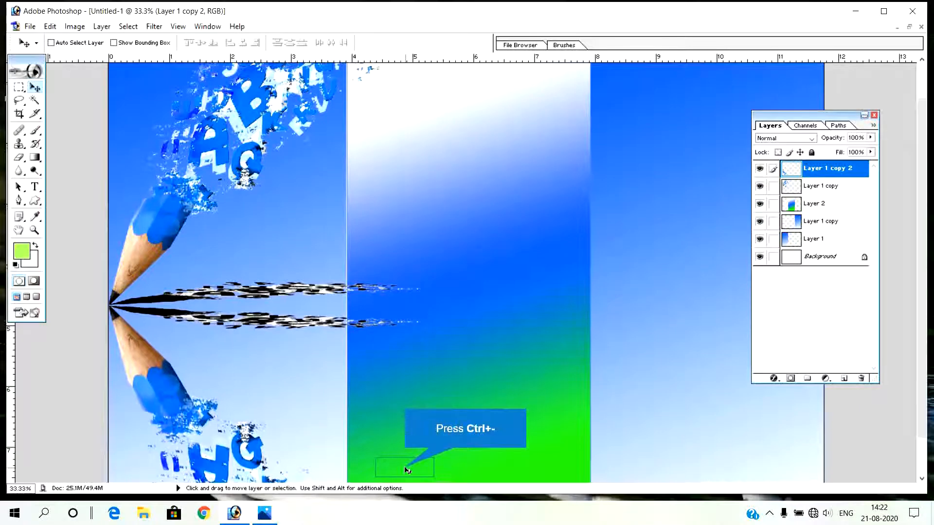
{"action": "key", "text": "ctrl+minus"}
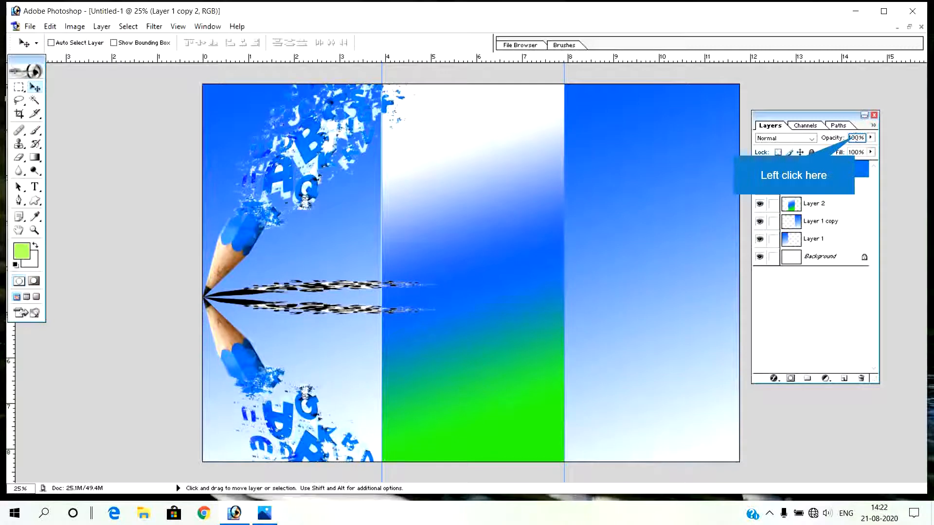
Step: Set the opacity of the flipped pencil layer to 20%
{"action": "left_click", "coordinate": [855, 137]}
{"action": "type", "text": "2"}
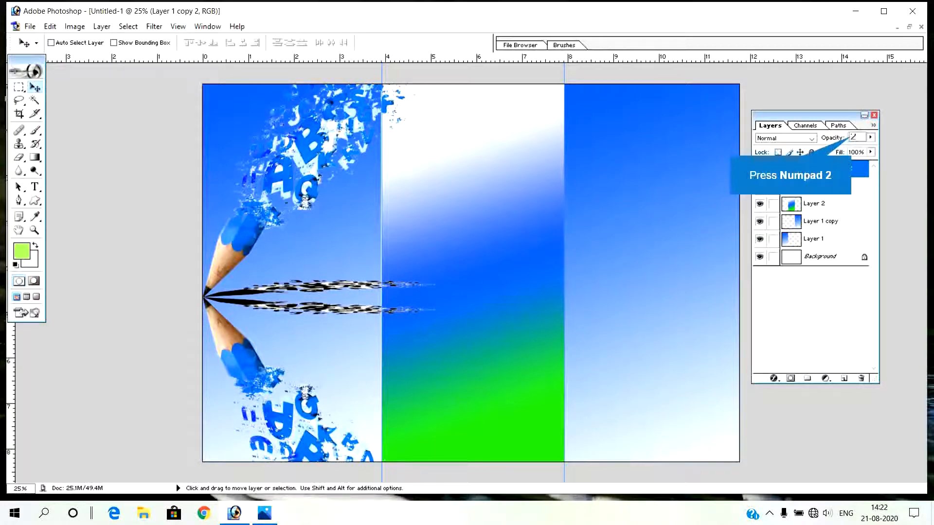
{"action": "type", "text": "5"}
{"action": "key", "text": "Return"}
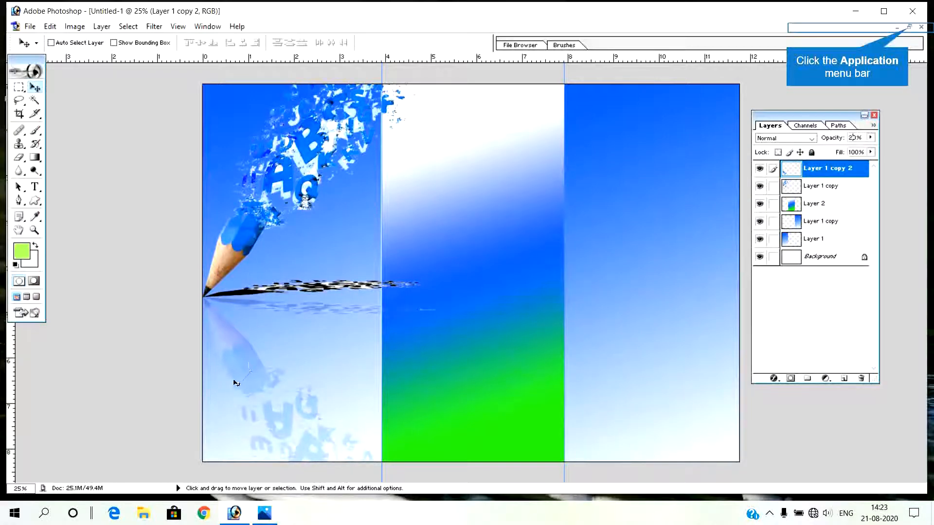
Step: Copy the green "Learn" lettering layer from broucher.psd into the brochure, placing it beside the pencil across the left and middle panels
{"action": "left_click", "coordinate": [908, 27]}
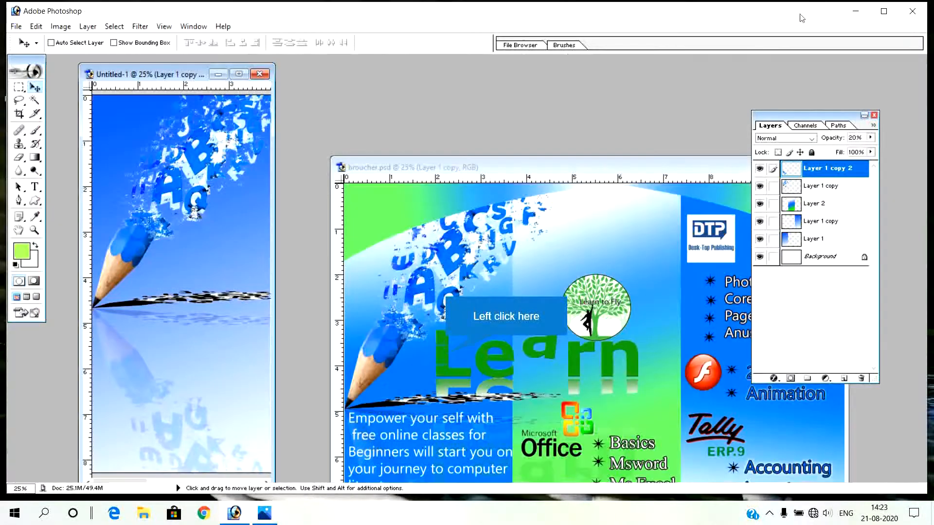
{"action": "left_click", "coordinate": [445, 349]}
{"action": "right_click", "coordinate": [439, 363]}
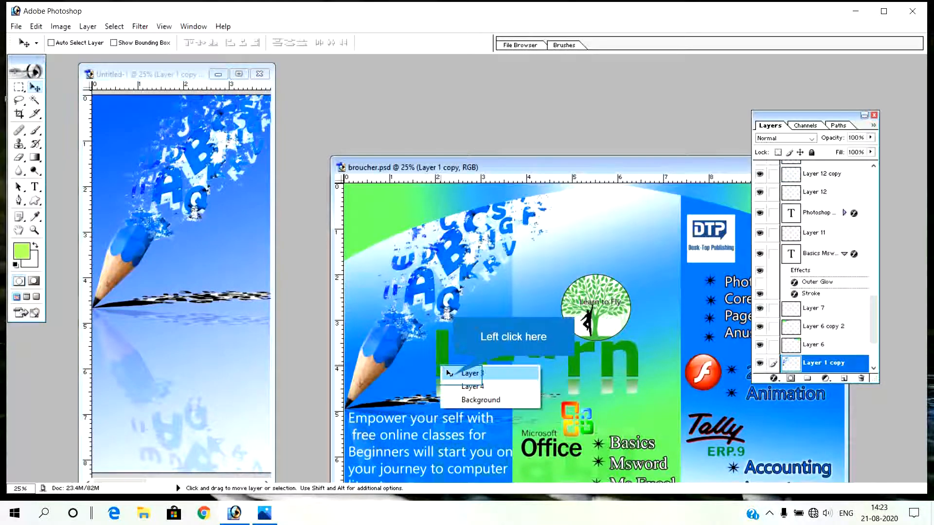
{"action": "left_click", "coordinate": [446, 372]}
{"action": "left_click_drag", "start_coordinate": [444, 372], "coordinate": [192, 260]}
{"action": "left_click", "coordinate": [240, 72]}
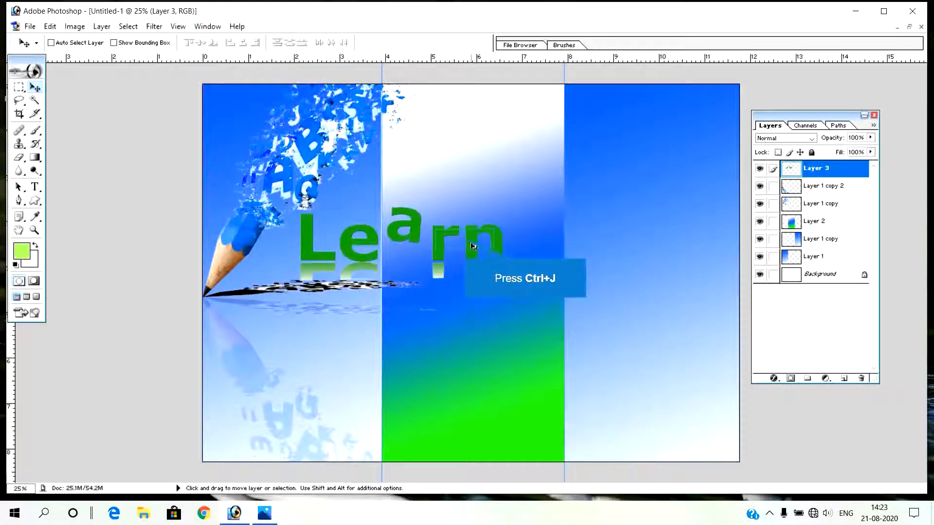
Step: Duplicate the "Learn" lettering layer, flip the copy vertically and move it below the original and the pencil's shadow
{"action": "key", "text": "ctrl+j"}
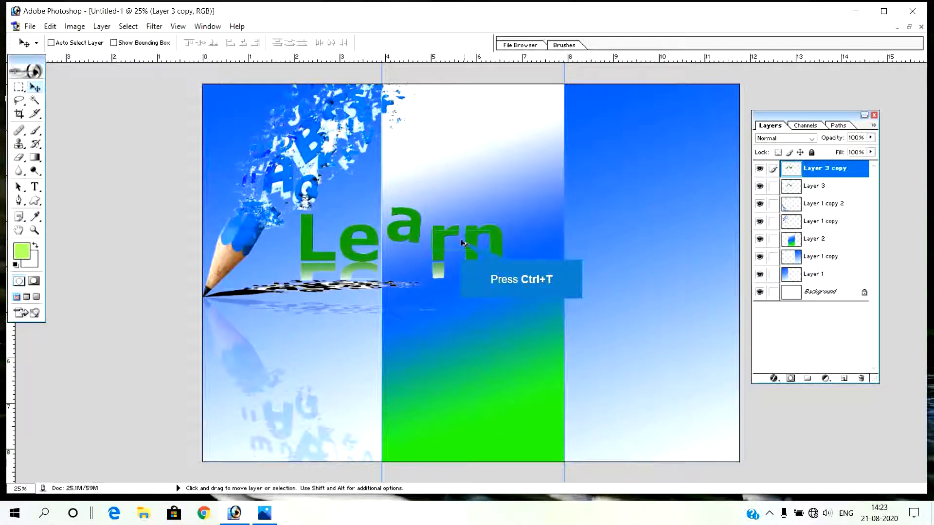
{"action": "key", "text": "ctrl+t"}
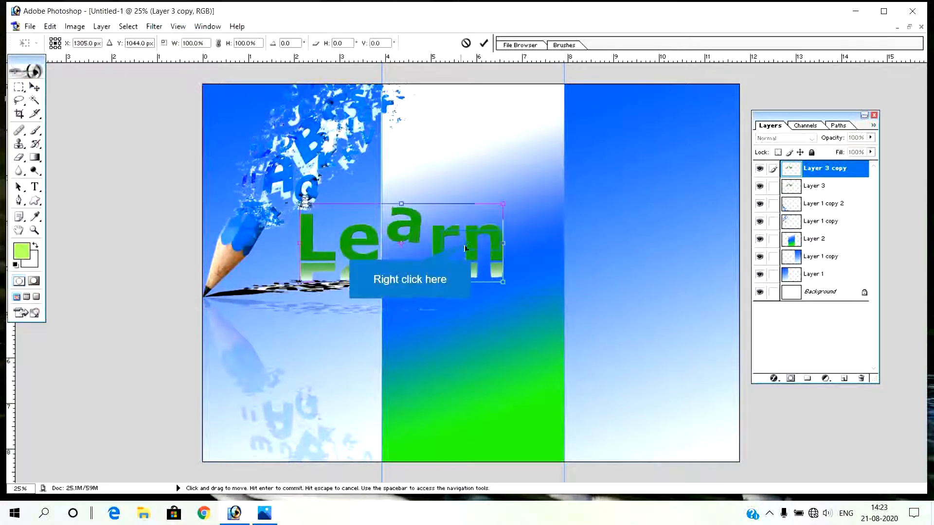
{"action": "right_click", "coordinate": [469, 248]}
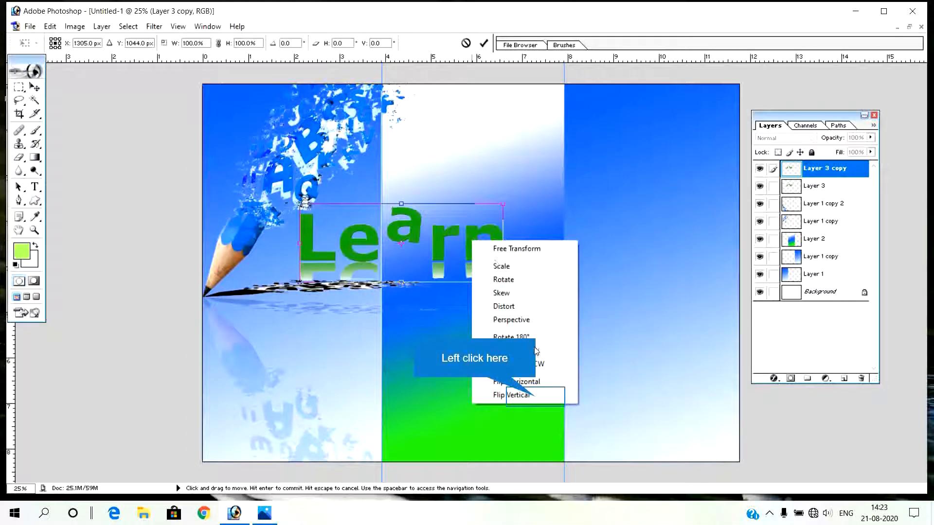
{"action": "left_click", "coordinate": [537, 393]}
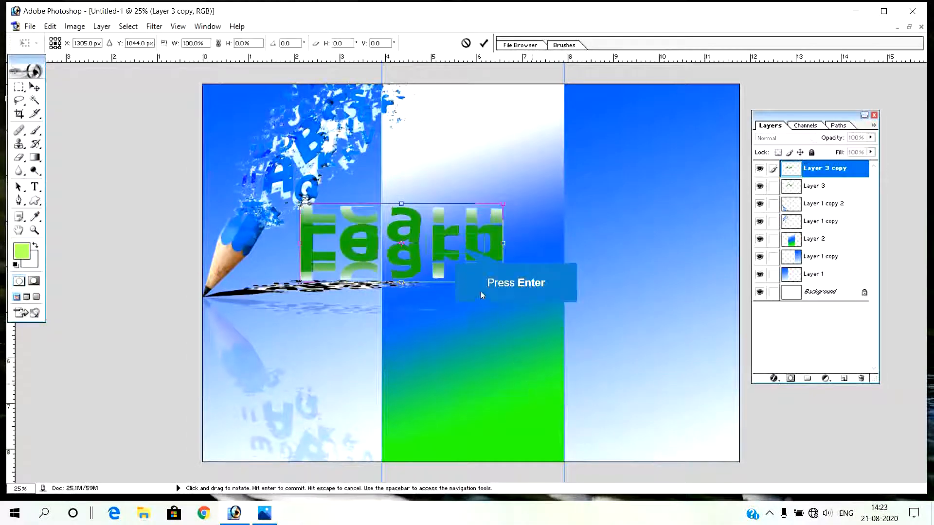
{"action": "key", "text": "Return"}
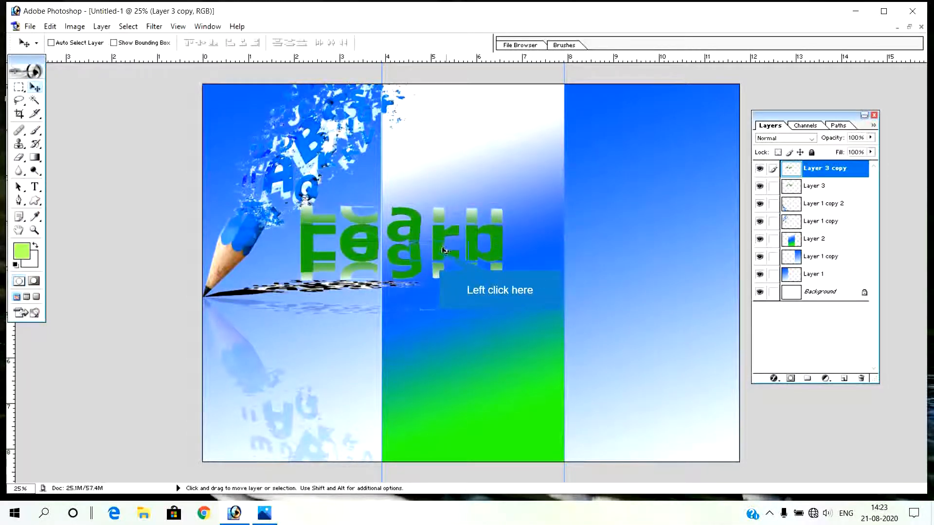
{"action": "left_click_drag", "start_coordinate": [440, 250], "coordinate": [435, 363]}
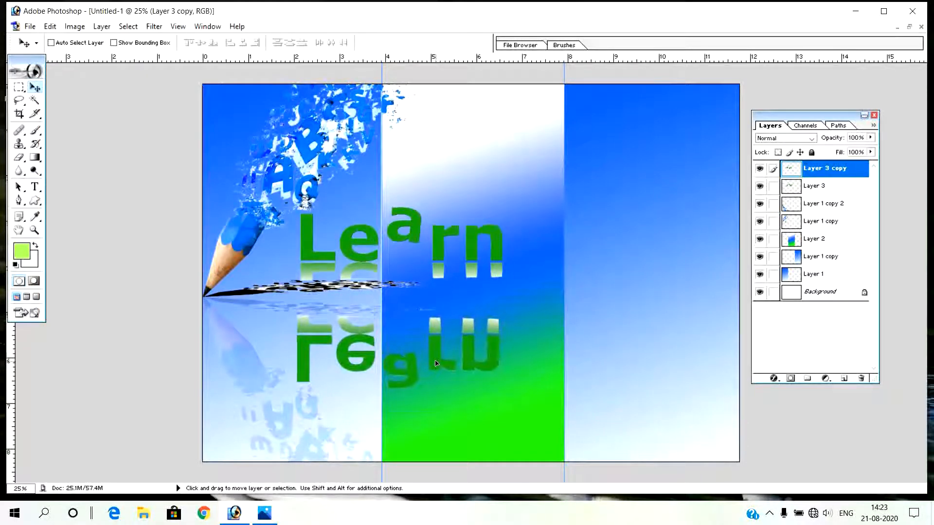
Step: Select the middle panel's gradient layer and adjust its left edge with Free Transform to meet the left panel
{"action": "right_click", "coordinate": [441, 406]}
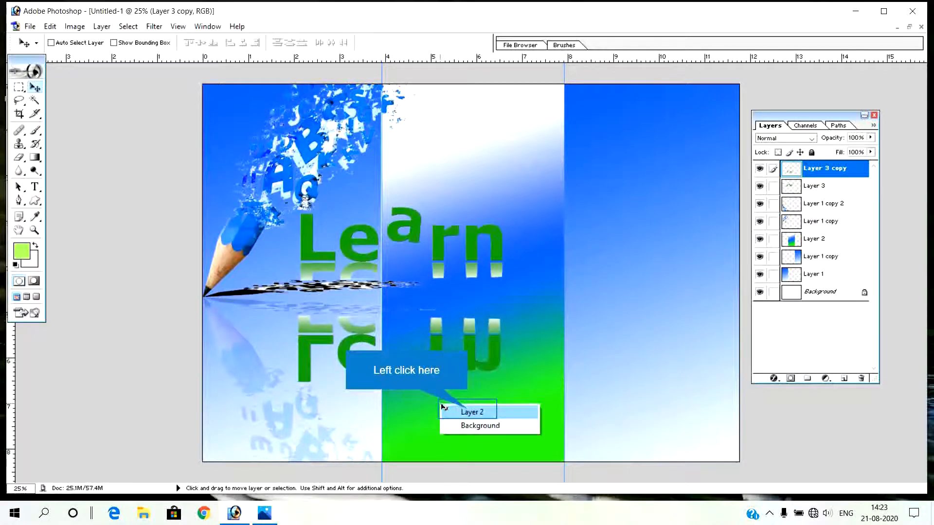
{"action": "left_click", "coordinate": [466, 411]}
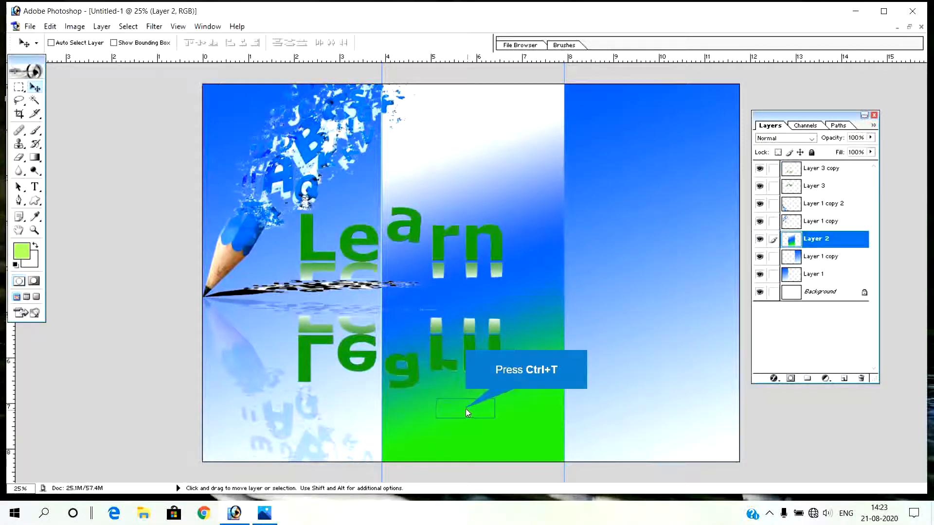
{"action": "key", "text": "ctrl+t"}
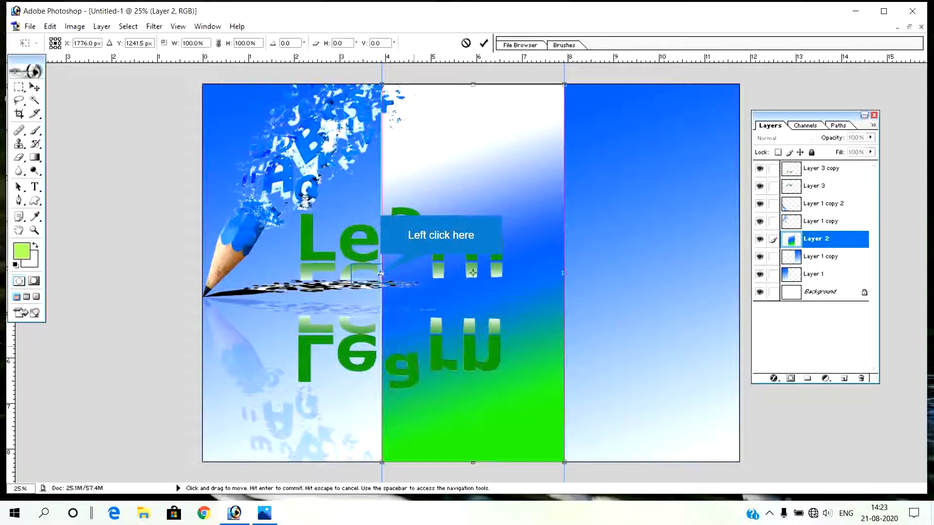
{"action": "left_click_drag", "start_coordinate": [383, 276], "coordinate": [383, 278]}
{"action": "key", "text": "Return"}
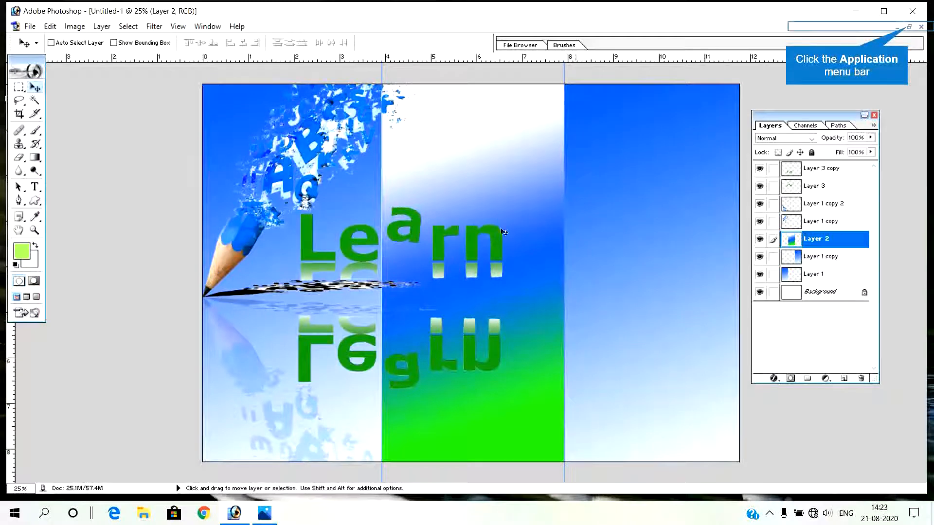
Step: Copy the round "Learn to Fly" tree logo layer from broucher.psd into the brochure, placing it in the middle panel above the "Learn" lettering
{"action": "left_click", "coordinate": [909, 27]}
{"action": "left_click", "coordinate": [577, 322]}
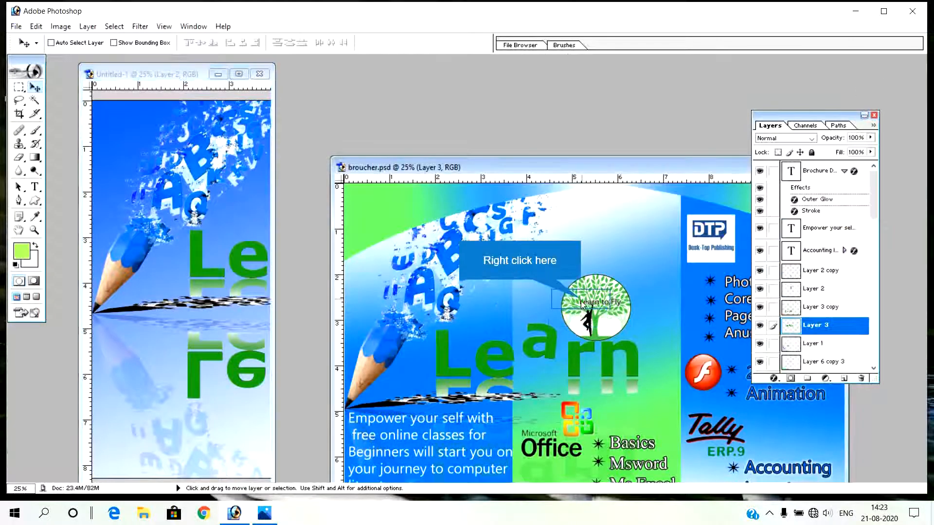
{"action": "left_click_drag", "start_coordinate": [532, 290], "coordinate": [249, 225]}
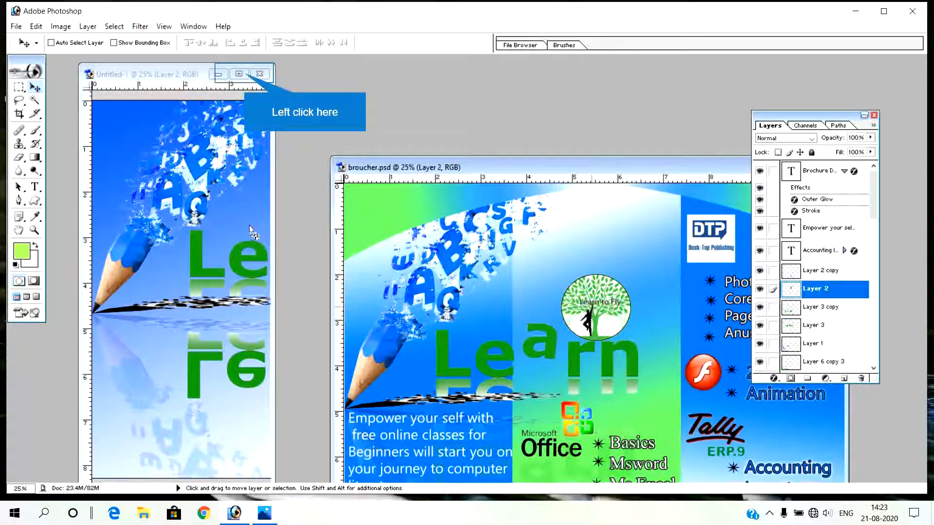
{"action": "left_click", "coordinate": [239, 73]}
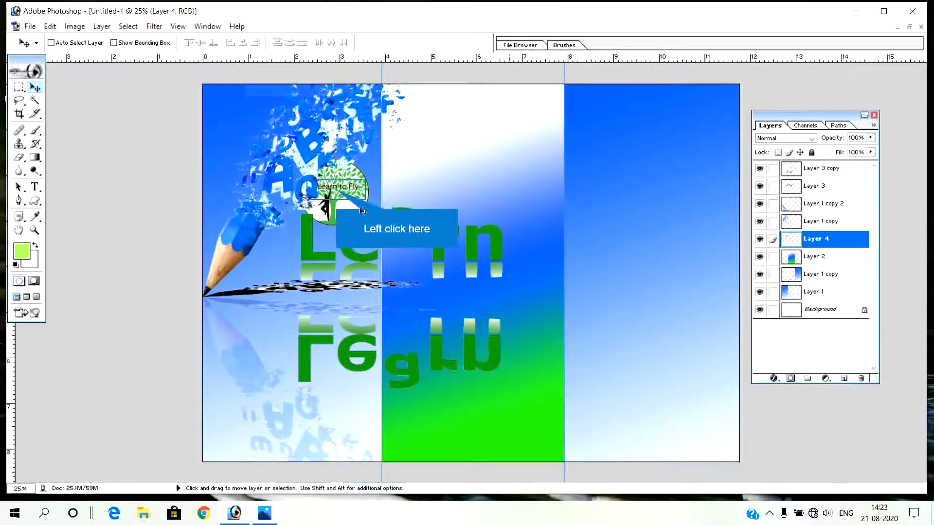
{"action": "left_click_drag", "start_coordinate": [342, 193], "coordinate": [466, 190]}
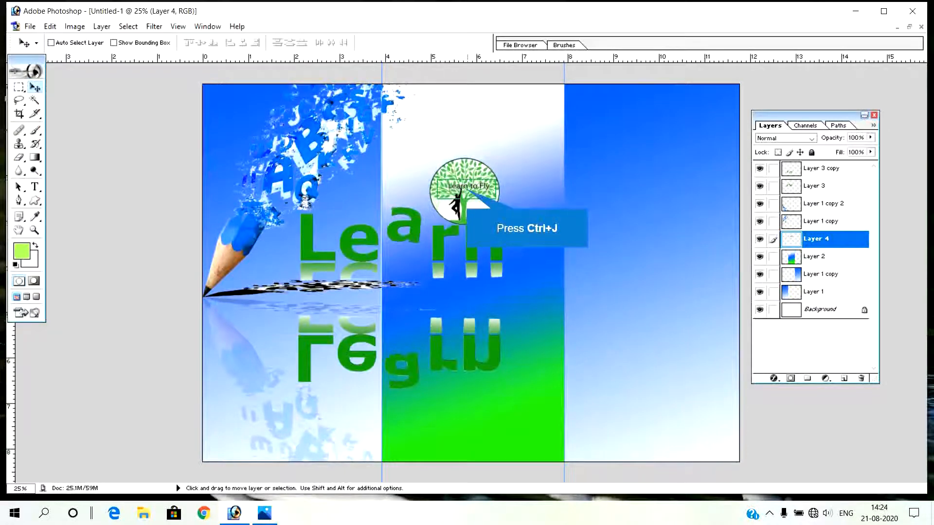
Step: Duplicate the tree logo layer, flip the copy vertically and move it below the flipped "Learn" lettering in the middle panel
{"action": "key", "text": "ctrl+j"}
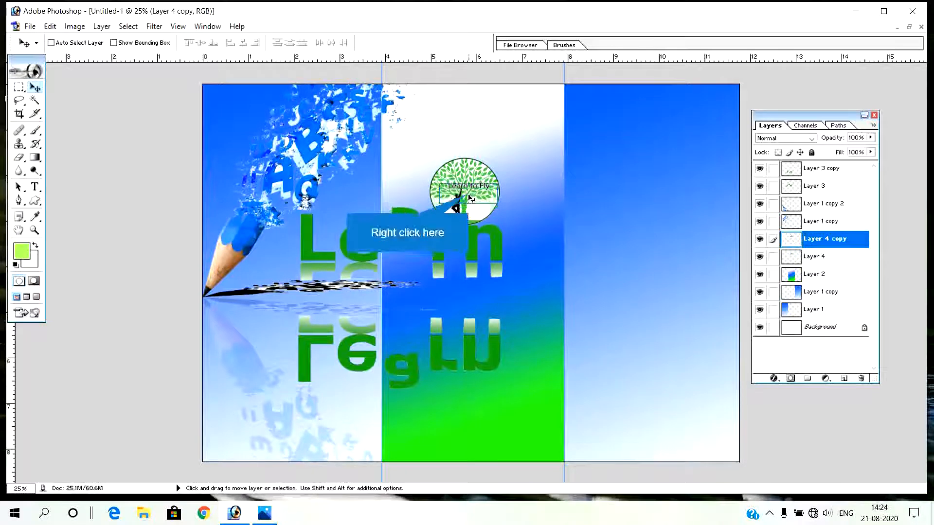
{"action": "right_click", "coordinate": [470, 197]}
{"action": "left_click", "coordinate": [522, 348]}
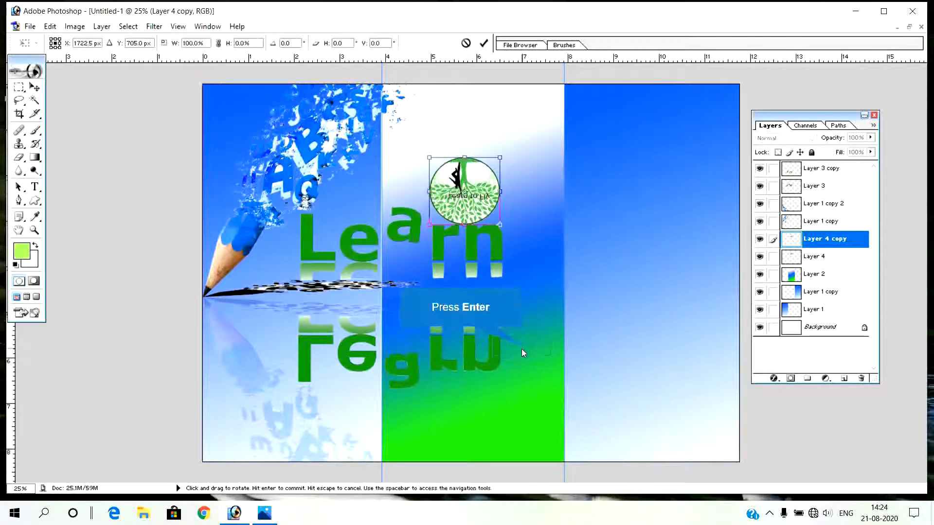
{"action": "key", "text": "Return"}
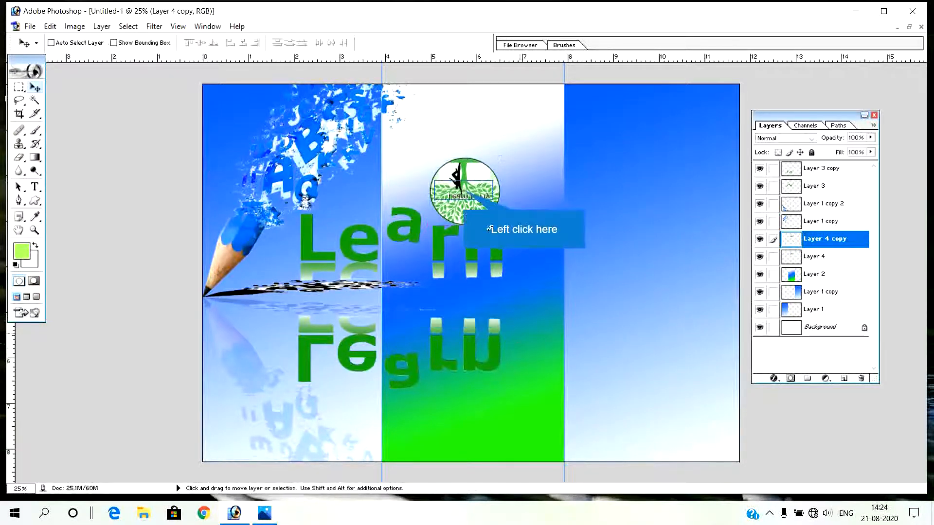
{"action": "left_click_drag", "start_coordinate": [465, 193], "coordinate": [461, 407]}
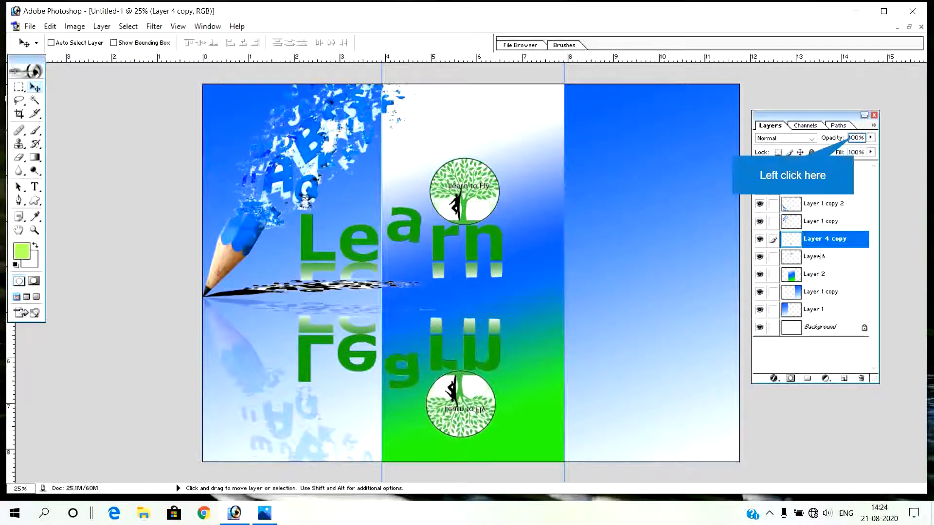
Step: Set the opacity of both the flipped tree logo layer and the flipped "Learn" lettering layer to 20%
{"action": "left_click", "coordinate": [851, 138]}
{"action": "type", "text": "25"}
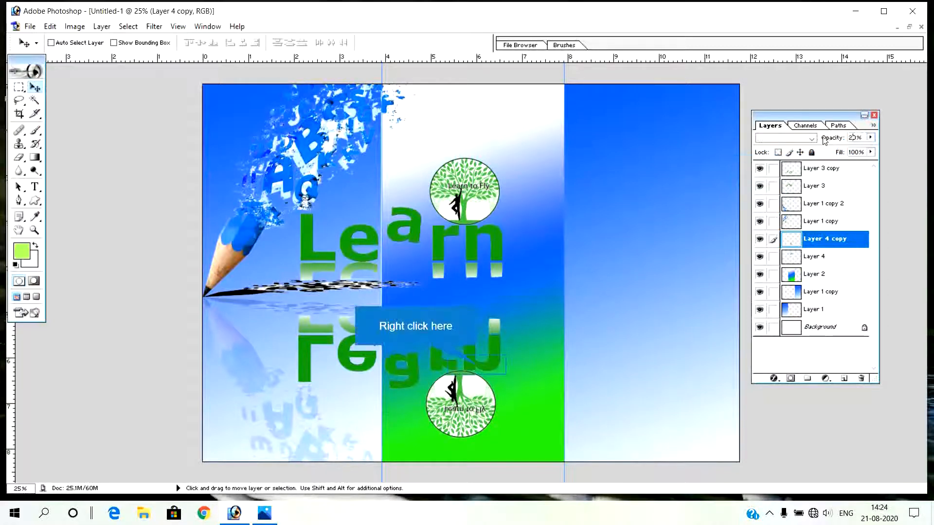
{"action": "right_click", "coordinate": [475, 364]}
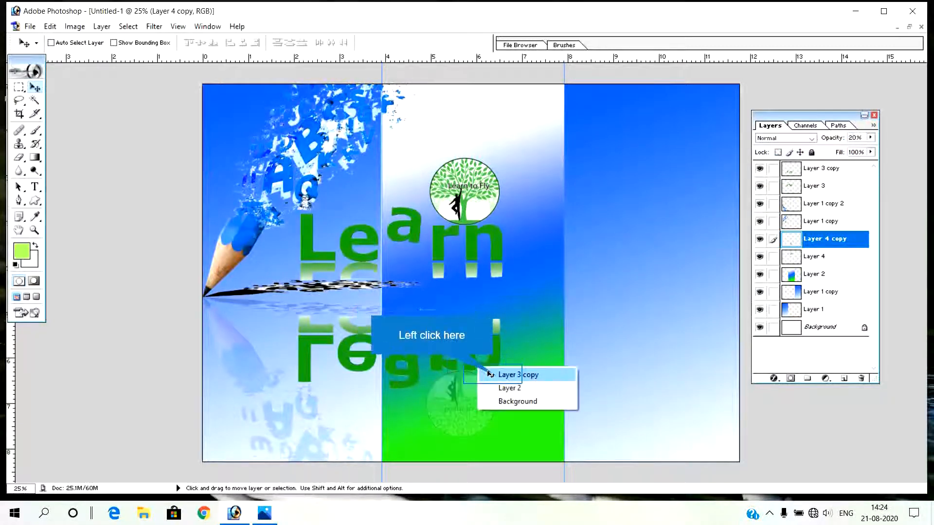
{"action": "left_click", "coordinate": [491, 374]}
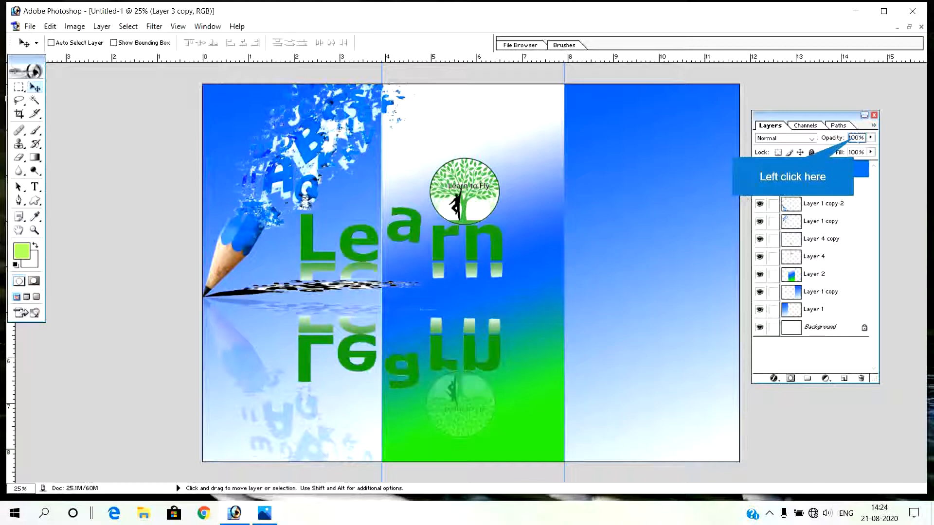
{"action": "left_click", "coordinate": [855, 137]}
{"action": "type", "text": "25"}
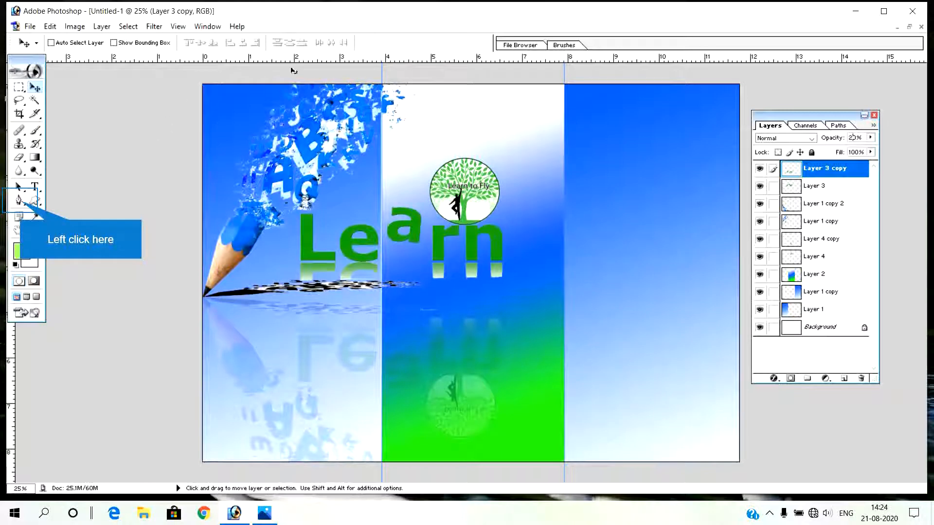
Step: Draw a closed Pen path curving from the middle panel's top edge to the page's right edge, enclosing the upper corner, and convert it to a selection
{"action": "left_click", "coordinate": [21, 199]}
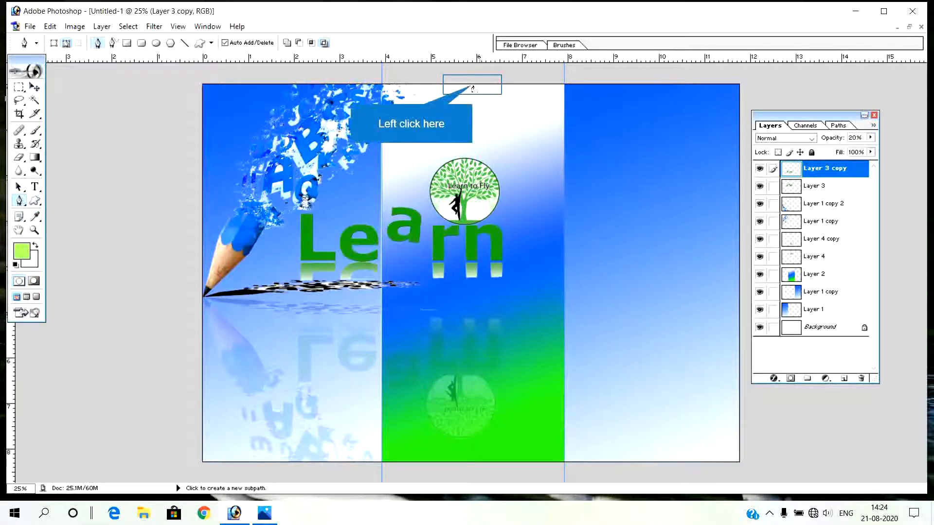
{"action": "left_click", "coordinate": [473, 88]}
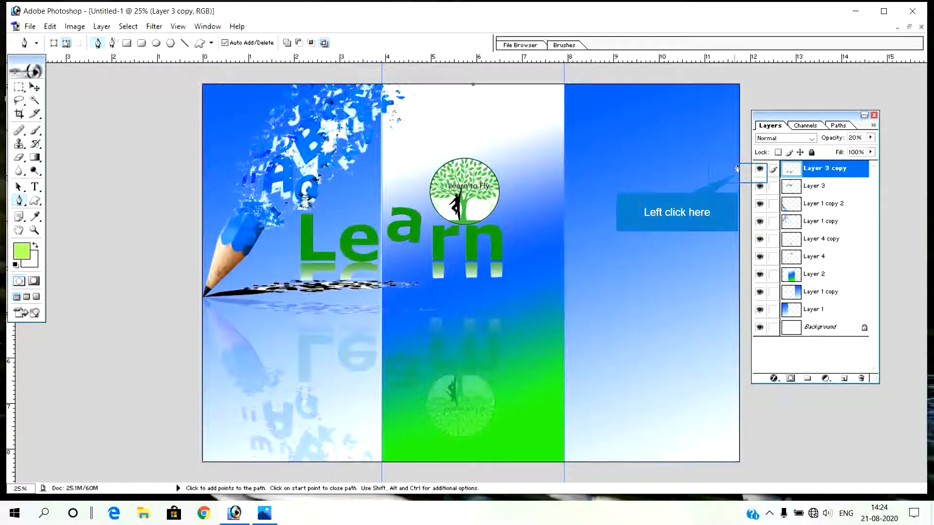
{"action": "left_click_drag", "start_coordinate": [738, 175], "coordinate": [792, 249]}
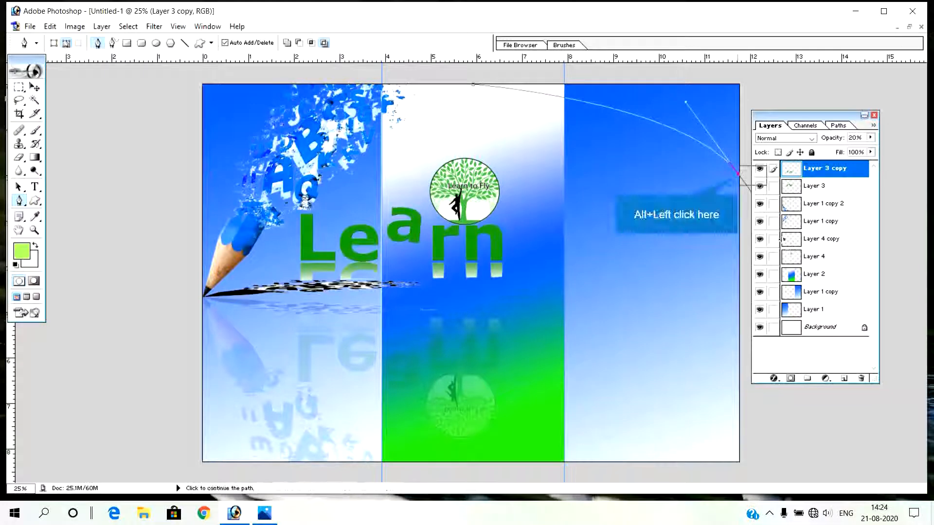
{"action": "left_click", "coordinate": [738, 175], "text": "alt"}
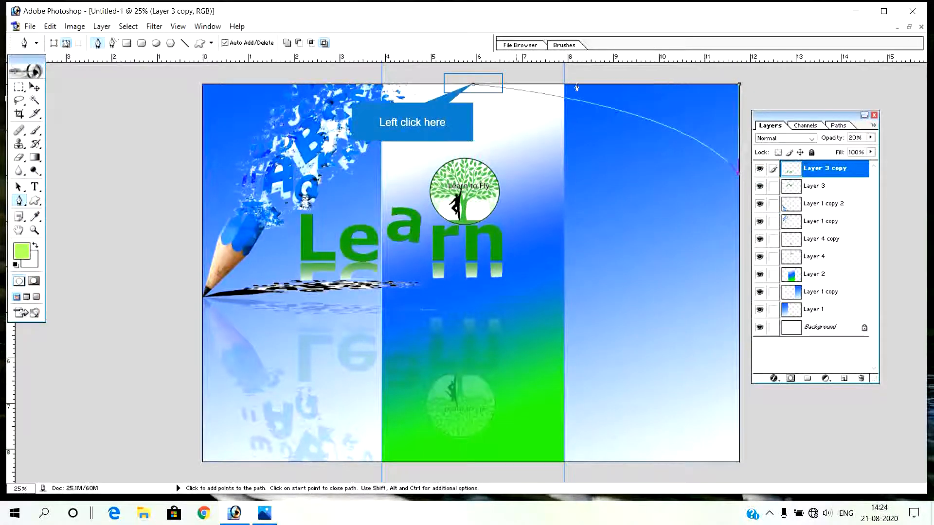
{"action": "left_click", "coordinate": [474, 86]}
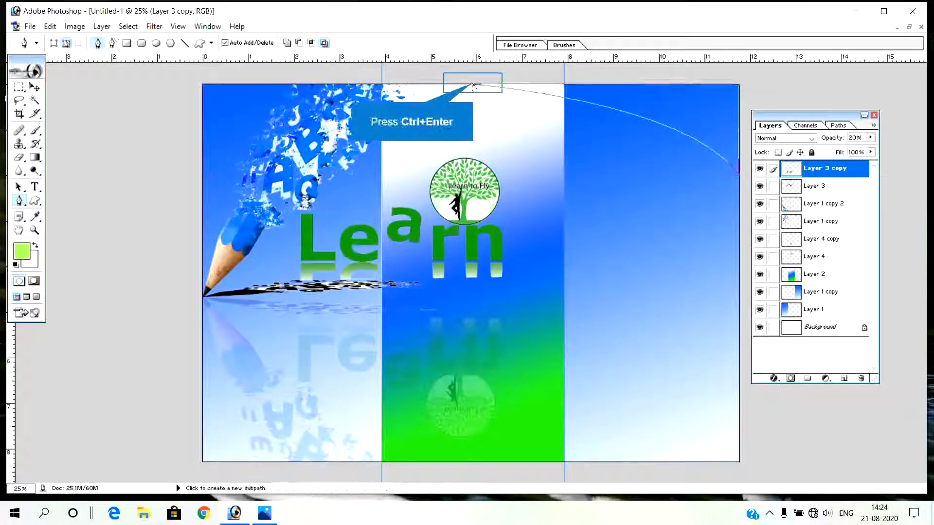
{"action": "key", "text": "ctrl+Return"}
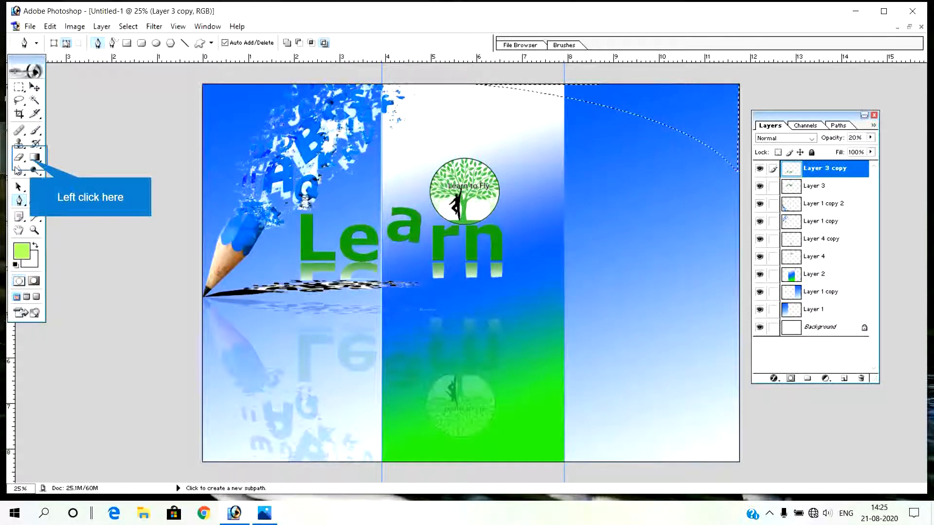
Step: Fill the curved selection on a new layer with the white-blue-green gradient running towards the page's right edge, and deselect it
{"action": "left_click", "coordinate": [31, 160]}
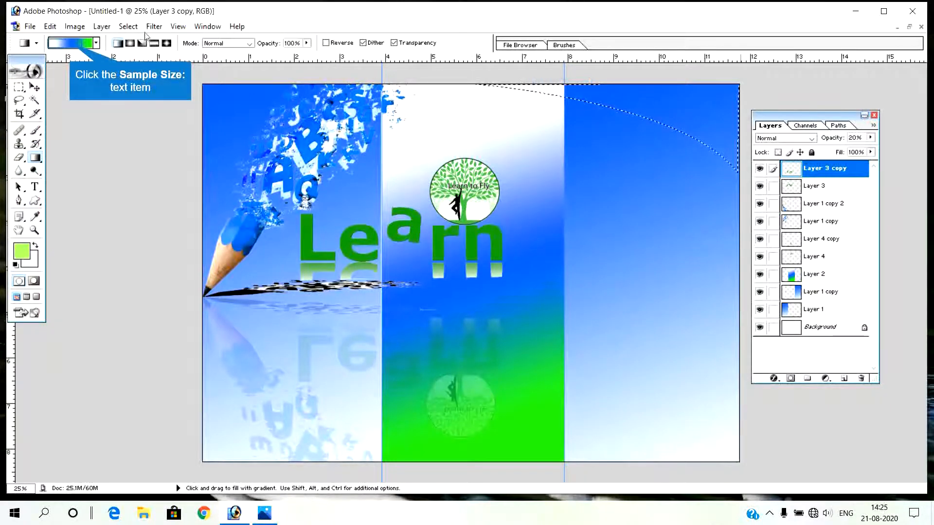
{"action": "left_click", "coordinate": [56, 43]}
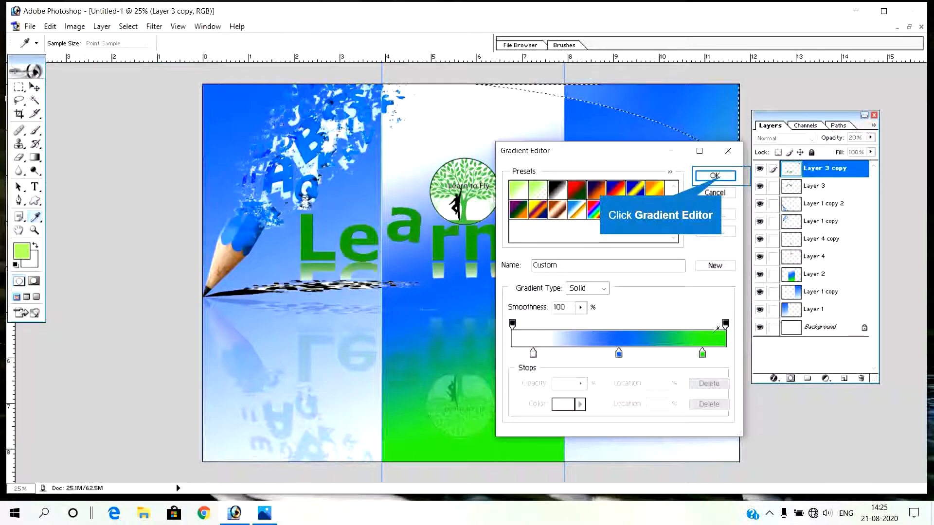
{"action": "left_click", "coordinate": [721, 177]}
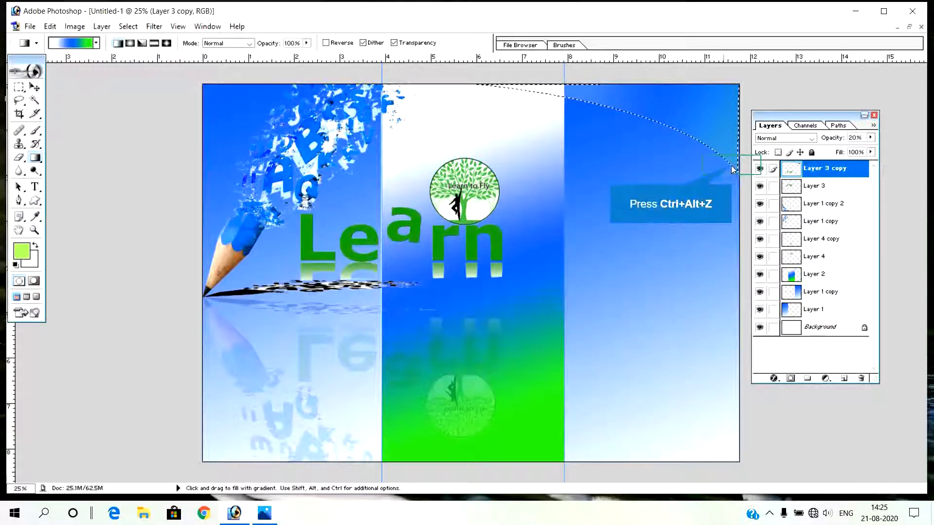
{"action": "key", "text": "ctrl+alt+z"}
{"action": "key", "text": "ctrl+shift+n"}
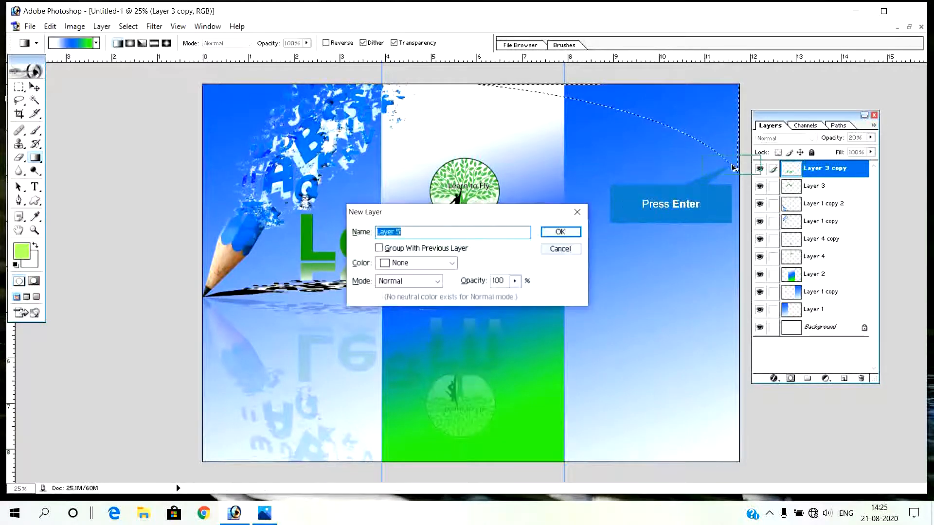
{"action": "key", "text": "Return"}
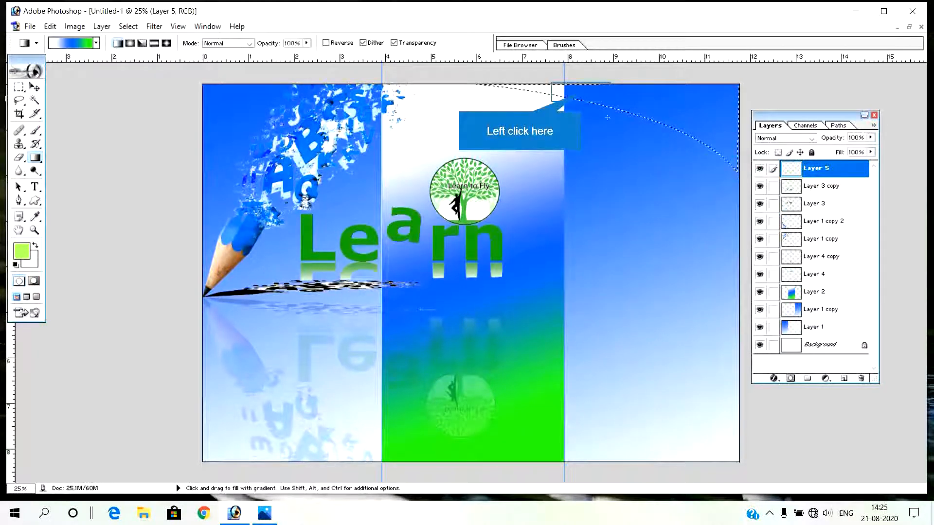
{"action": "left_click_drag", "start_coordinate": [559, 93], "coordinate": [729, 104]}
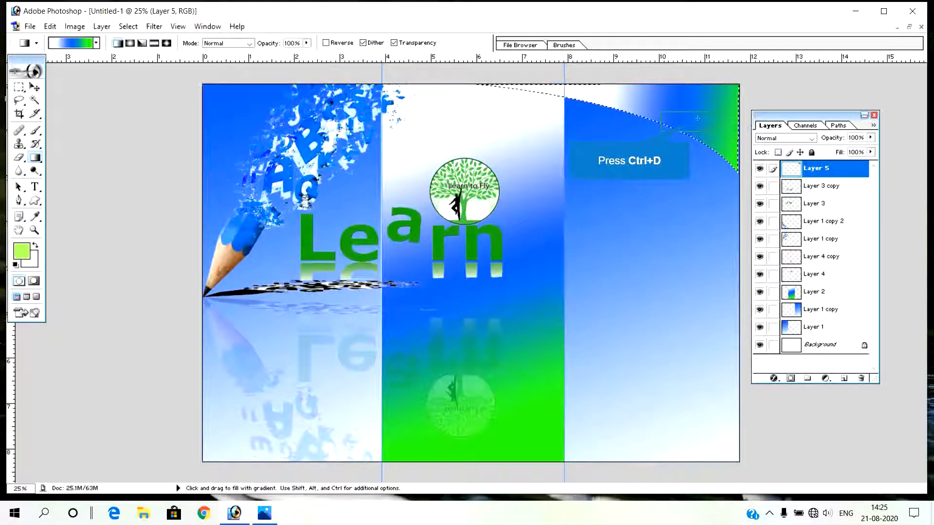
{"action": "key", "text": "ctrl+d"}
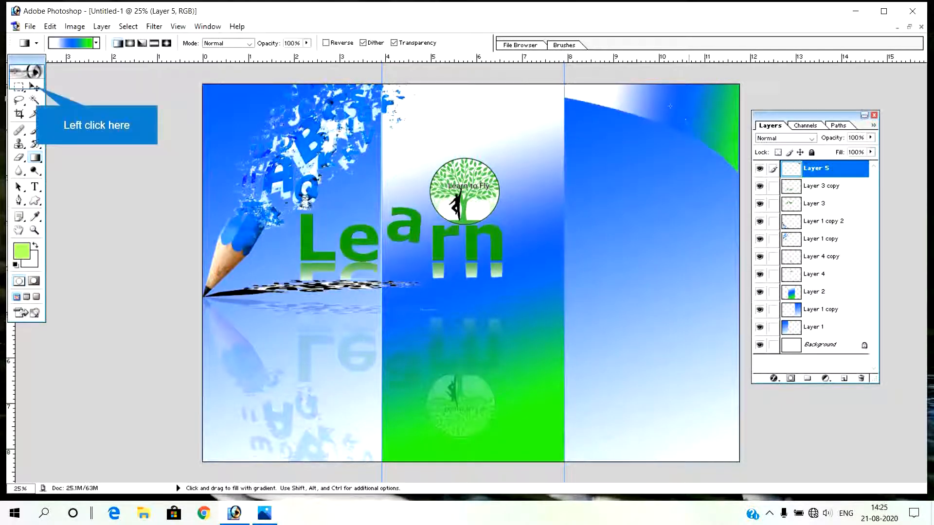
Step: Duplicate the curved gradient shape, flip the copy vertically and move it to the page's lower right corner
{"action": "left_click", "coordinate": [35, 87]}
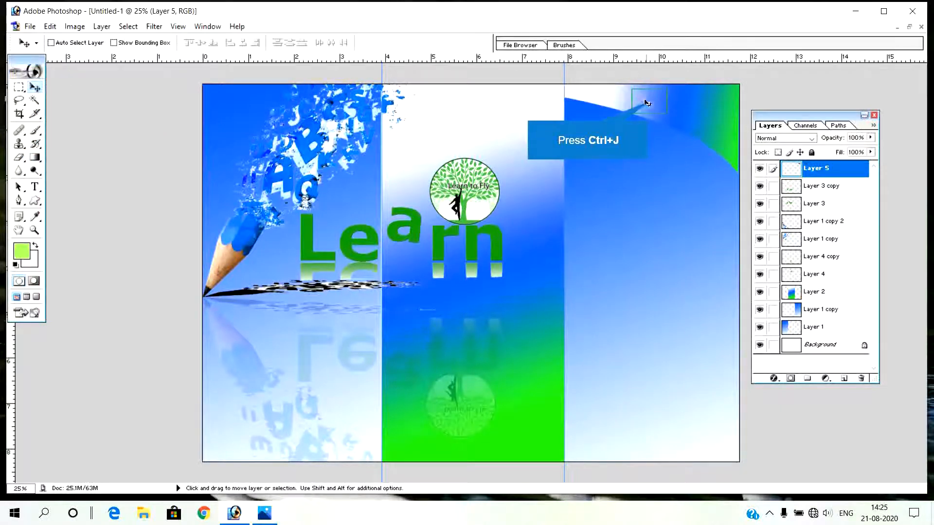
{"action": "key", "text": "ctrl+j"}
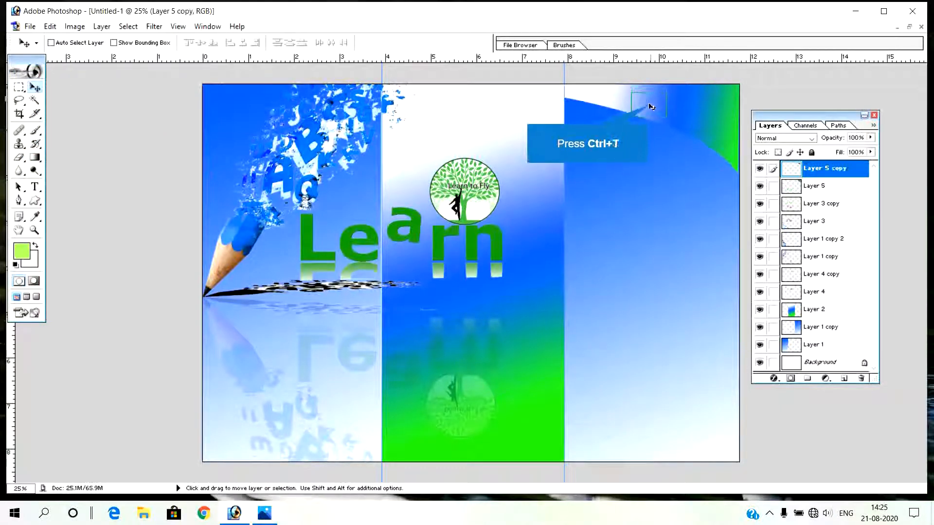
{"action": "key", "text": "ctrl+t"}
{"action": "right_click", "coordinate": [651, 107]}
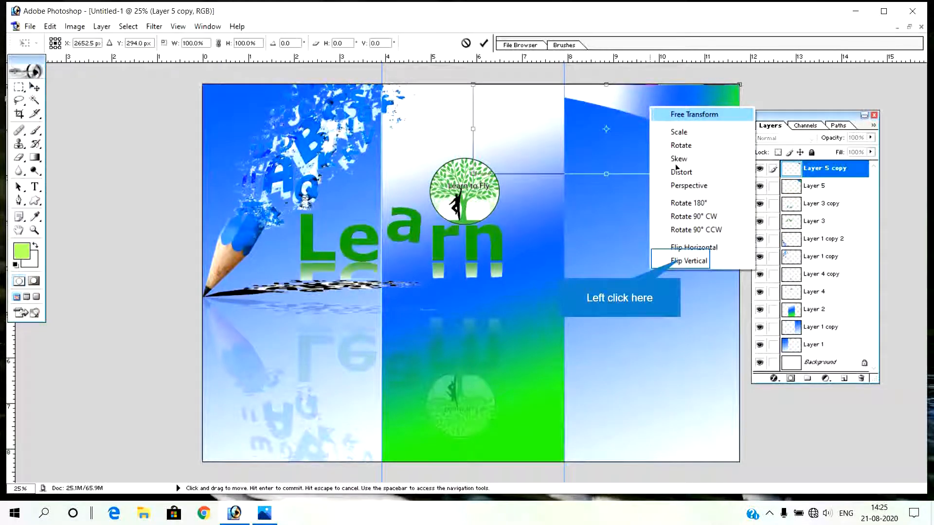
{"action": "left_click", "coordinate": [682, 262]}
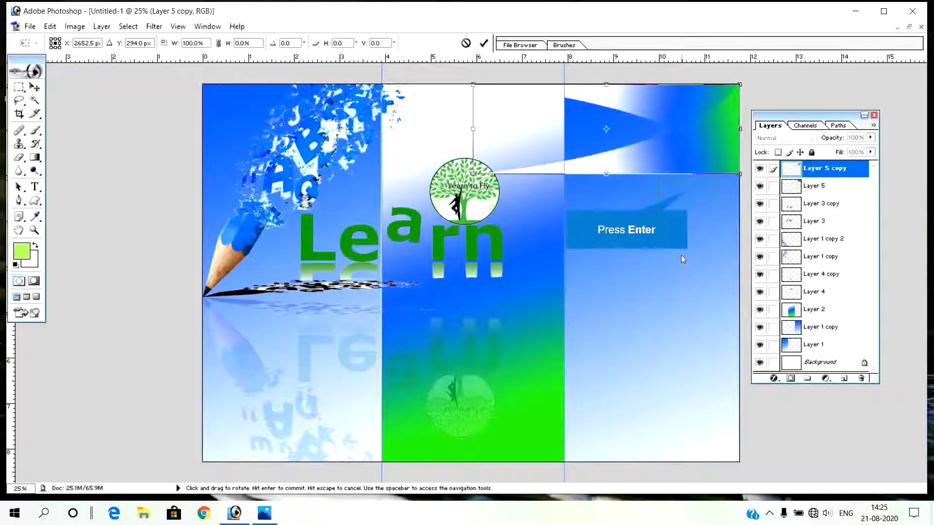
{"action": "key", "text": "Return"}
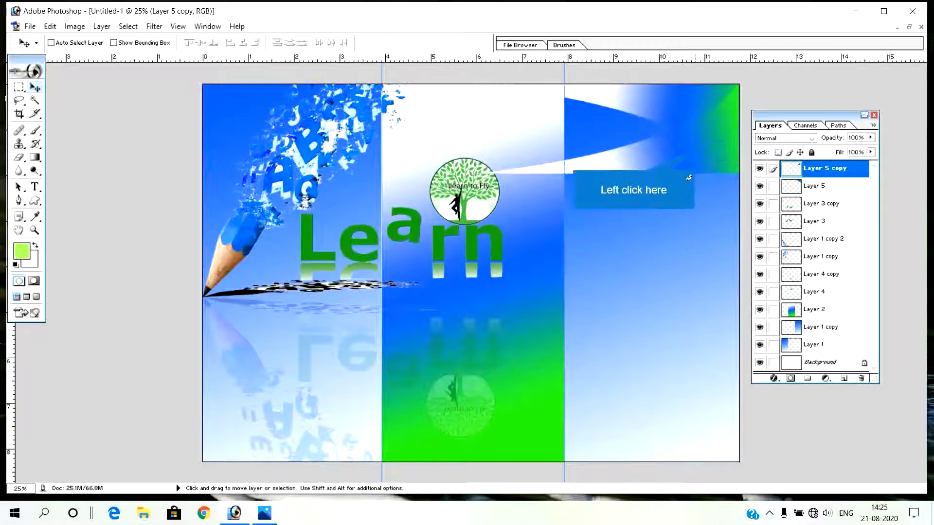
{"action": "left_click_drag", "start_coordinate": [698, 153], "coordinate": [692, 440]}
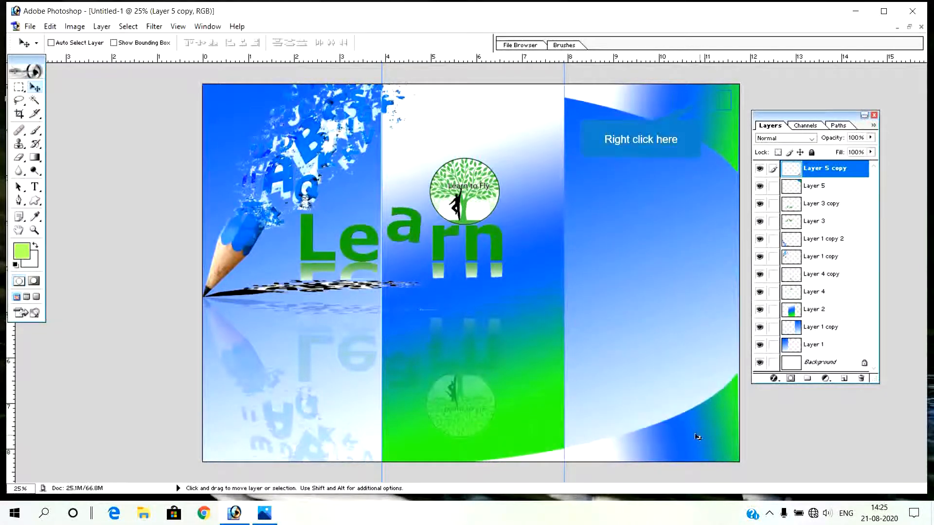
Step: Duplicate the page's upper right curved gradient shape, flip the copy horizontally and move it flush into the page's upper left corner
{"action": "right_click", "coordinate": [707, 104]}
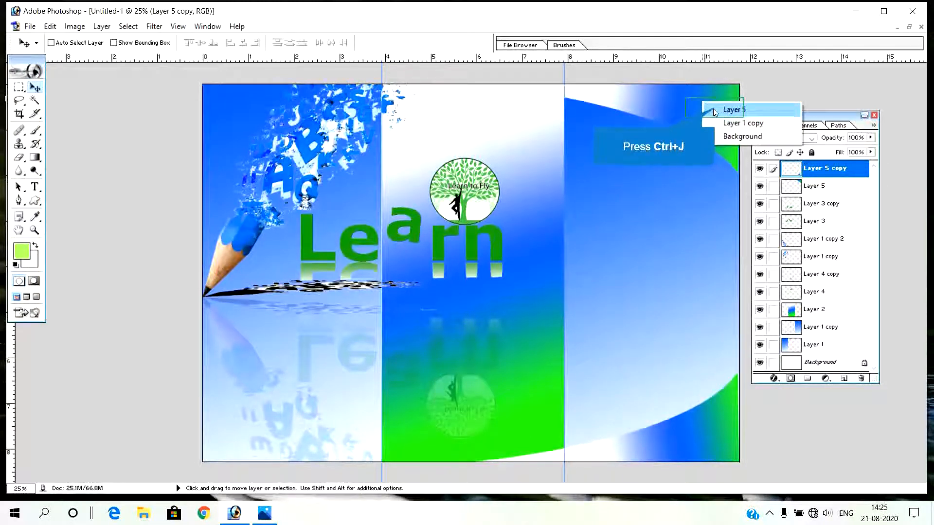
{"action": "left_click", "coordinate": [730, 110]}
{"action": "key", "text": "ctrl+j"}
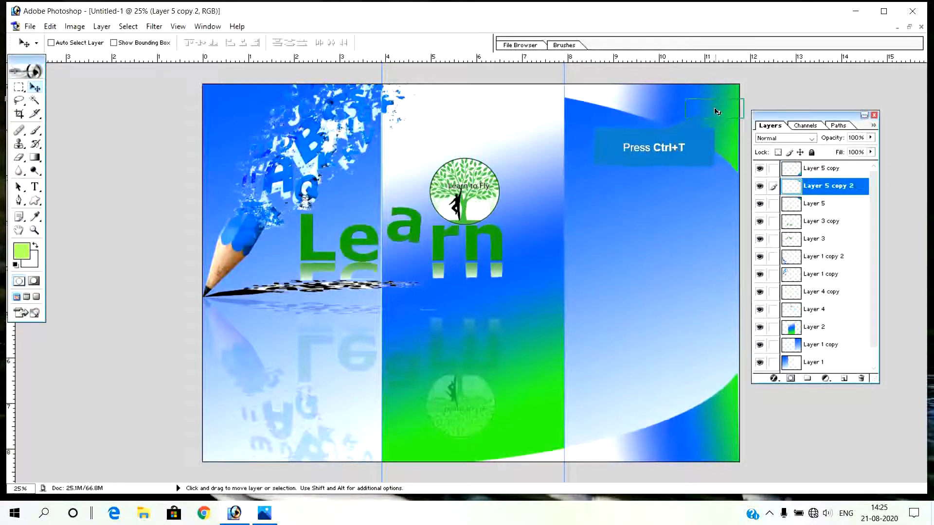
{"action": "key", "text": "ctrl+t"}
{"action": "right_click", "coordinate": [715, 113]}
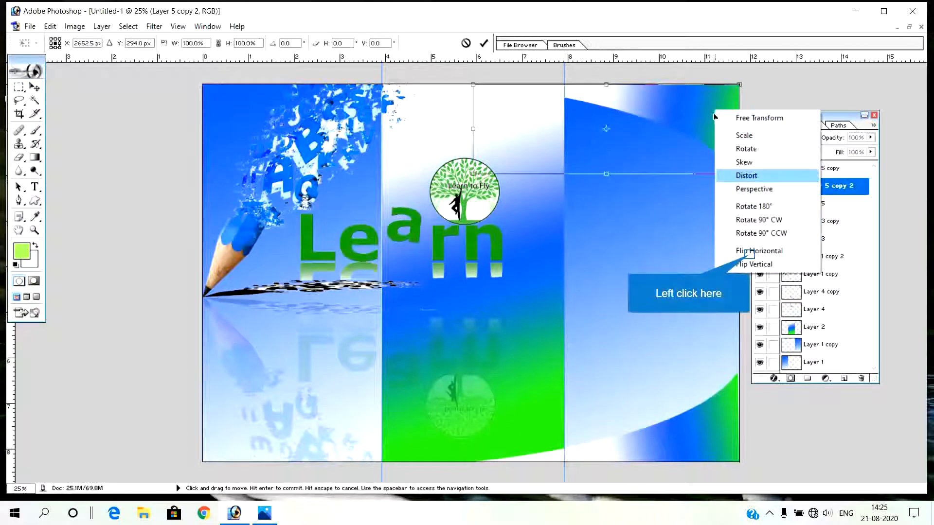
{"action": "left_click", "coordinate": [750, 252]}
{"action": "key", "text": "Return"}
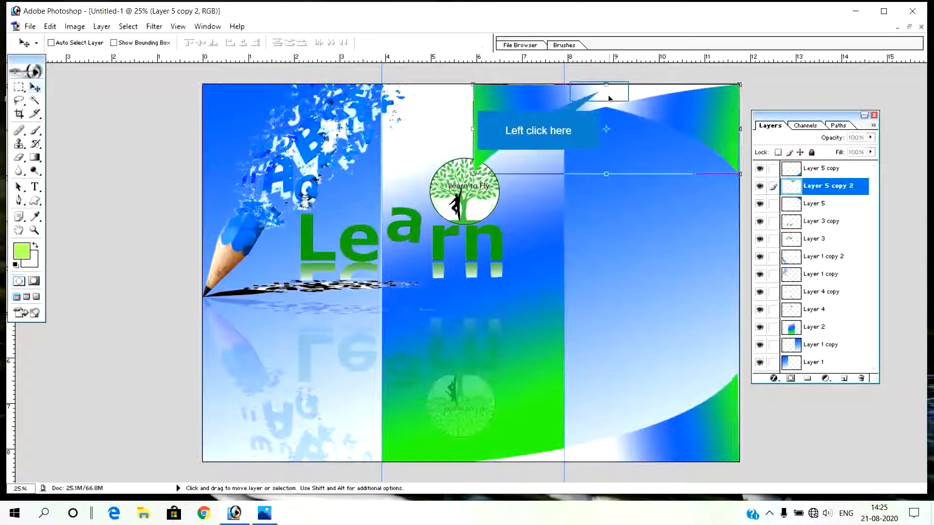
{"action": "left_click_drag", "start_coordinate": [562, 94], "coordinate": [332, 92]}
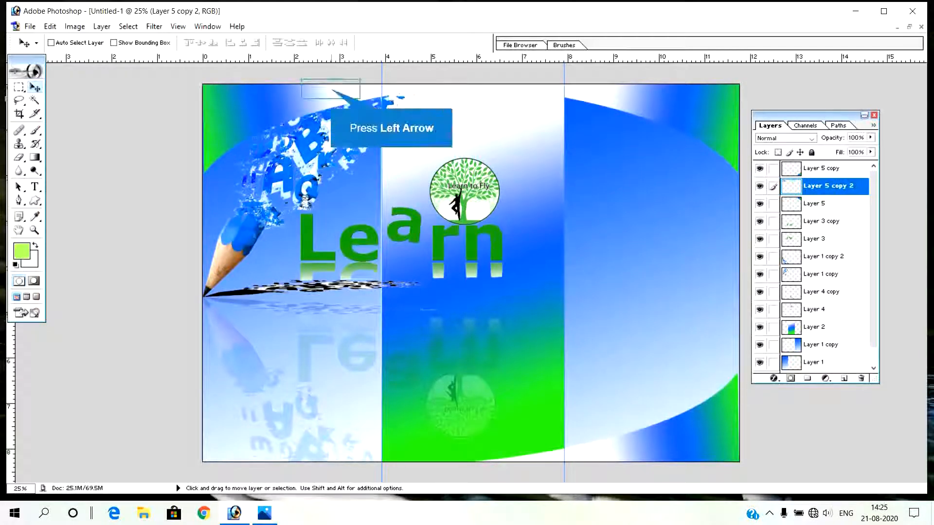
{"action": "key", "text": "Left"}
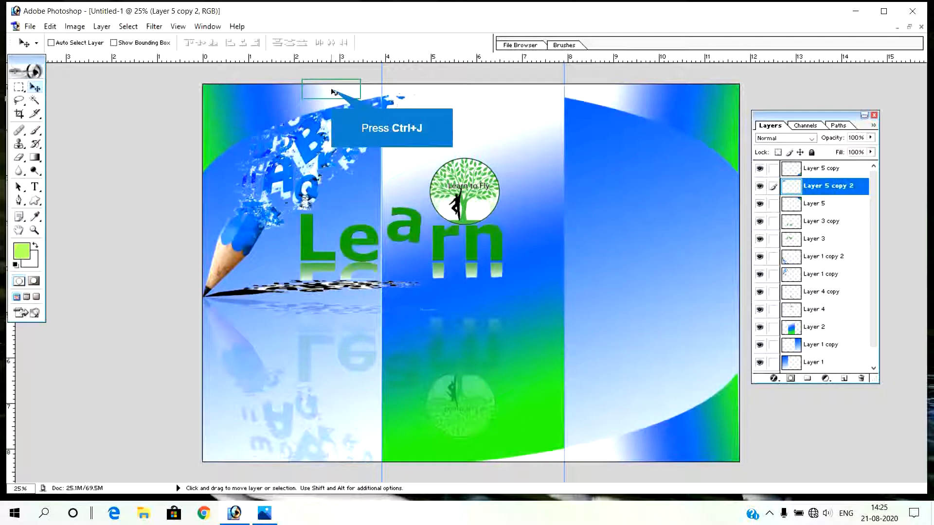
Step: Duplicate the upper left curved gradient shape, flip the copy vertically and move it to the page's lower left corner
{"action": "key", "text": "ctrl+j"}
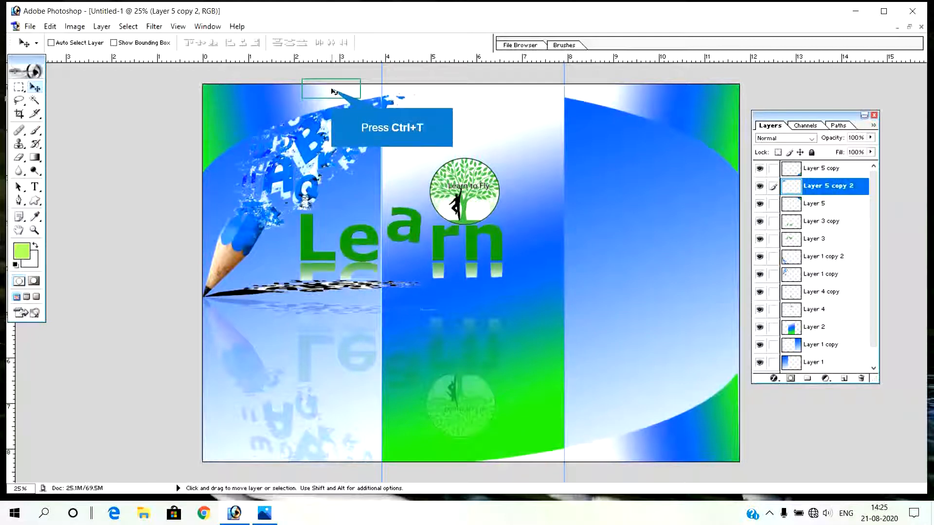
{"action": "key", "text": "ctrl+t"}
{"action": "right_click", "coordinate": [308, 97]}
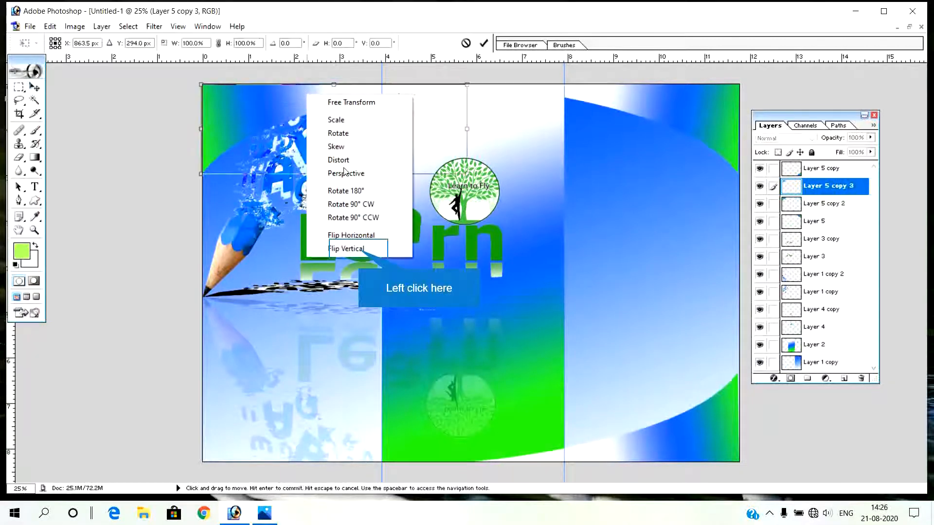
{"action": "left_click", "coordinate": [359, 248]}
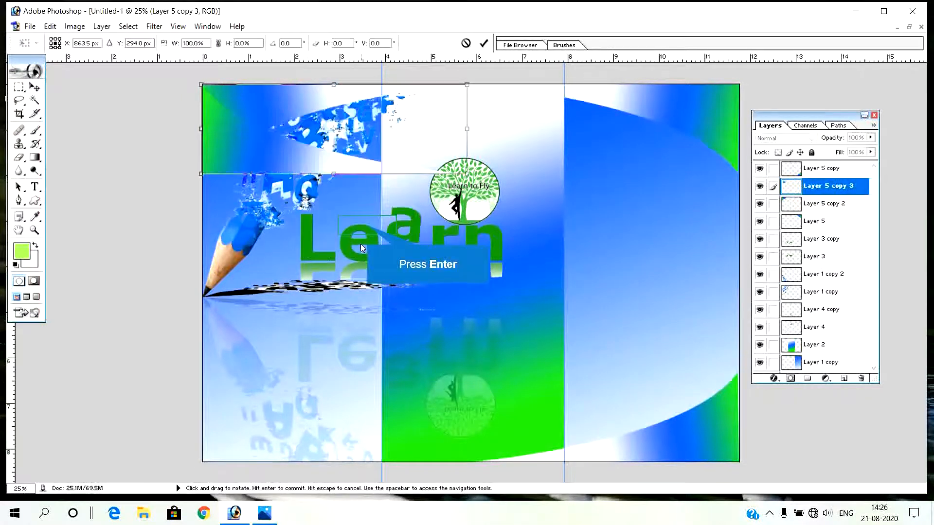
{"action": "key", "text": "Return"}
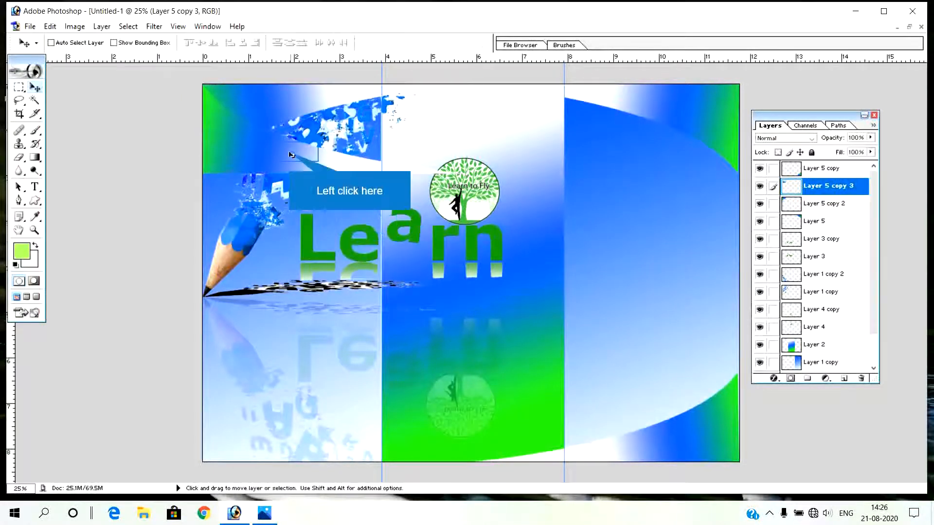
{"action": "left_click_drag", "start_coordinate": [292, 155], "coordinate": [290, 362]}
{"action": "left_click_drag", "start_coordinate": [294, 429], "coordinate": [296, 444]}
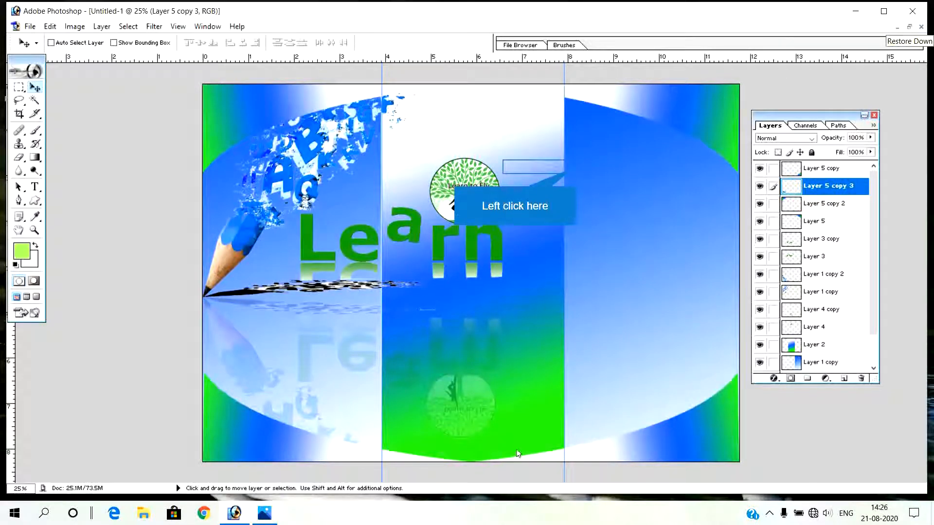
Step: Show both document windows and copy the "Empower your self with free online classes" text layer from broucher.psd into Untitled-1's first panel
{"action": "left_click", "coordinate": [574, 179]}
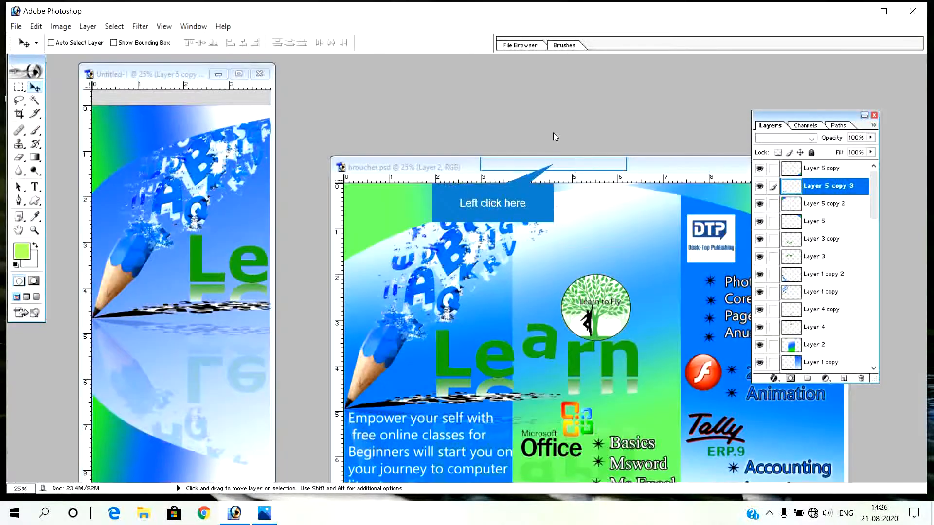
{"action": "left_click", "coordinate": [555, 168]}
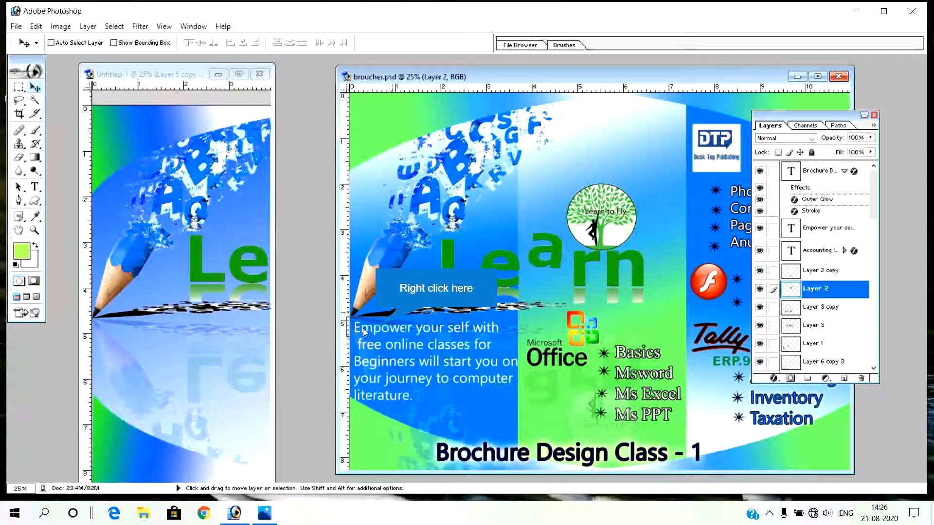
{"action": "right_click", "coordinate": [378, 330]}
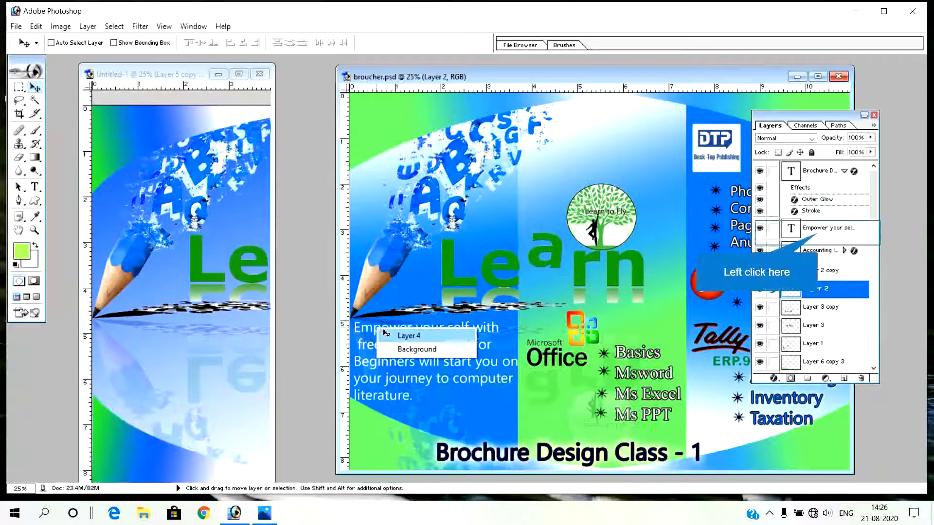
{"action": "left_click", "coordinate": [818, 234]}
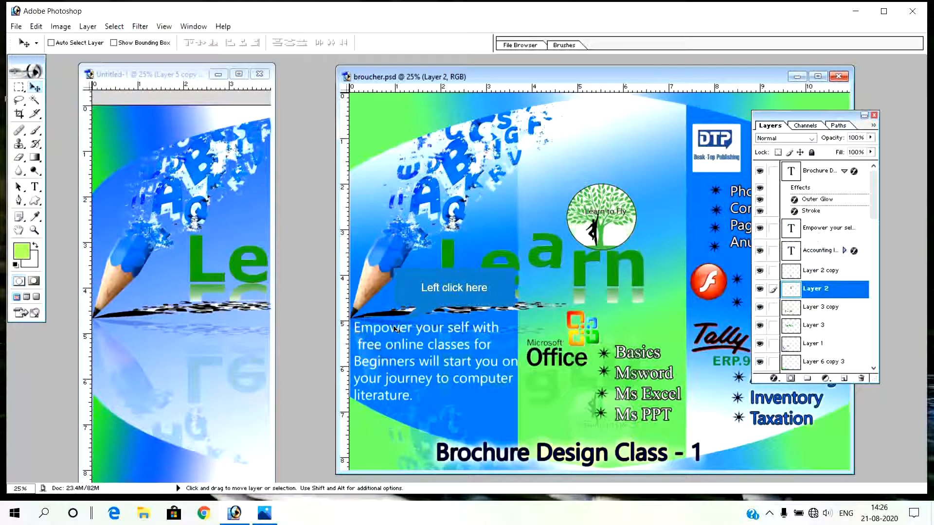
{"action": "left_click_drag", "start_coordinate": [393, 327], "coordinate": [164, 374]}
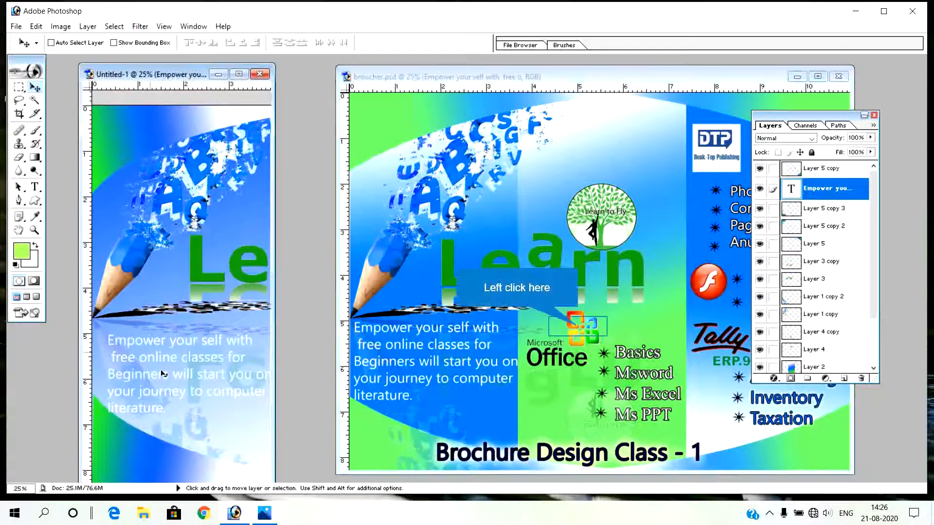
Step: Copy the "Basics Msword Ms Excel Ms PPT" text layer from broucher.psd into Untitled-1
{"action": "left_click", "coordinate": [577, 332]}
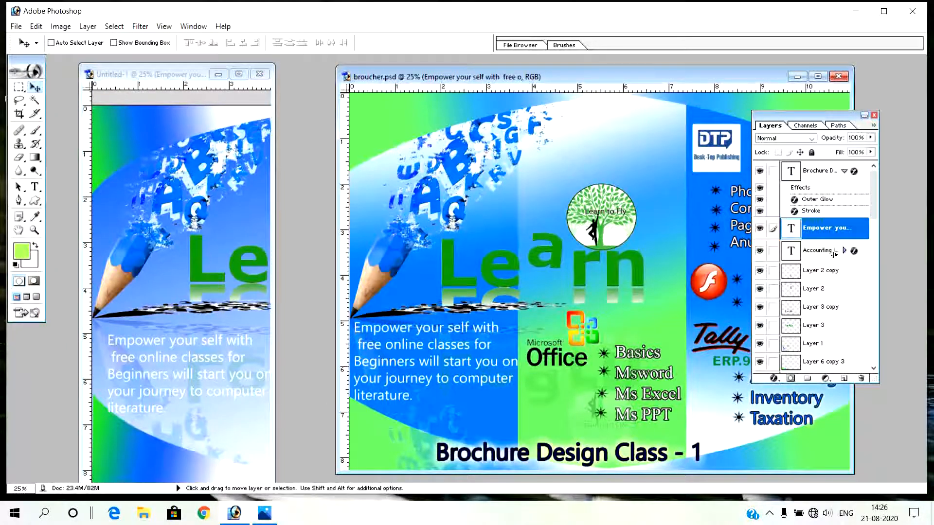
{"action": "scroll", "coordinate": [833, 253], "scroll_direction": "down", "scroll_amount": 10}
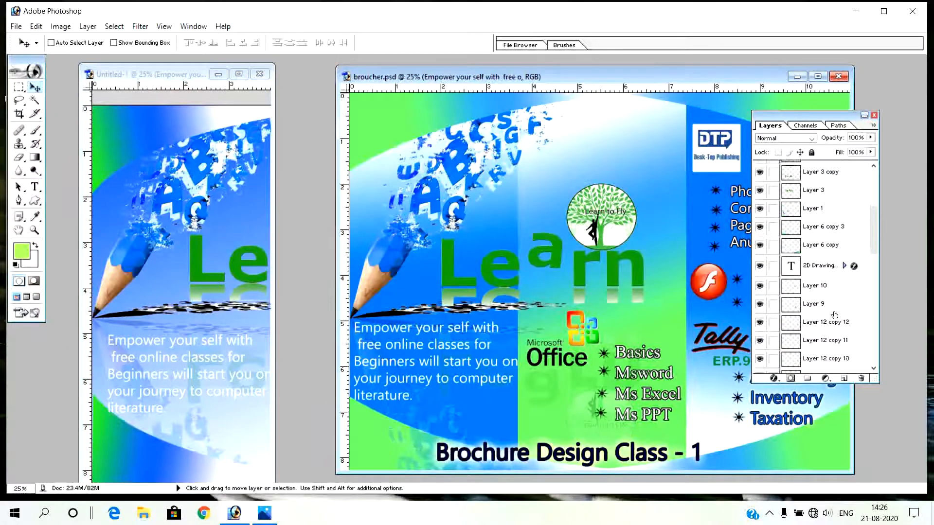
{"action": "scroll", "coordinate": [833, 316], "scroll_direction": "down", "scroll_amount": 6}
{"action": "left_click", "coordinate": [822, 288]}
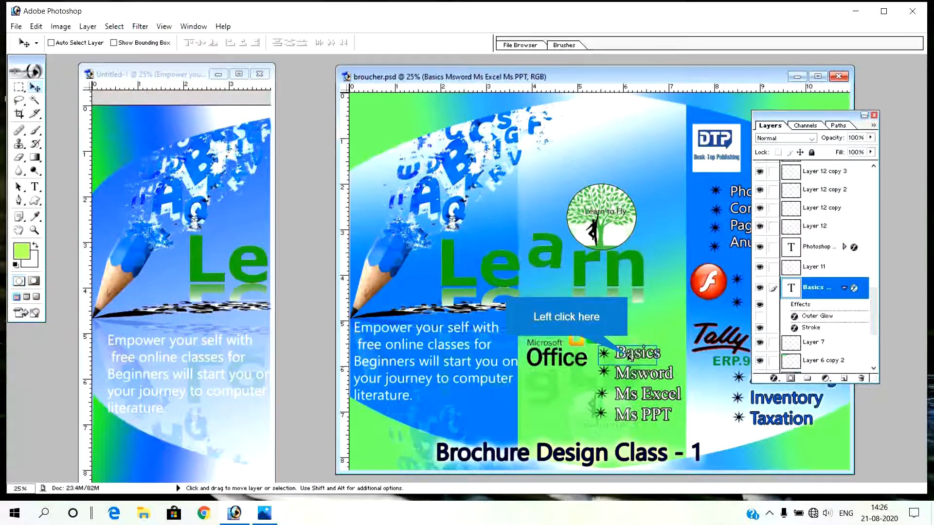
{"action": "left_click_drag", "start_coordinate": [630, 358], "coordinate": [225, 349]}
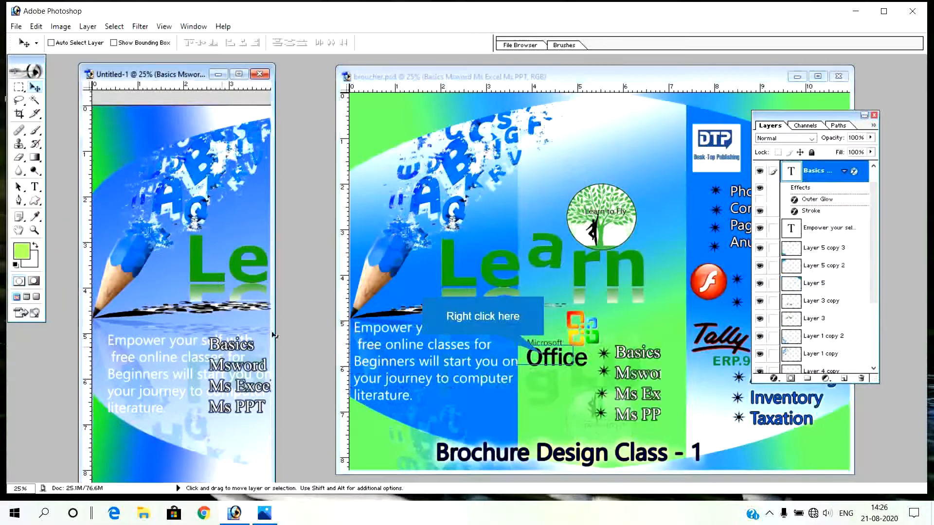
Step: Copy the Microsoft Office logo layer, Layer 7, from broucher.psd into Untitled-1, just above the Basics list
{"action": "left_click", "coordinate": [546, 357]}
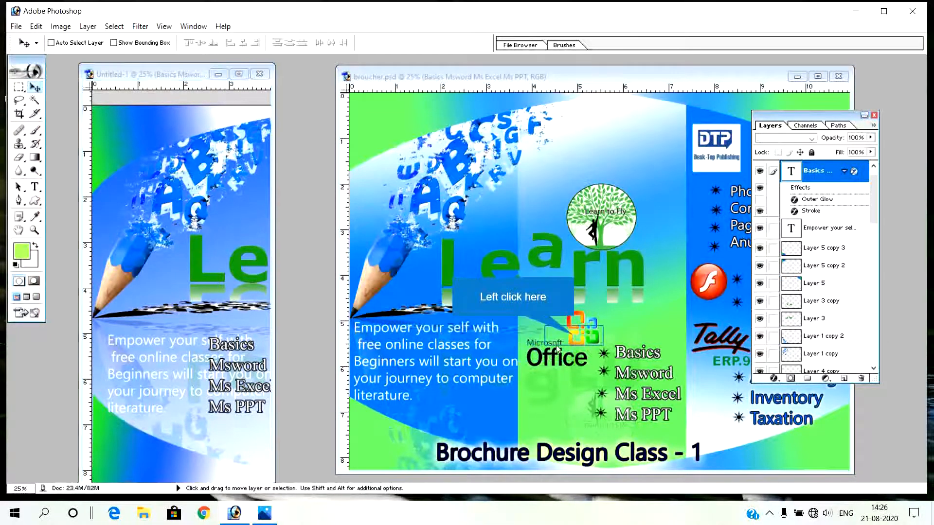
{"action": "right_click", "coordinate": [573, 331]}
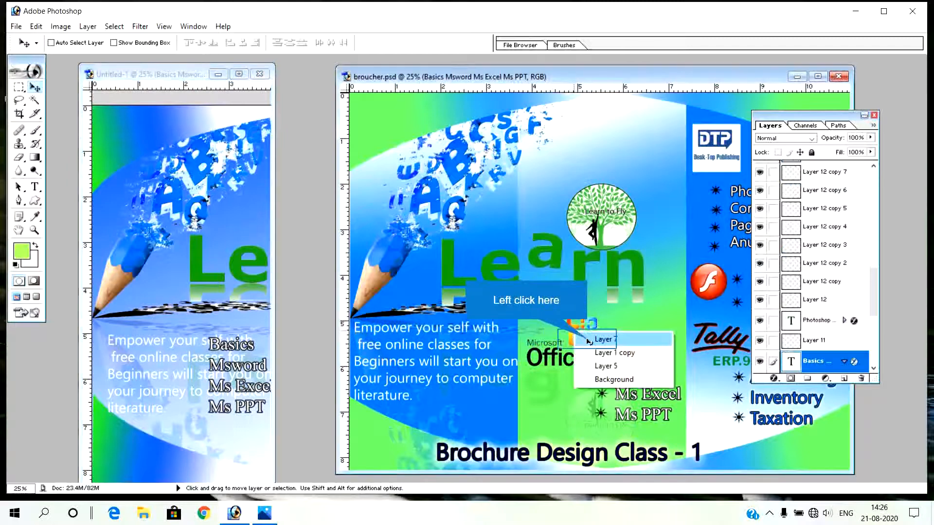
{"action": "left_click", "coordinate": [586, 338]}
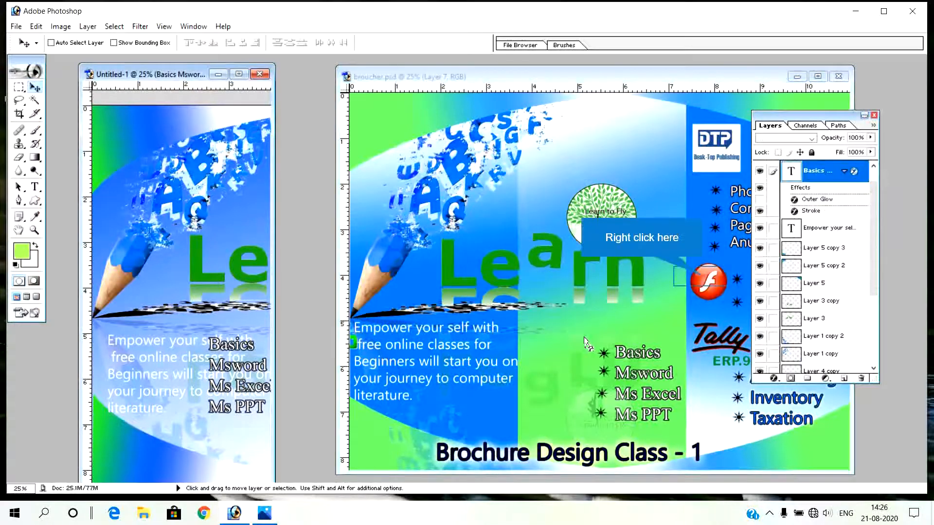
{"action": "left_click_drag", "start_coordinate": [584, 337], "coordinate": [223, 332]}
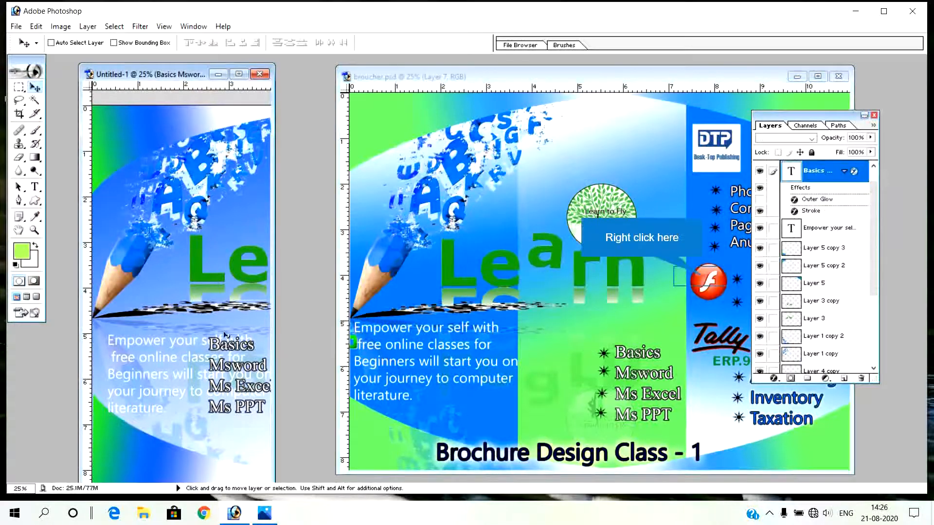
Step: Copy the red Flash logo and the Desk Top Publishing logo from broucher.psd into Untitled-1 over the pencil artwork
{"action": "left_click", "coordinate": [712, 278]}
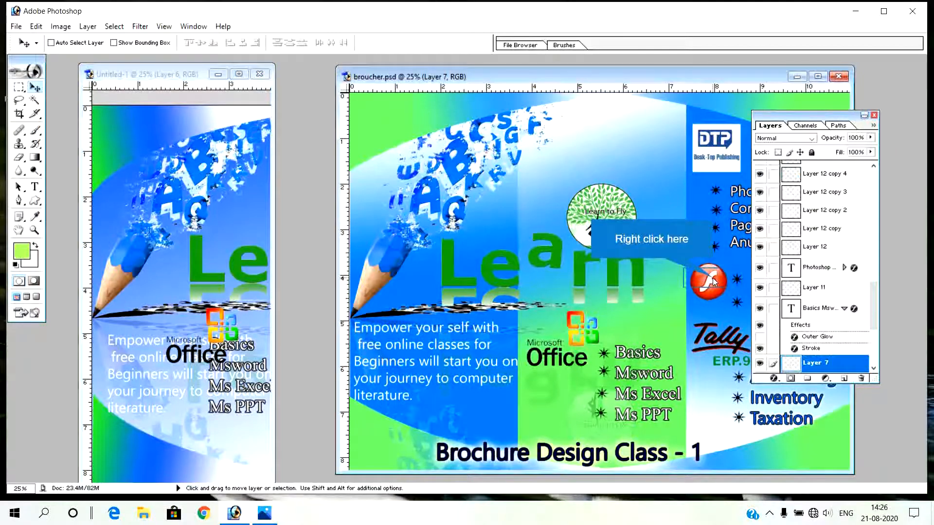
{"action": "right_click", "coordinate": [713, 278]}
{"action": "left_click", "coordinate": [731, 287]}
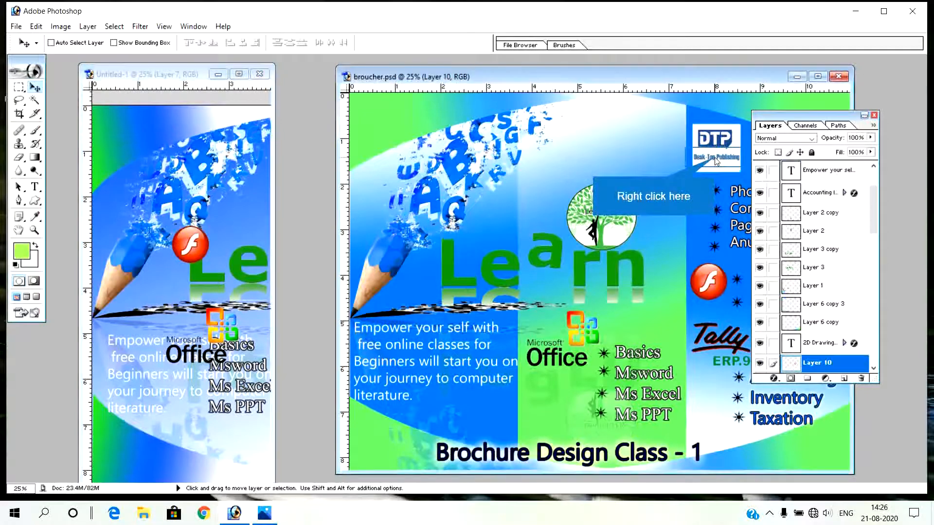
{"action": "right_click", "coordinate": [713, 165]}
{"action": "left_click", "coordinate": [713, 161]}
{"action": "left_click_drag", "start_coordinate": [713, 158], "coordinate": [407, 188]}
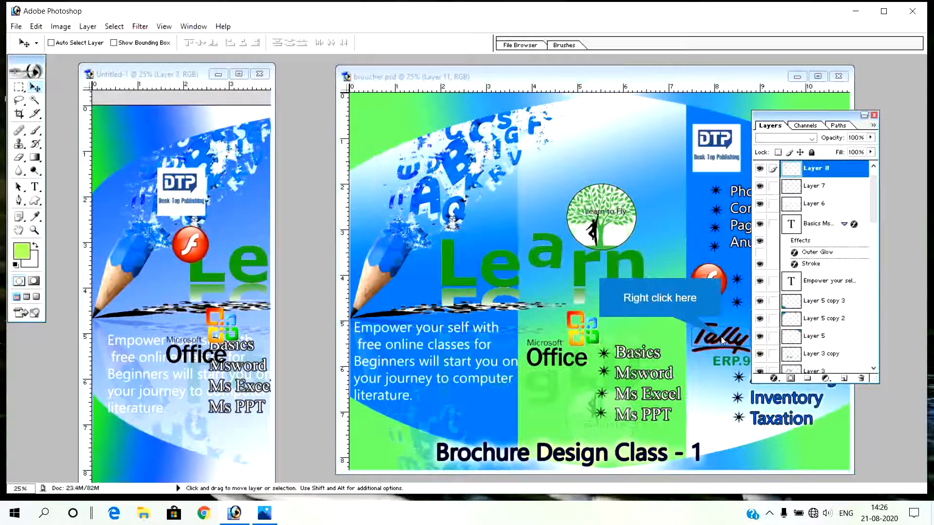
Step: Copy the Tally ERP.9 logo from broucher.psd into Untitled-1 and collapse the Basics text layer's effects list
{"action": "right_click", "coordinate": [721, 337]}
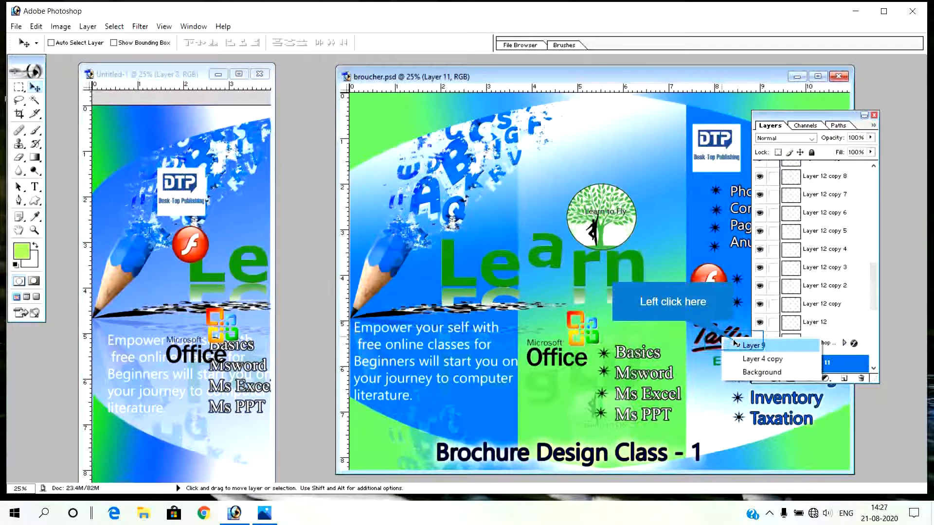
{"action": "left_click", "coordinate": [733, 344]}
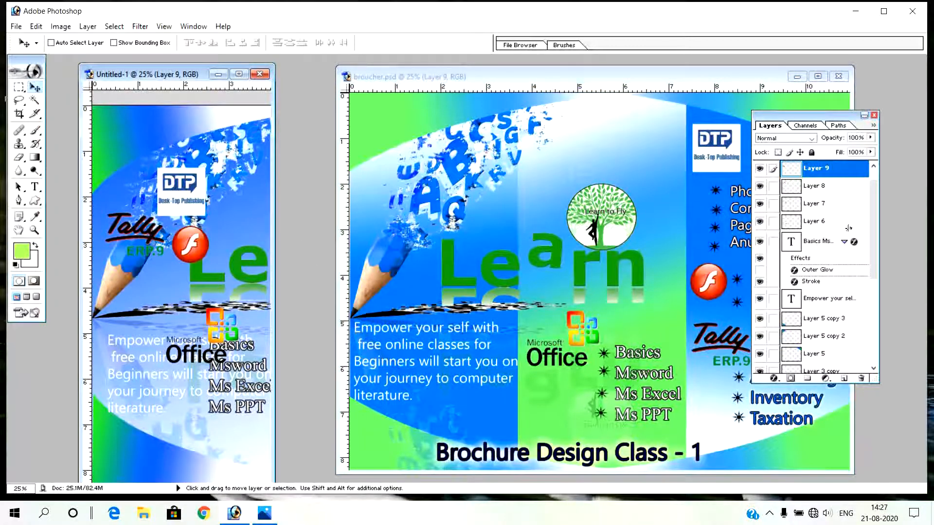
{"action": "scroll", "coordinate": [848, 228], "scroll_direction": "down", "scroll_amount": 5}
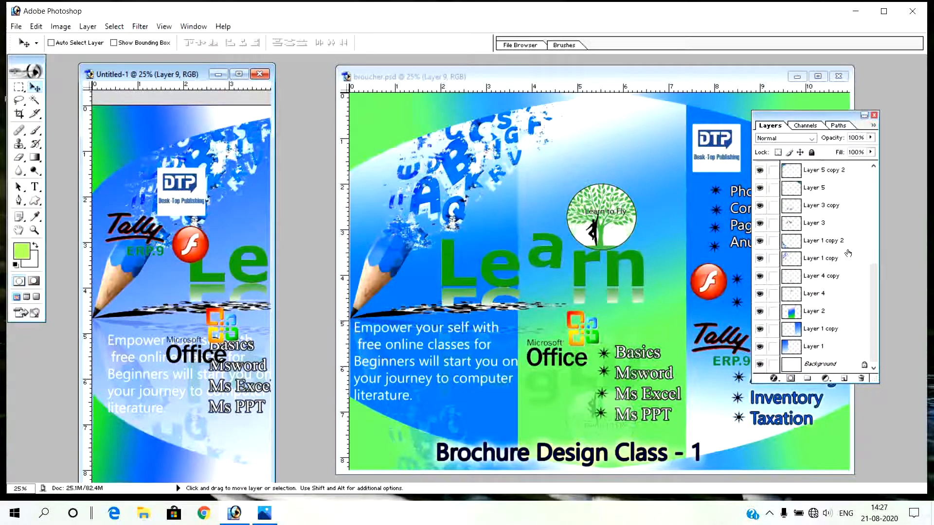
{"action": "scroll", "coordinate": [848, 253], "scroll_direction": "up", "scroll_amount": 5}
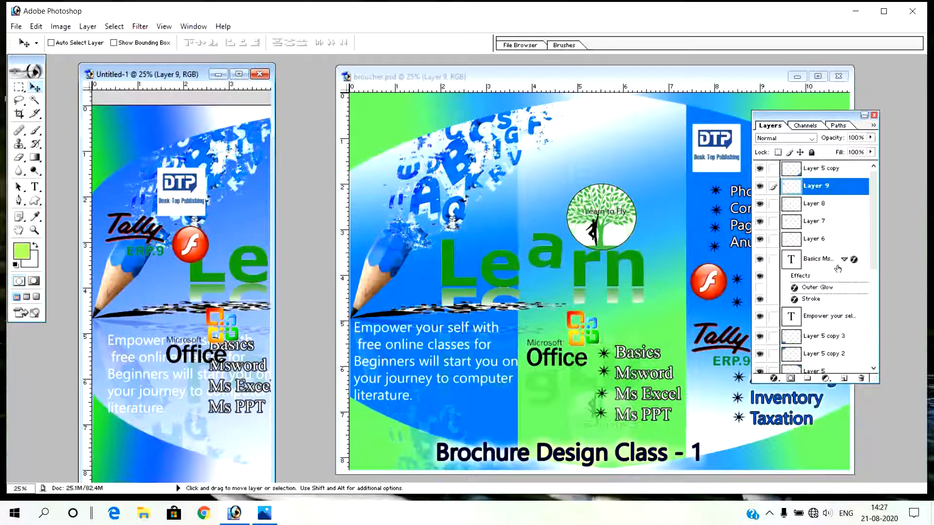
{"action": "left_click", "coordinate": [844, 259]}
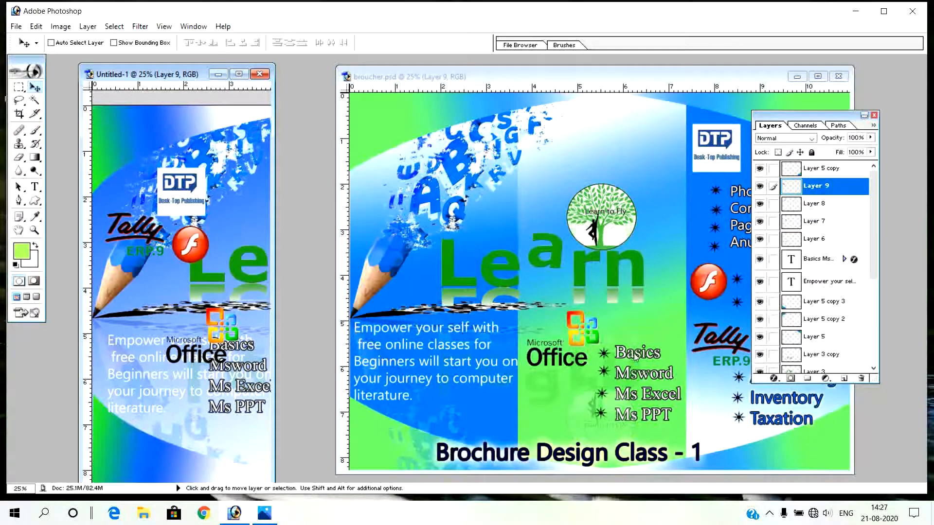
Step: Copy the "Accounting Inventory Taxation" text layer from broucher.psd into Untitled-1, over the Office logo
{"action": "left_click", "coordinate": [764, 397]}
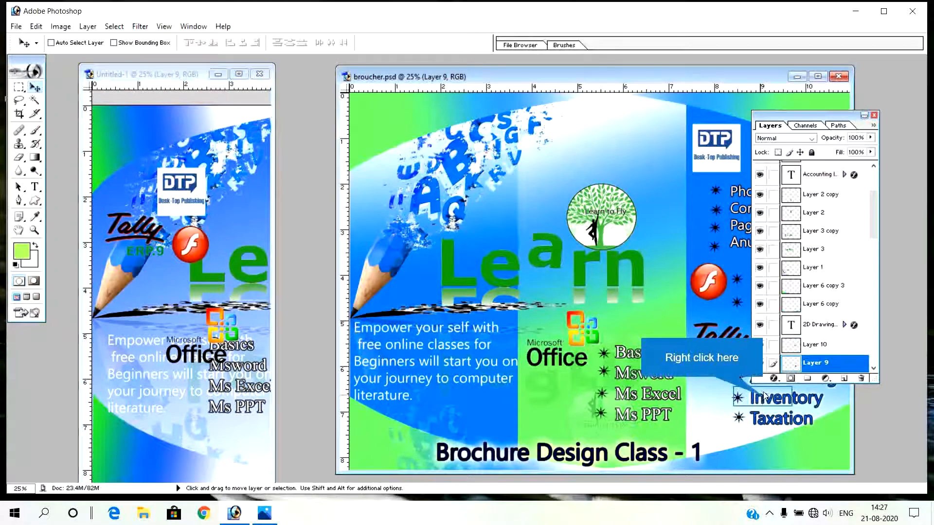
{"action": "right_click", "coordinate": [768, 395]}
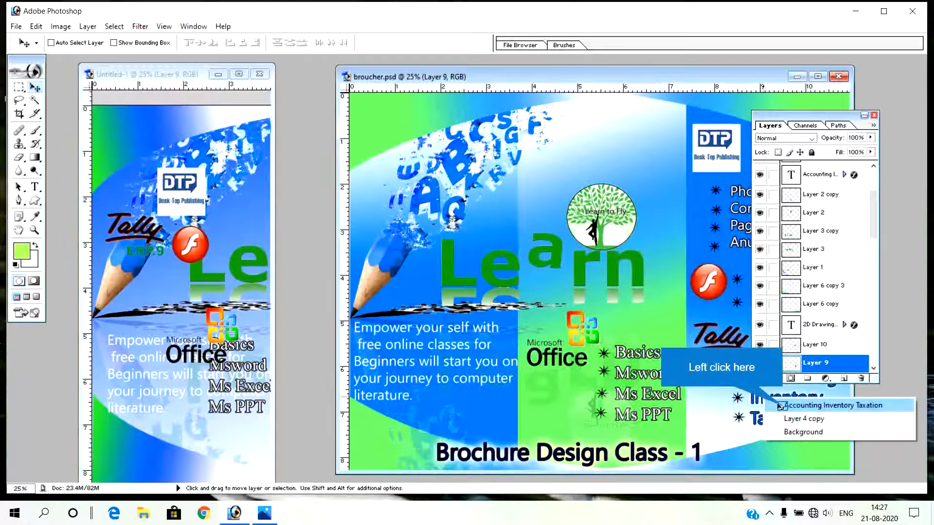
{"action": "left_click", "coordinate": [781, 408]}
{"action": "left_click_drag", "start_coordinate": [747, 396], "coordinate": [199, 322]}
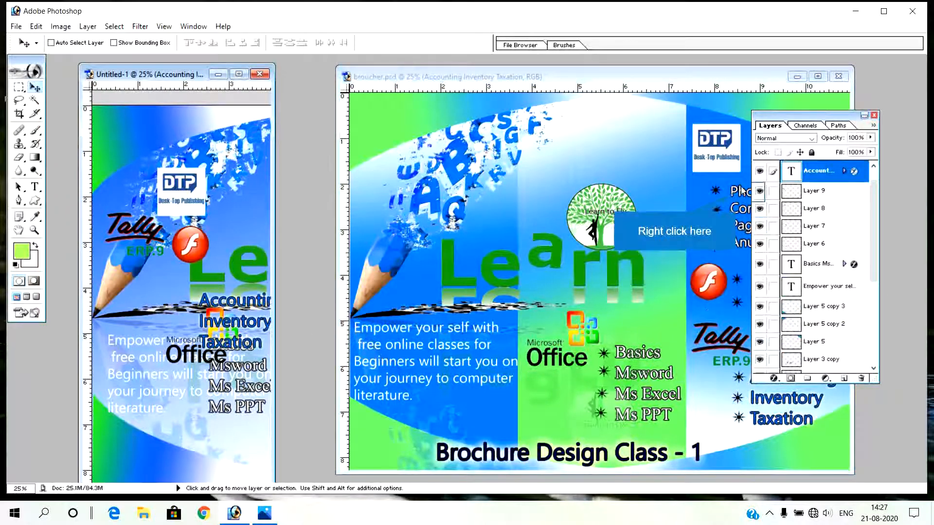
Step: Copy the "Photoshop Coreldraw Pagemaker Anuscript" text layer from broucher.psd into Untitled-1, above the Accounting list
{"action": "right_click", "coordinate": [739, 193]}
{"action": "left_click", "coordinate": [740, 194]}
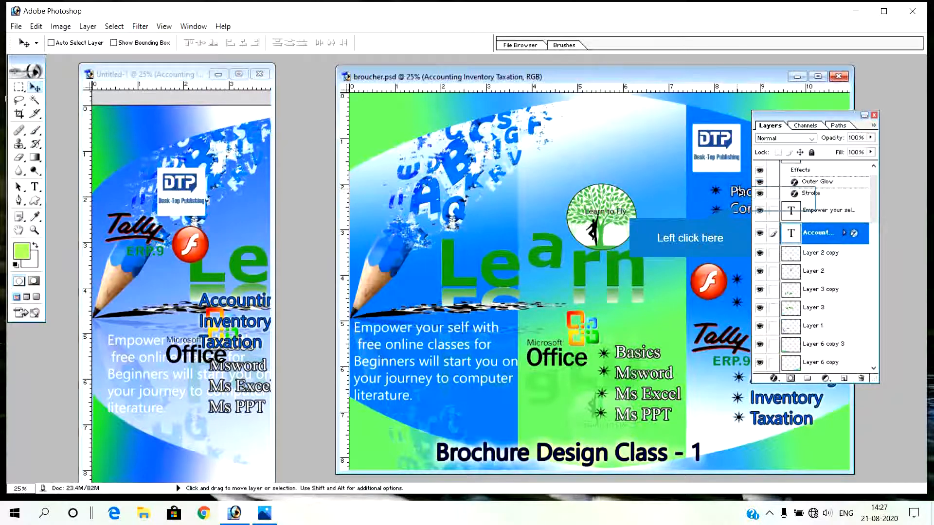
{"action": "left_click", "coordinate": [744, 194], "text": "ctrl"}
{"action": "left_click_drag", "start_coordinate": [746, 196], "coordinate": [228, 234]}
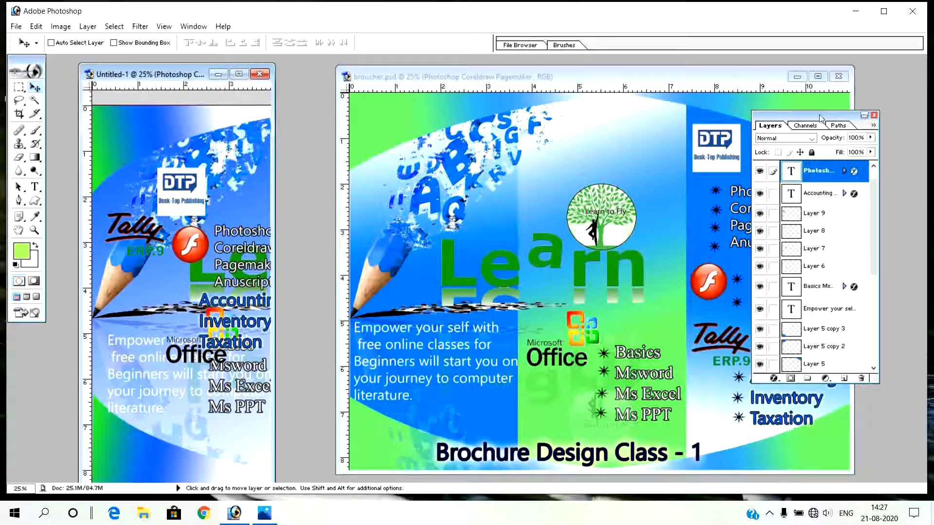
Step: Uncover the "2D Drawing Animation" text in broucher.psd and copy its layer into Untitled-1
{"action": "left_click_drag", "start_coordinate": [822, 115], "coordinate": [895, 116]}
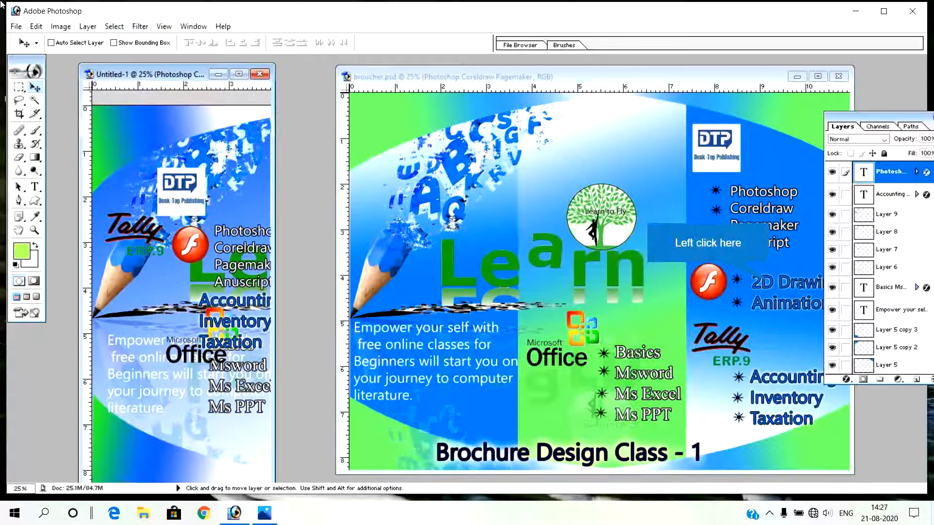
{"action": "right_click", "coordinate": [770, 286]}
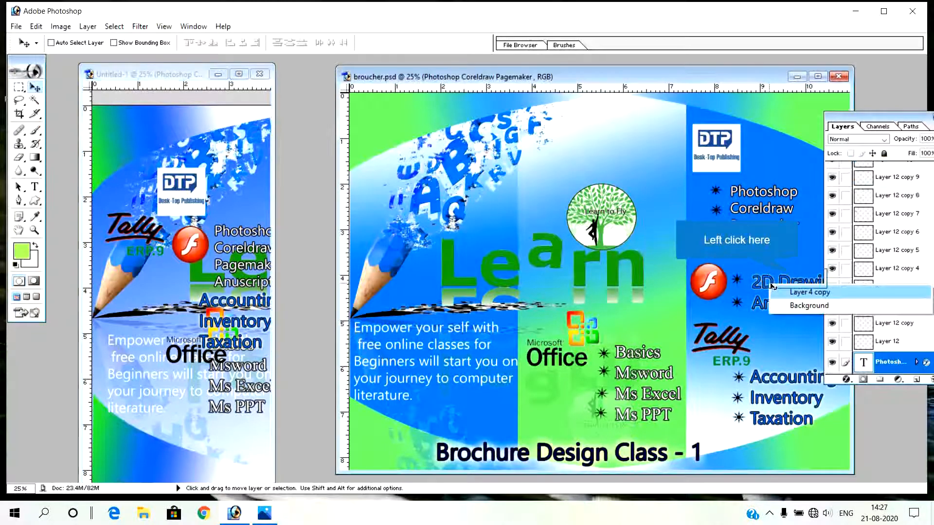
{"action": "left_click", "coordinate": [799, 286]}
{"action": "right_click", "coordinate": [795, 282]}
{"action": "left_click", "coordinate": [790, 280]}
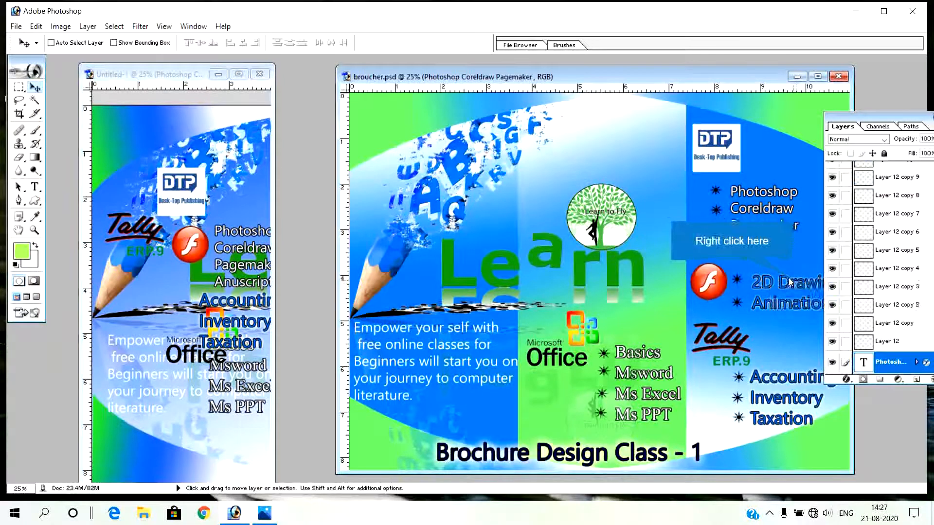
{"action": "right_click", "coordinate": [791, 282]}
{"action": "left_click", "coordinate": [780, 280]}
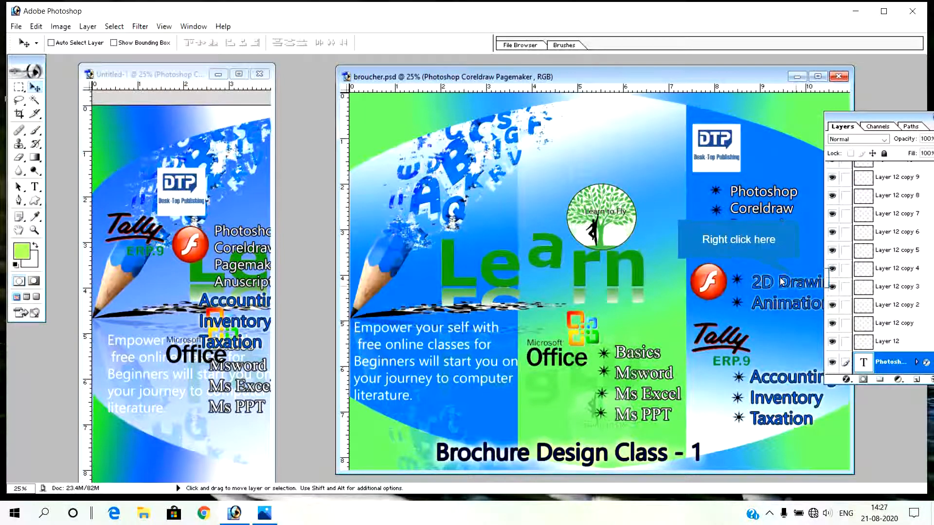
{"action": "left_click", "coordinate": [798, 283]}
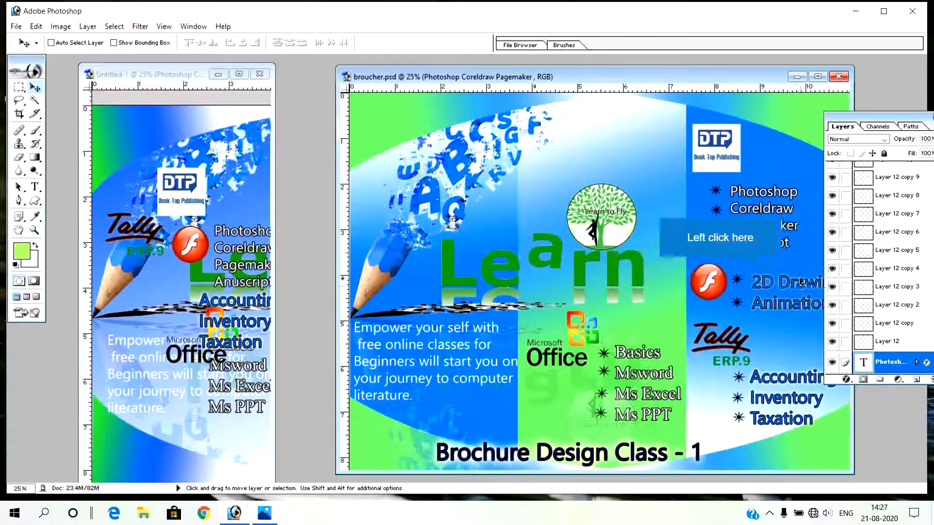
{"action": "right_click", "coordinate": [784, 281]}
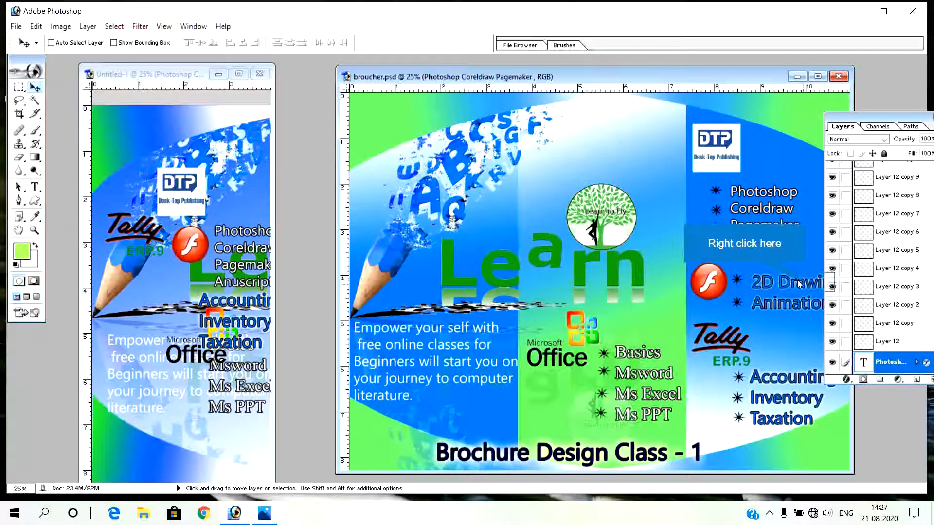
{"action": "right_click", "coordinate": [806, 284]}
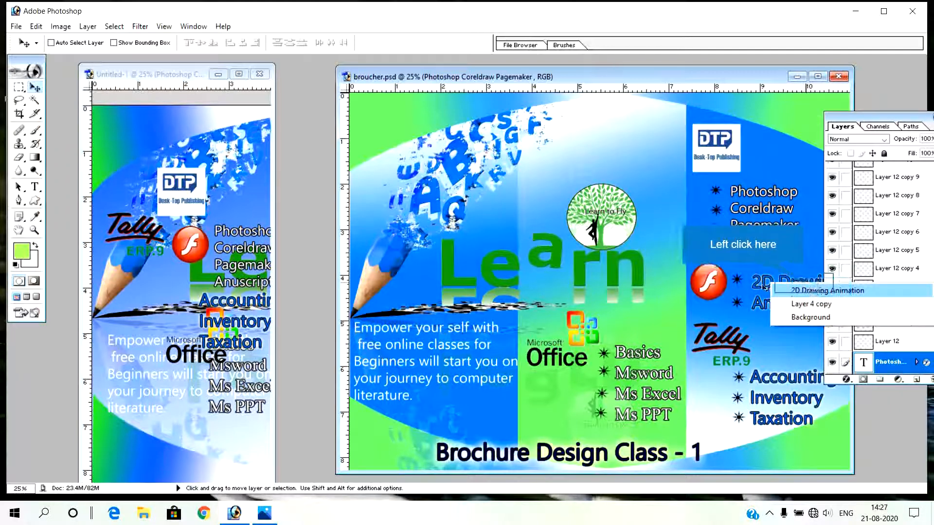
{"action": "left_click", "coordinate": [812, 292]}
{"action": "left_click_drag", "start_coordinate": [803, 283], "coordinate": [189, 250]}
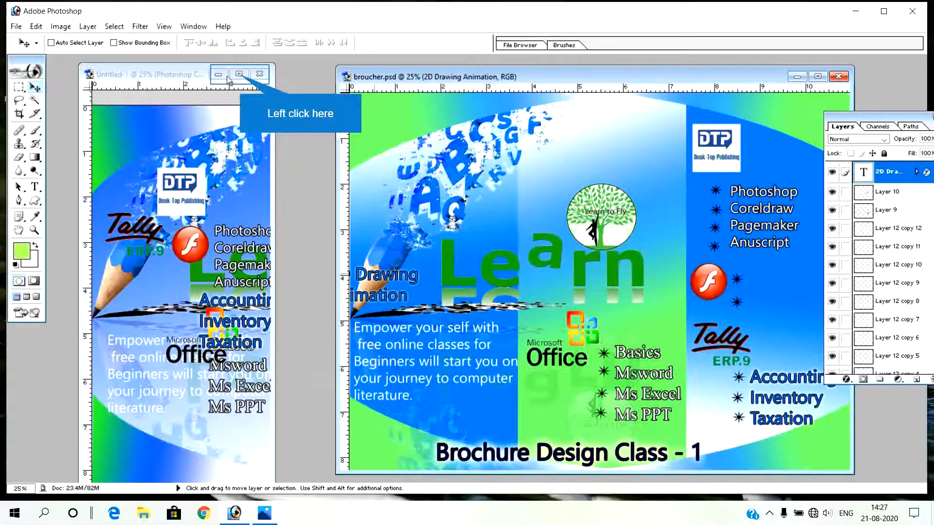
Step: Maximize Untitled-1 and move the "2D Drawing Animation" text and the Flash logo side by side into the right-hand brochure panel
{"action": "left_click", "coordinate": [239, 74]}
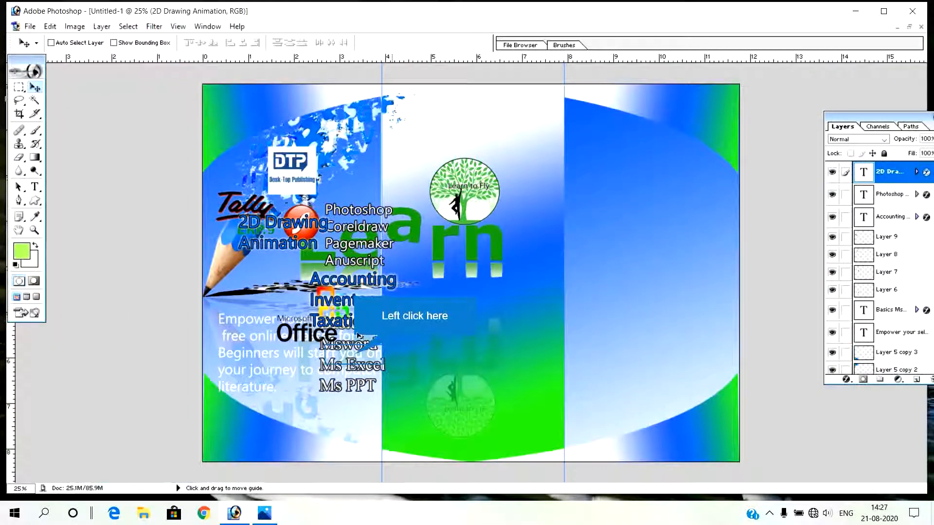
{"action": "mouse_move", "coordinate": [355, 358]}
{"action": "left_mouse_down"}
{"action": "mouse_move", "coordinate": [418, 352]}
{"action": "mouse_move", "coordinate": [706, 382]}
{"action": "mouse_move", "coordinate": [727, 408]}
{"action": "mouse_move", "coordinate": [748, 403]}
{"action": "left_mouse_up"}
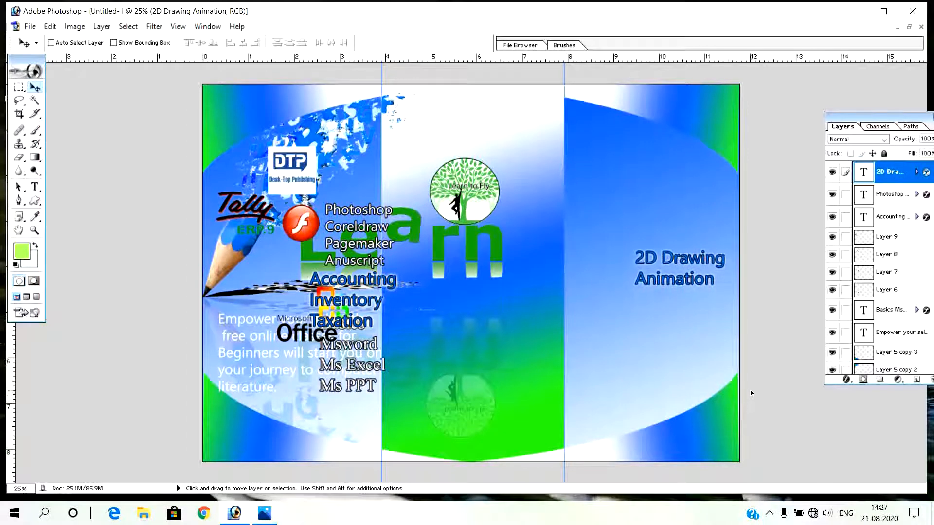
{"action": "key", "text": "ctrl+z"}
{"action": "mouse_move", "coordinate": [302, 228]}
{"action": "left_mouse_down"}
{"action": "mouse_move", "coordinate": [603, 265]}
{"action": "mouse_move", "coordinate": [598, 259]}
{"action": "left_mouse_up"}
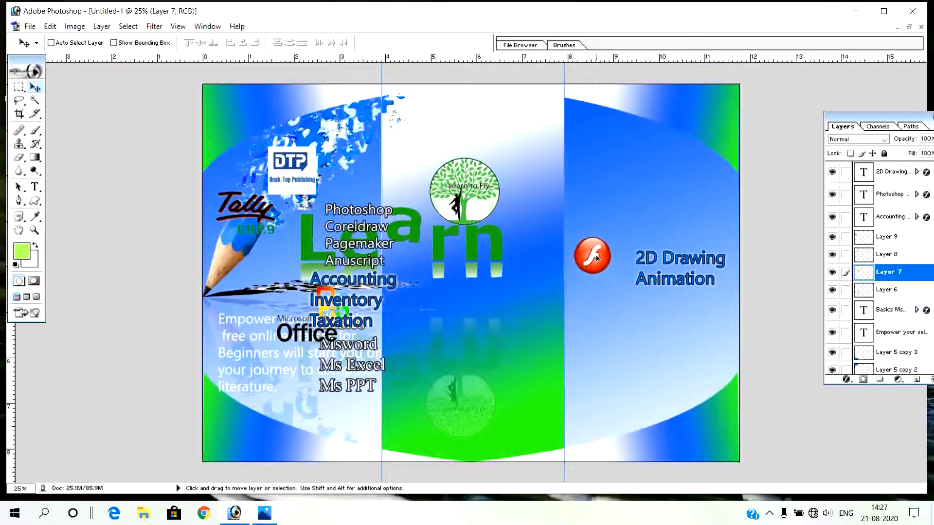
Step: Move the Desk Top Publishing logo near the top of the right-hand brochure panel and place the Photoshop Coreldraw list below it
{"action": "right_click", "coordinate": [276, 170]}
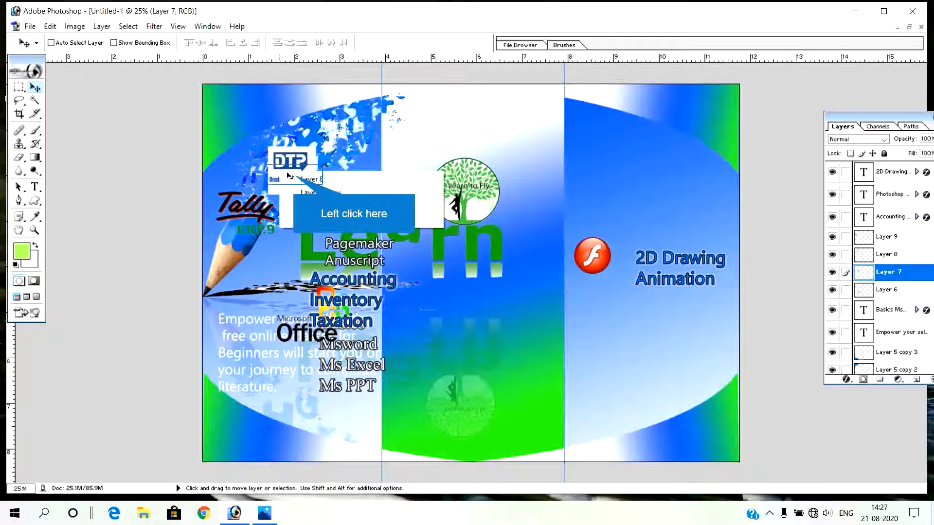
{"action": "left_click", "coordinate": [286, 176]}
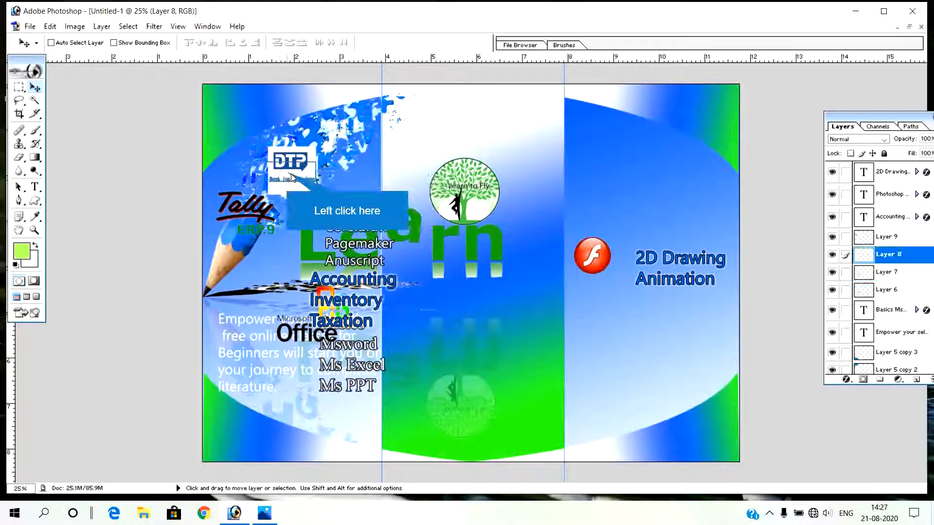
{"action": "left_click_drag", "start_coordinate": [291, 171], "coordinate": [589, 144]}
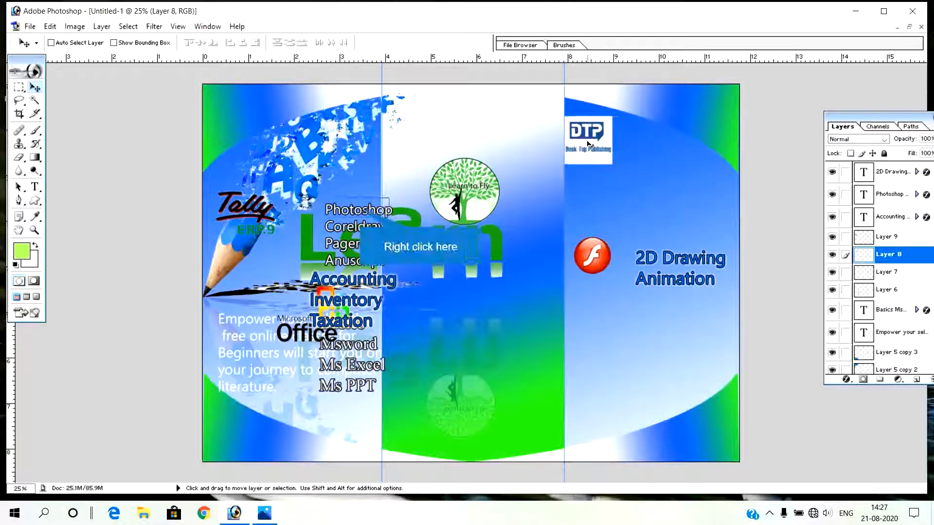
{"action": "right_click", "coordinate": [358, 214]}
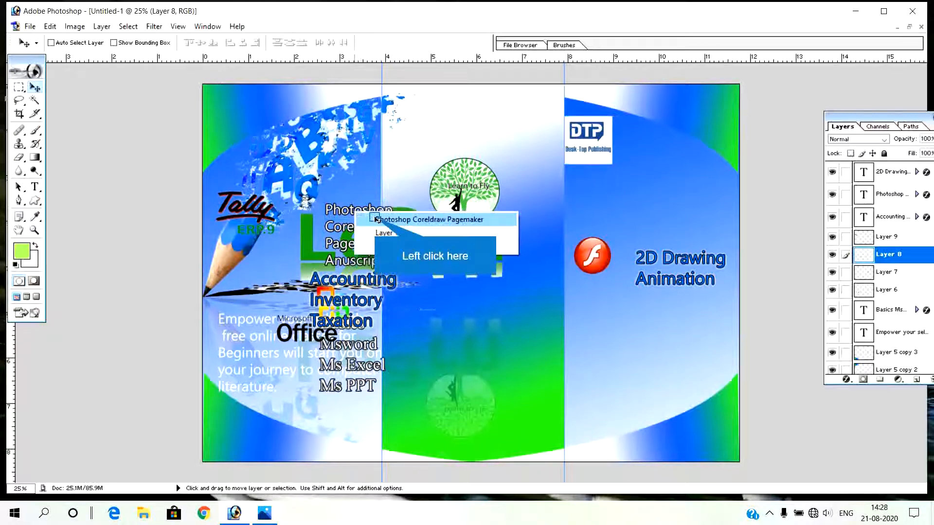
{"action": "left_click", "coordinate": [369, 215]}
{"action": "left_click_drag", "start_coordinate": [358, 214], "coordinate": [655, 177]}
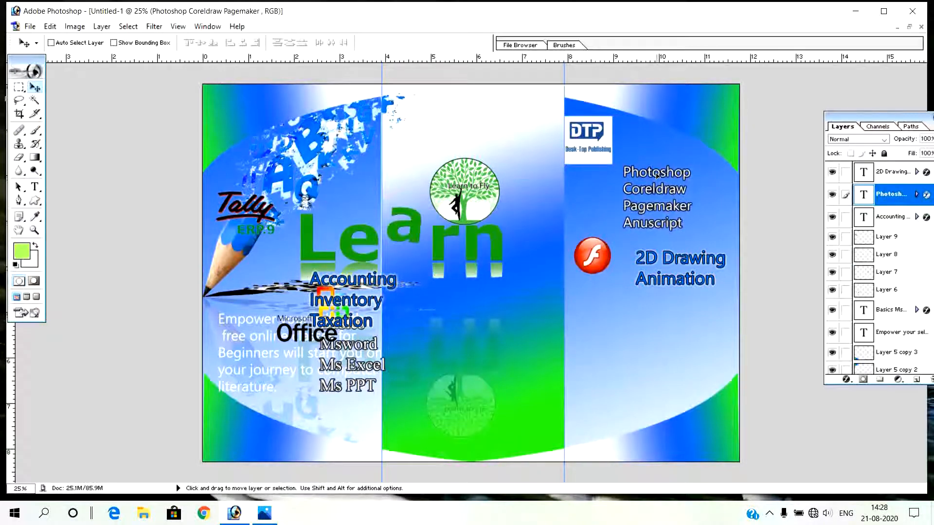
Step: Move the "Accounting Inventory Taxation" text to the lower part of the right-hand brochure panel
{"action": "right_click", "coordinate": [341, 302]}
{"action": "left_click", "coordinate": [357, 301]}
{"action": "right_click", "coordinate": [358, 301]}
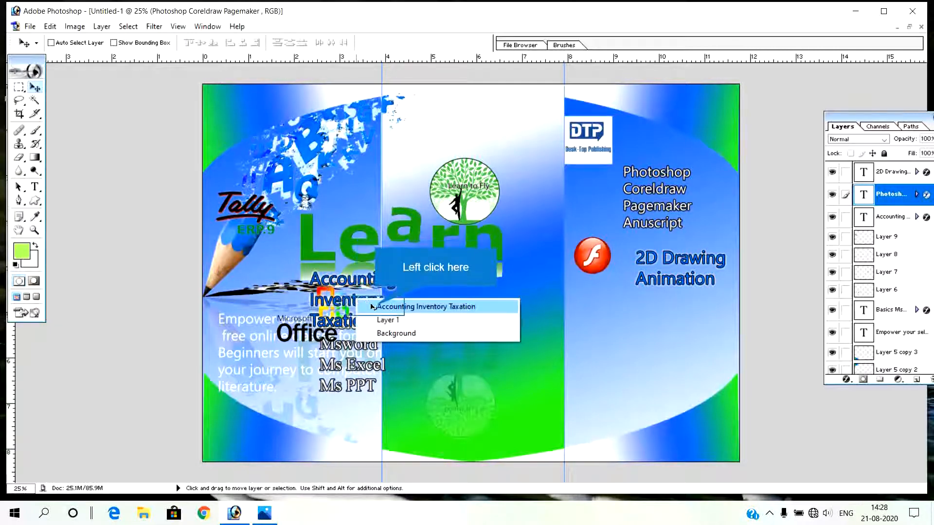
{"action": "left_click", "coordinate": [370, 303]}
{"action": "left_click_drag", "start_coordinate": [452, 327], "coordinate": [683, 381]}
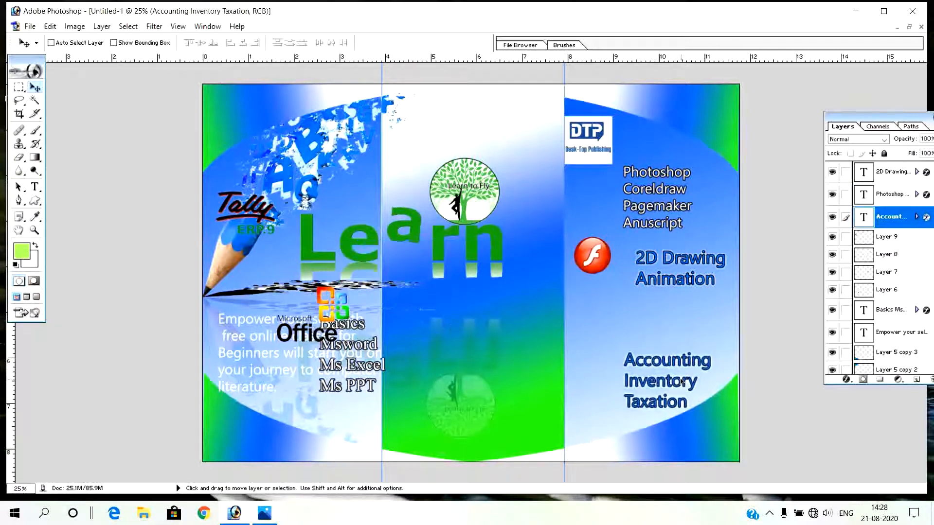
{"action": "right_click", "coordinate": [271, 209]}
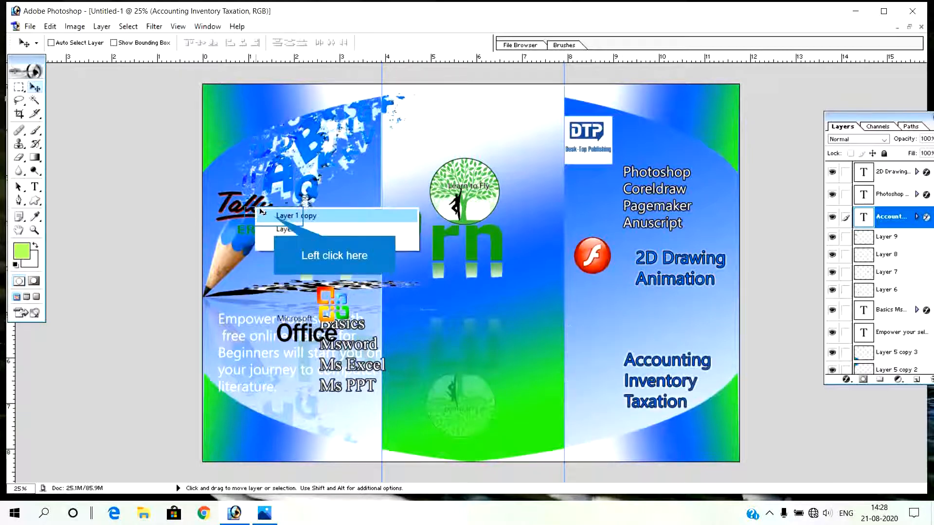
{"action": "left_click", "coordinate": [273, 219]}
{"action": "left_click_drag", "start_coordinate": [273, 219], "coordinate": [336, 239]}
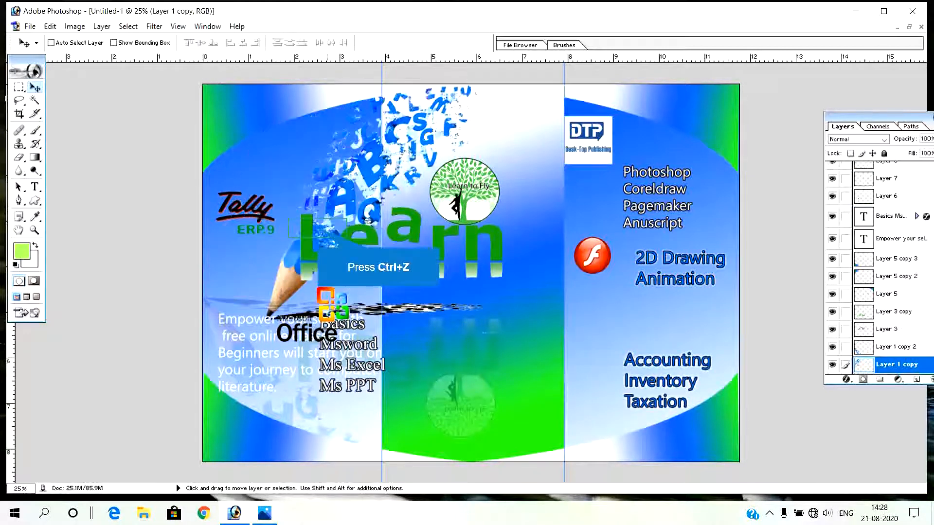
{"action": "key", "text": "ctrl+z"}
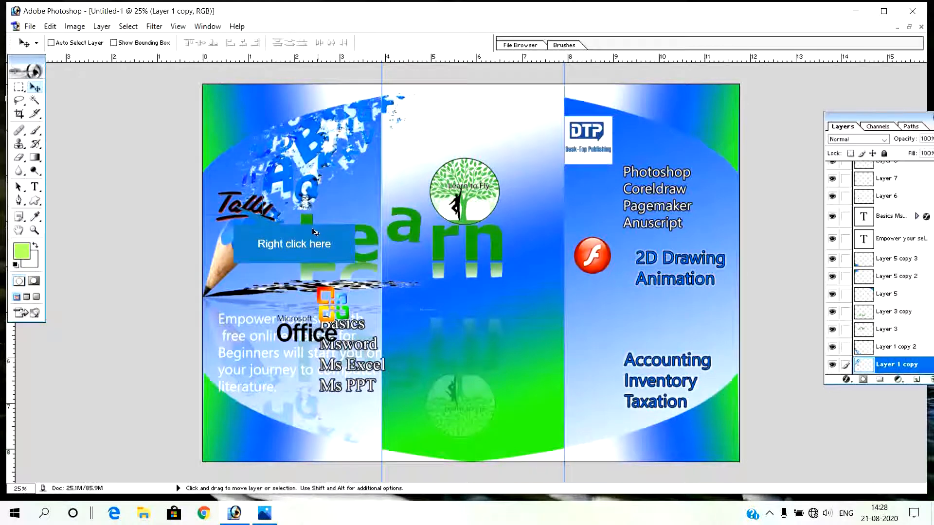
Step: Move the Tally ERP.9 logo, Layer 9, into the right-hand brochure panel, between the Flash logo and the Accounting list
{"action": "right_click", "coordinate": [235, 208]}
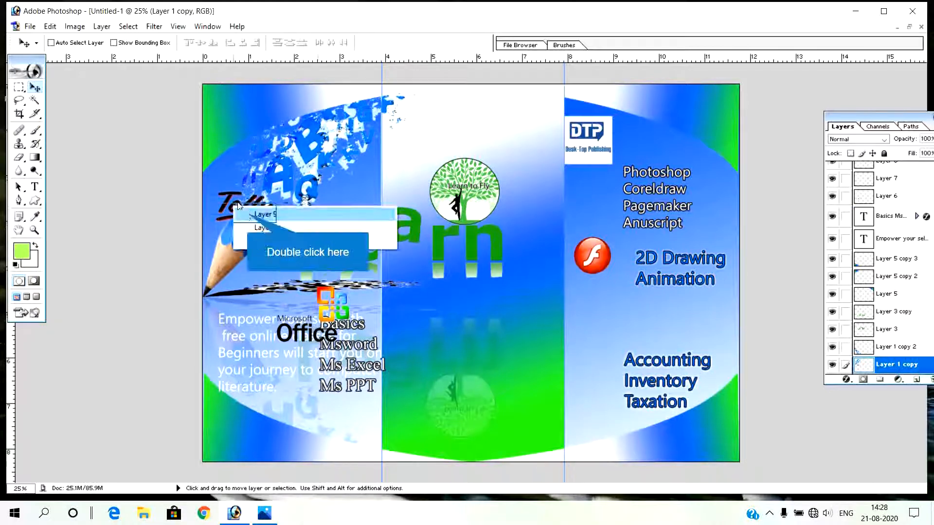
{"action": "left_click", "coordinate": [249, 215]}
{"action": "left_click_drag", "start_coordinate": [249, 216], "coordinate": [607, 322]}
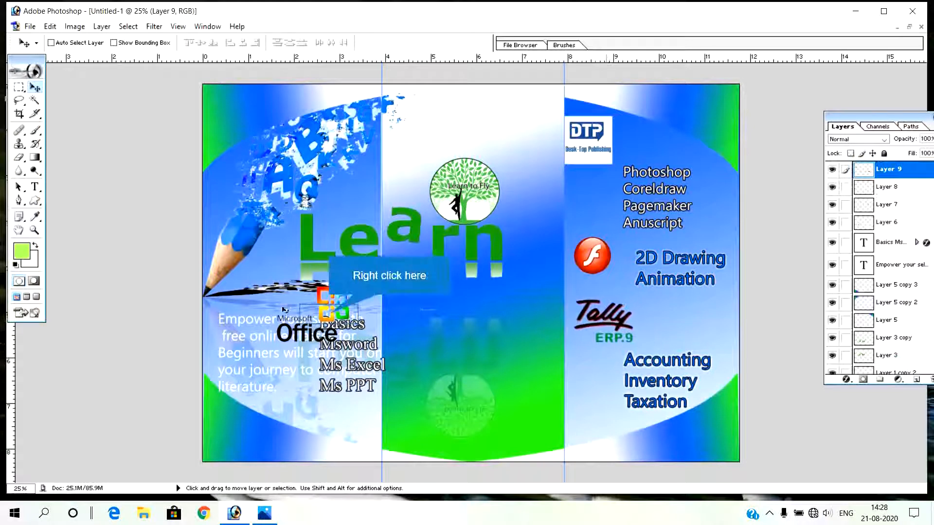
Step: Move the Microsoft Office logo, Layer 6, into the middle brochure panel below the Learn lettering
{"action": "right_click", "coordinate": [330, 317]}
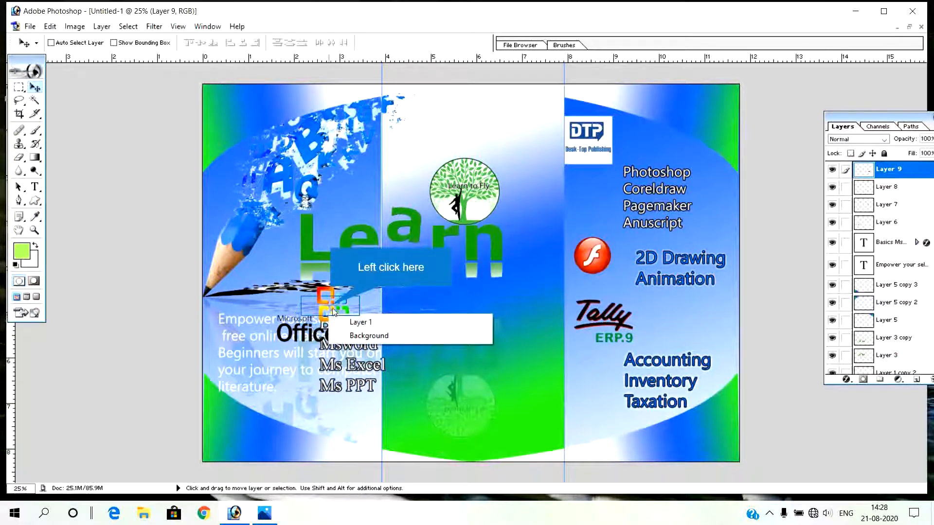
{"action": "left_click", "coordinate": [331, 308]}
{"action": "right_click", "coordinate": [332, 309]}
{"action": "left_click", "coordinate": [364, 318]}
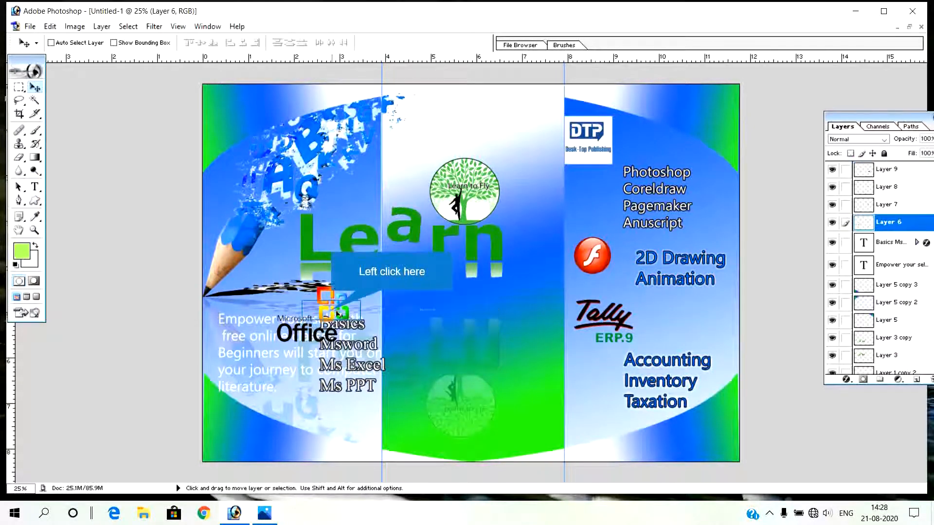
{"action": "left_click_drag", "start_coordinate": [339, 316], "coordinate": [446, 319]}
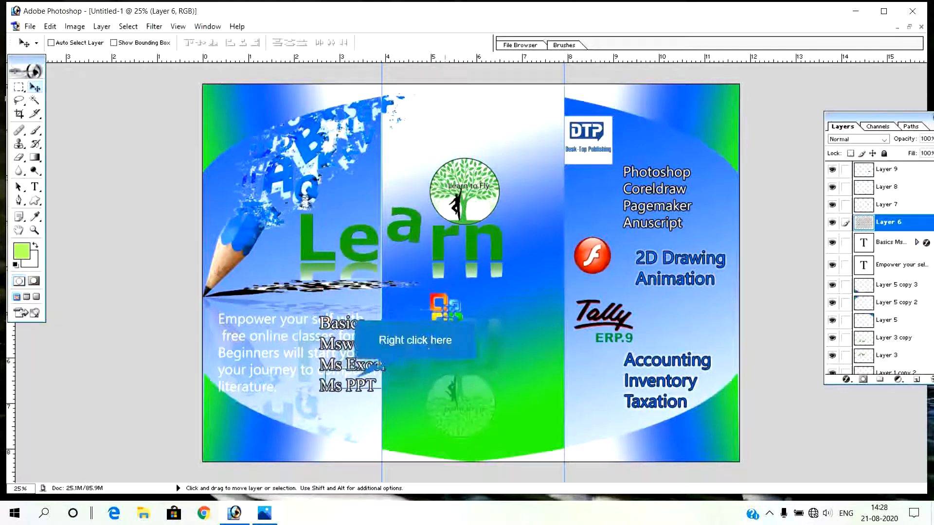
Step: Place the Basics list beside the Office logo in the middle brochure panel and shift the Desk Top Publishing logo slightly inward from the guide
{"action": "right_click", "coordinate": [356, 379]}
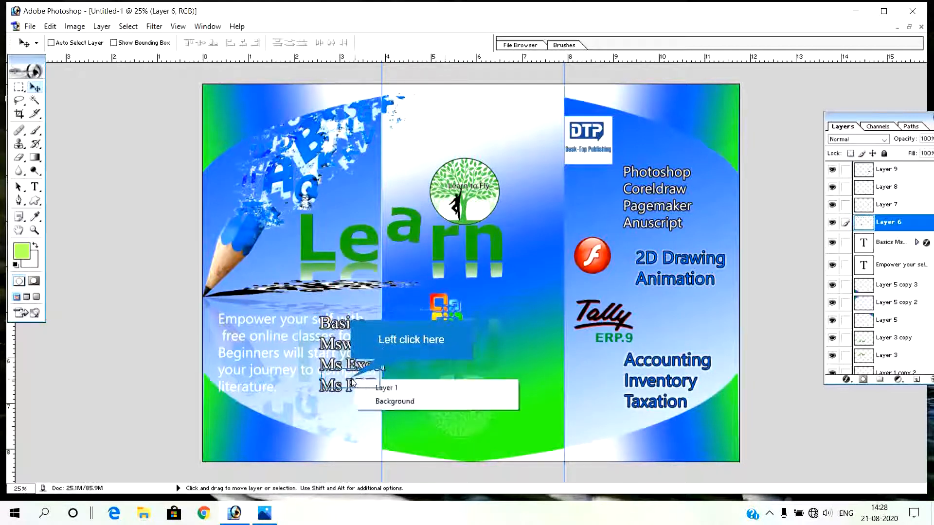
{"action": "left_click", "coordinate": [352, 378]}
{"action": "right_click", "coordinate": [356, 381]}
{"action": "left_click", "coordinate": [377, 389]}
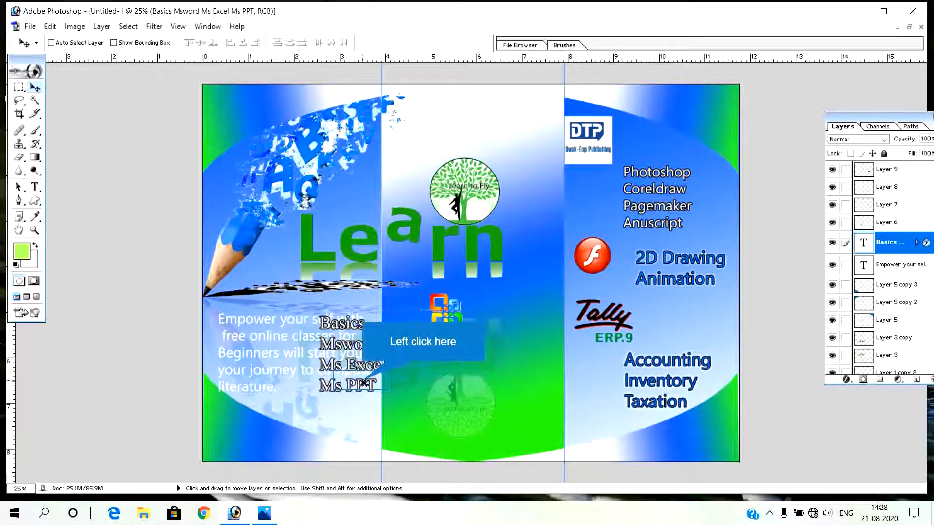
{"action": "left_click_drag", "start_coordinate": [367, 386], "coordinate": [511, 389]}
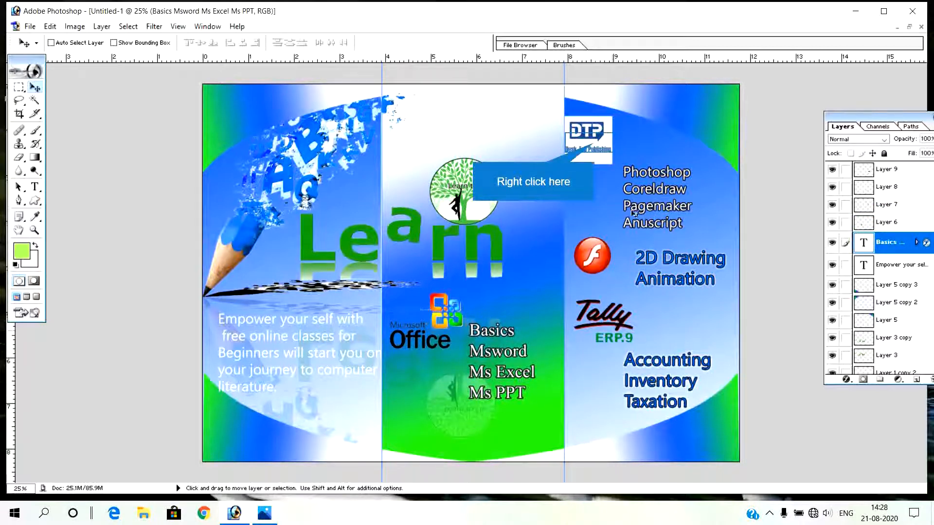
{"action": "right_click", "coordinate": [600, 152]}
{"action": "left_click", "coordinate": [620, 153]}
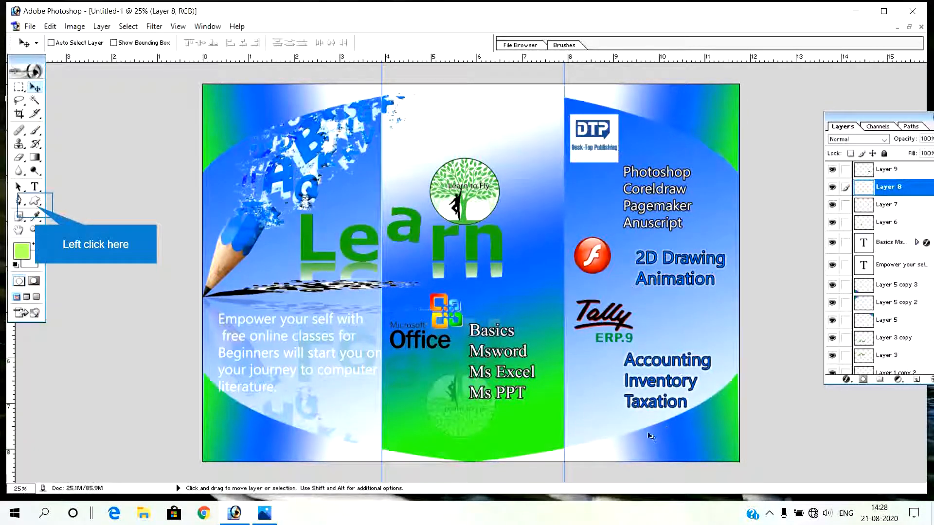
Step: Browse the custom shapes and draw a small starburst path as a bullet just before the Basics line in the middle brochure panel
{"action": "left_click", "coordinate": [35, 206]}
{"action": "left_click", "coordinate": [270, 43]}
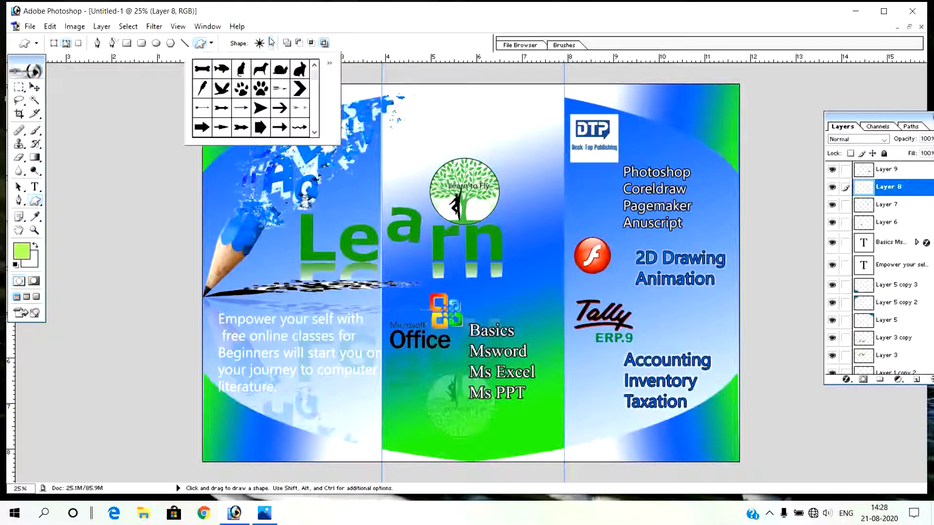
{"action": "scroll", "coordinate": [257, 117], "scroll_direction": "down", "scroll_amount": 8}
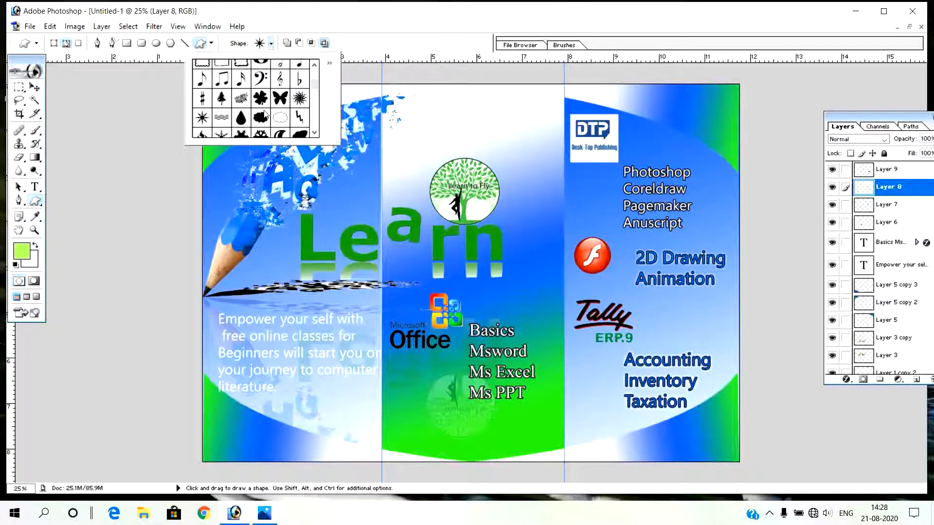
{"action": "scroll", "coordinate": [266, 116], "scroll_direction": "down", "scroll_amount": 6}
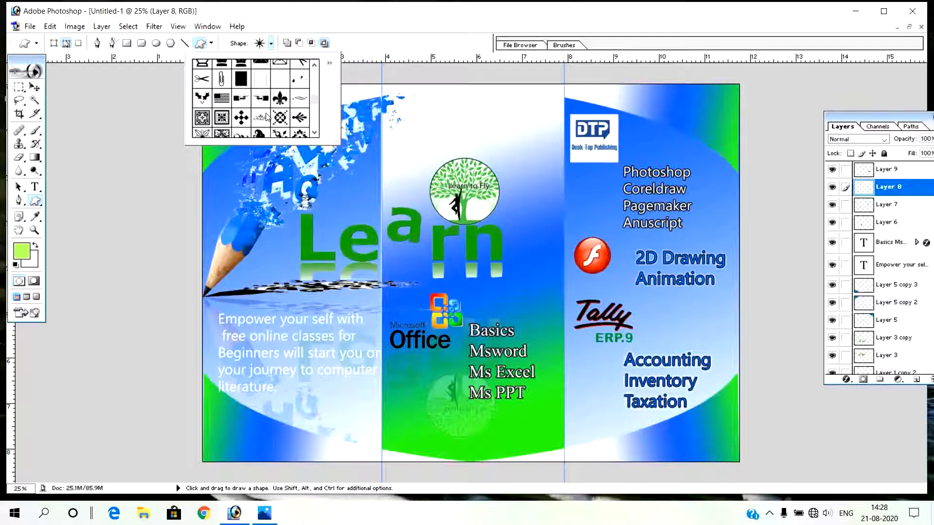
{"action": "scroll", "coordinate": [267, 117], "scroll_direction": "down", "scroll_amount": 6}
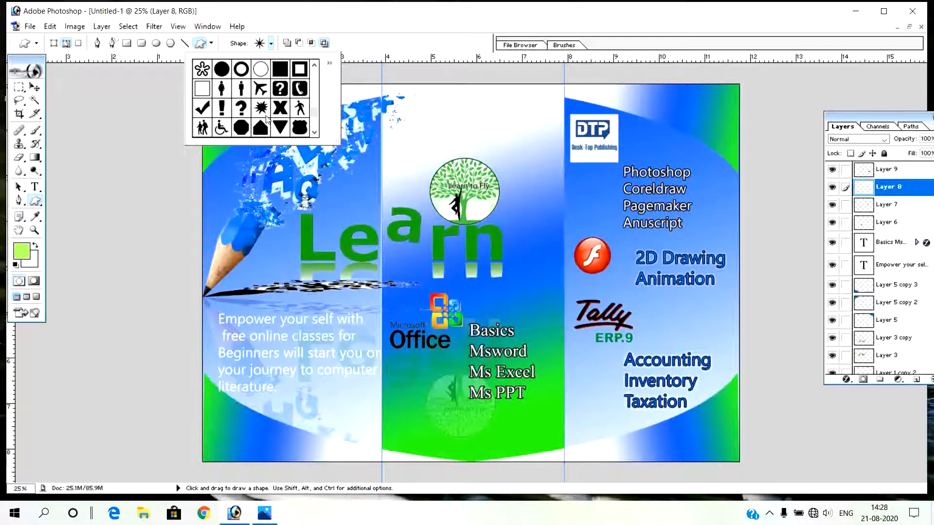
{"action": "scroll", "coordinate": [267, 119], "scroll_direction": "down", "scroll_amount": 6}
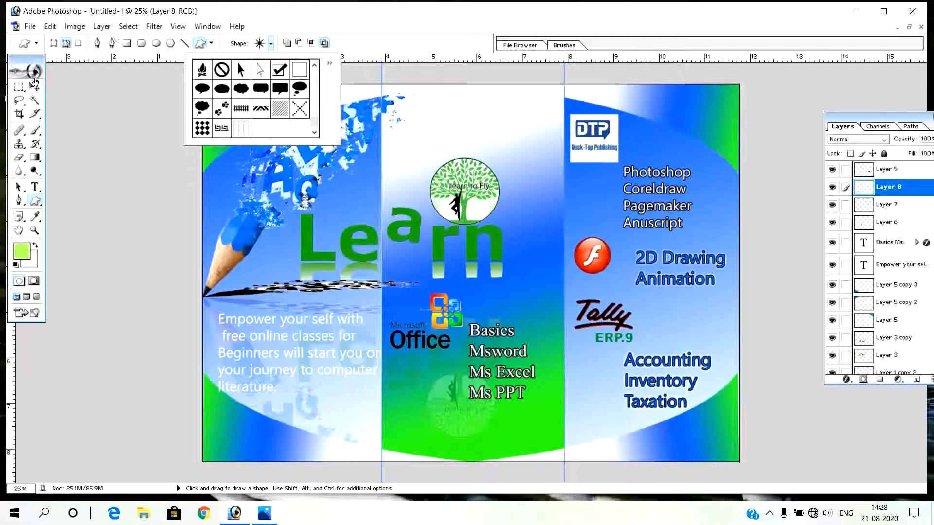
{"action": "left_click", "coordinate": [386, 431]}
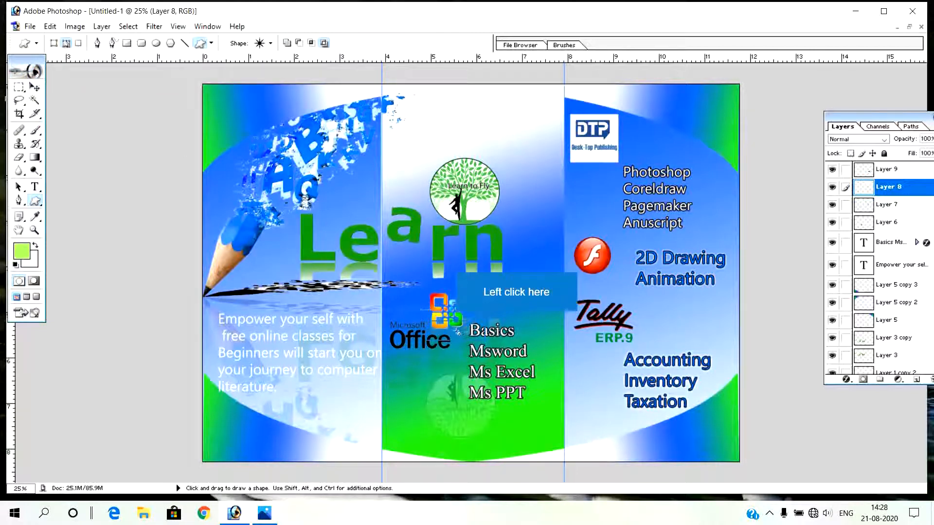
{"action": "left_click_drag", "start_coordinate": [457, 331], "coordinate": [472, 346]}
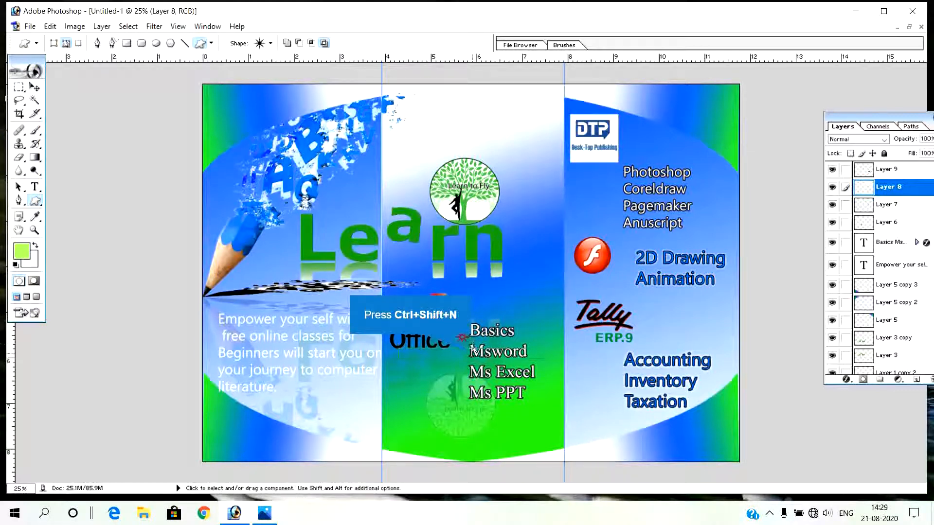
Step: Add a new layer, turn the starburst path into a selection, fill it with near-black 020202 and deselect
{"action": "key", "text": "ctrl+shift+n"}
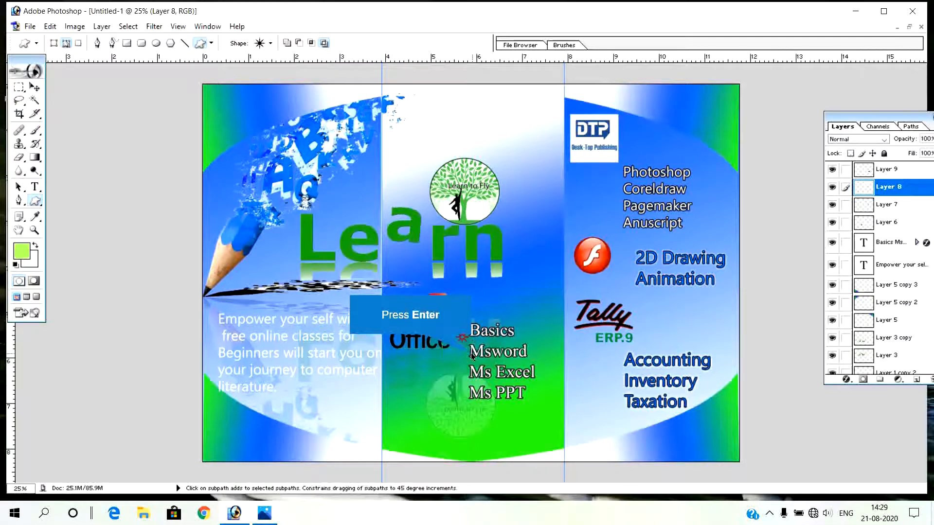
{"action": "key", "text": "Return"}
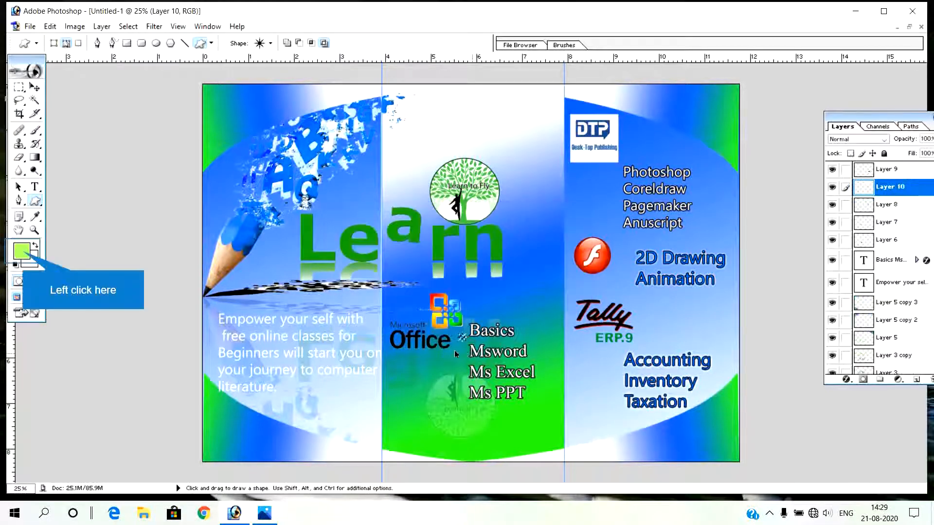
{"action": "left_click", "coordinate": [24, 250]}
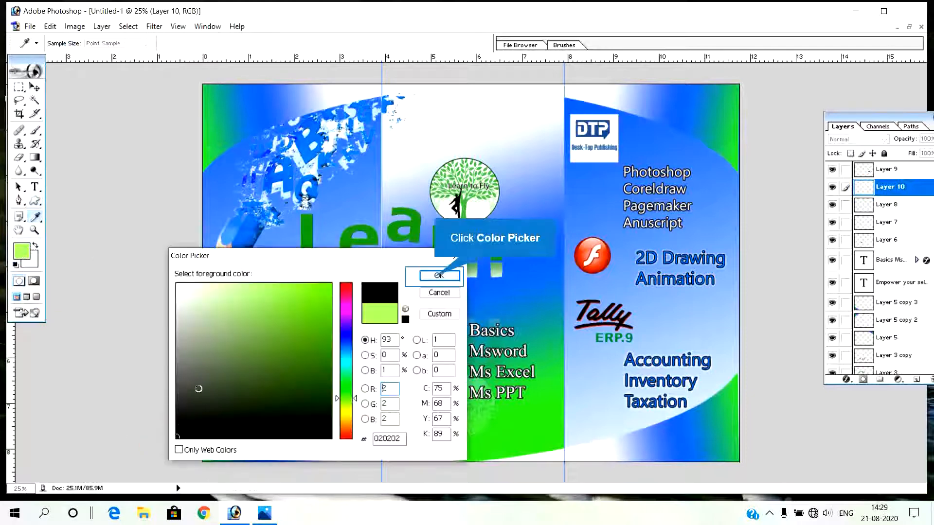
{"action": "left_click", "coordinate": [438, 276]}
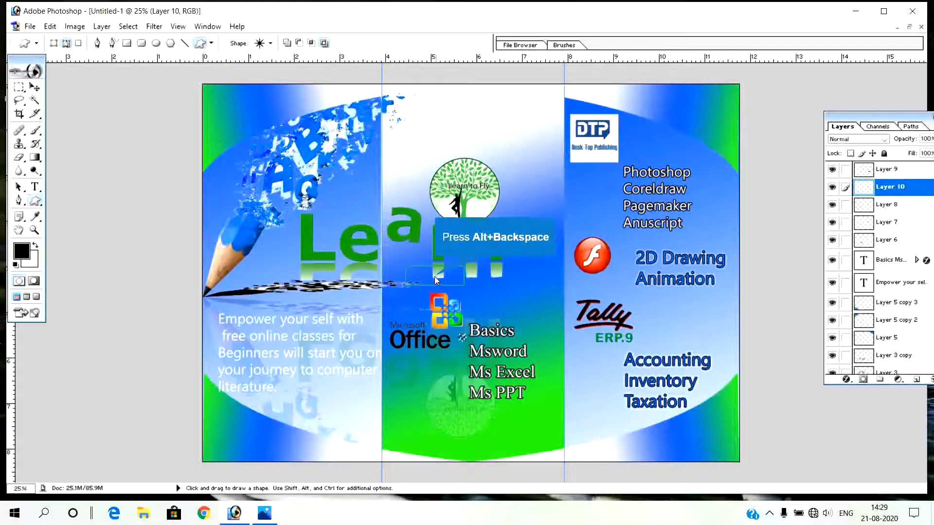
{"action": "key", "text": "alt+BackSpace"}
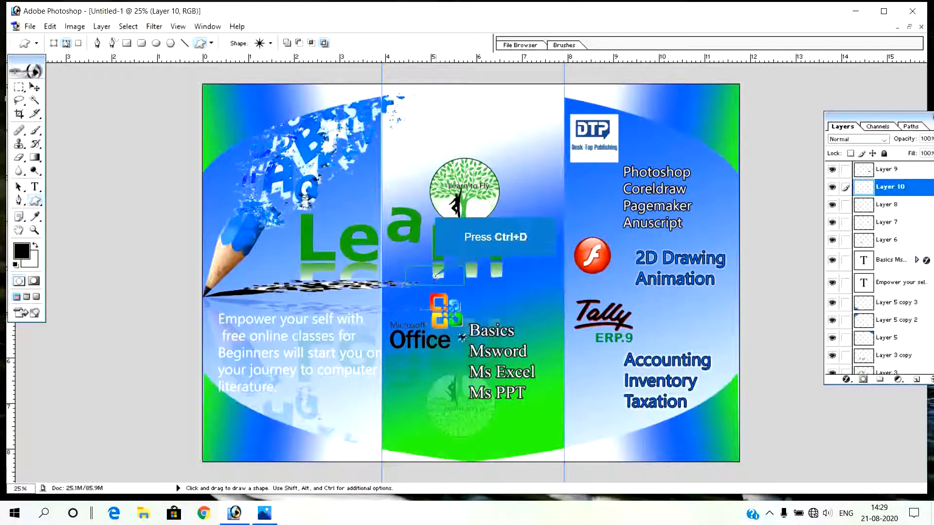
{"action": "key", "text": "ctrl+d"}
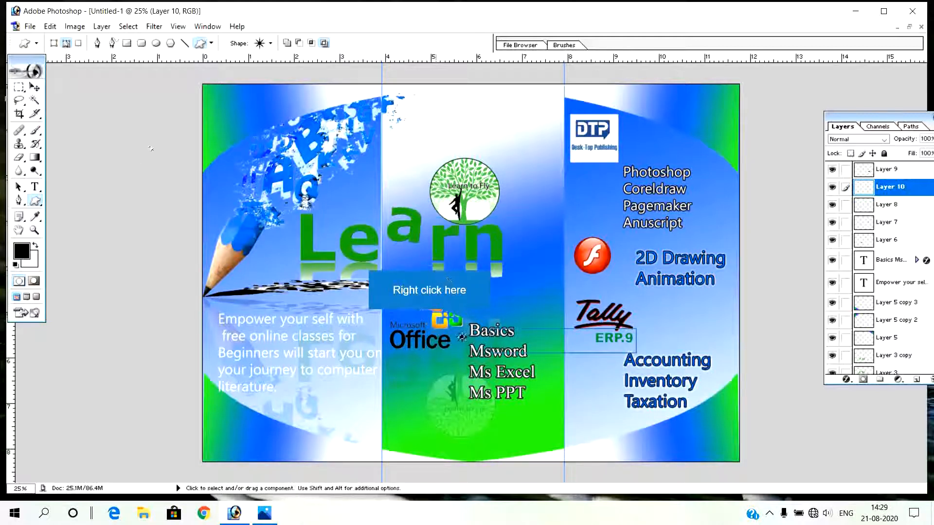
Step: Shift the "Basics Msword Ms Excel Ms PPT" text slightly to the right, away from the starburst bullet
{"action": "right_click", "coordinate": [492, 331]}
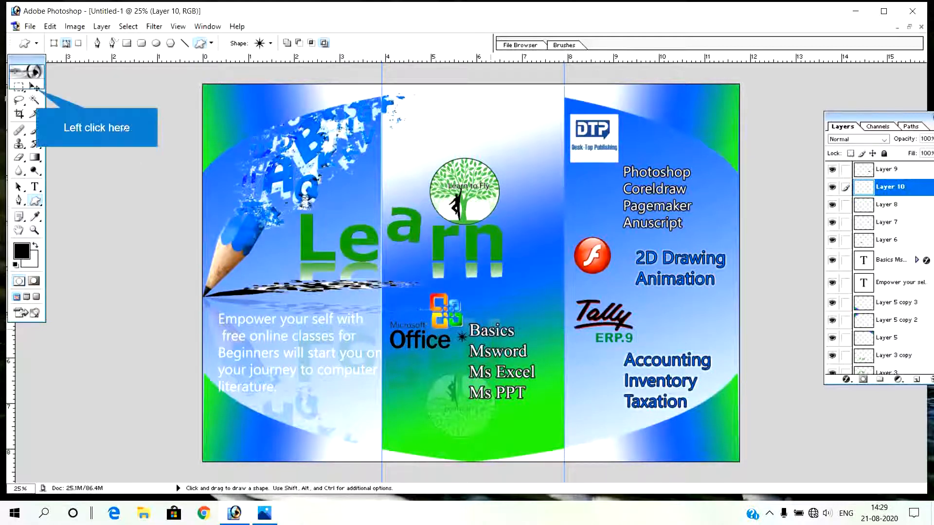
{"action": "left_click", "coordinate": [35, 87]}
{"action": "right_click", "coordinate": [480, 331]}
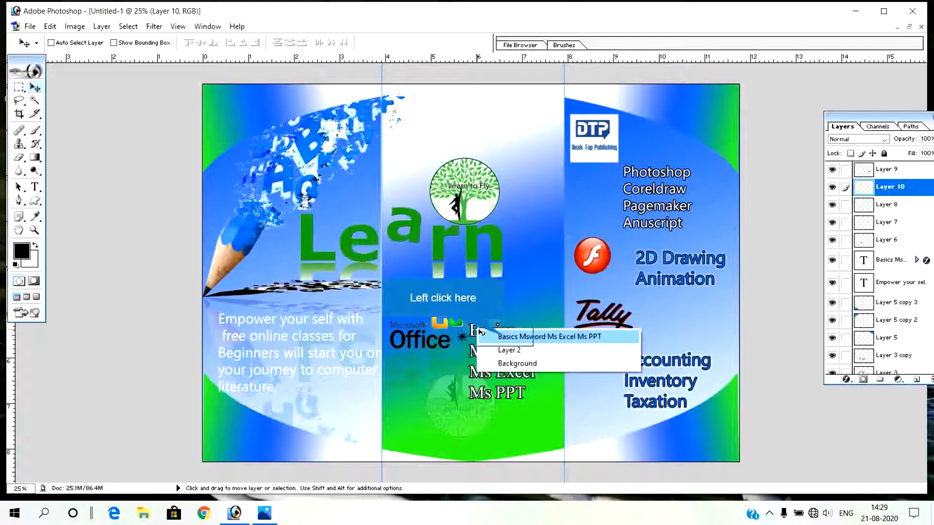
{"action": "left_click", "coordinate": [504, 336]}
{"action": "left_click_drag", "start_coordinate": [486, 334], "coordinate": [502, 334]}
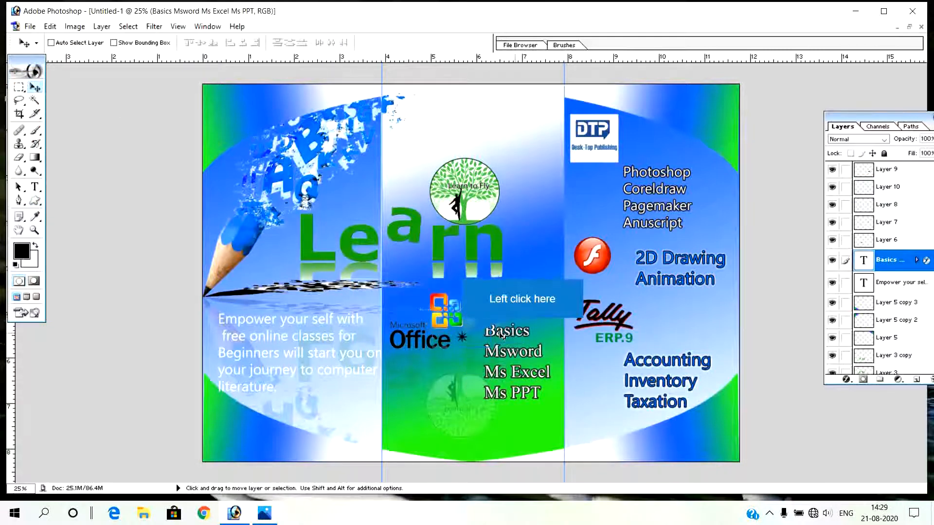